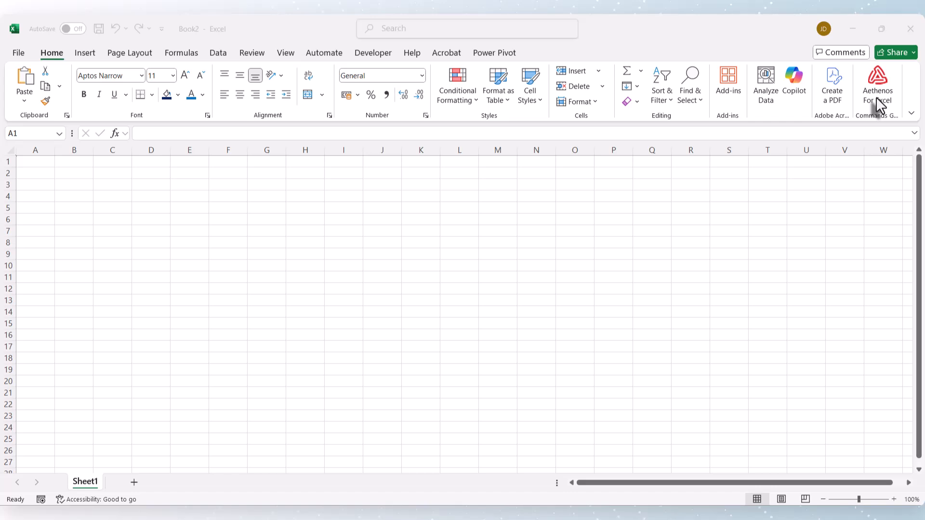
- Open the Aethenos for Excel add-in, get started, and log in with the prefilled account credentials
left_click(879, 86)
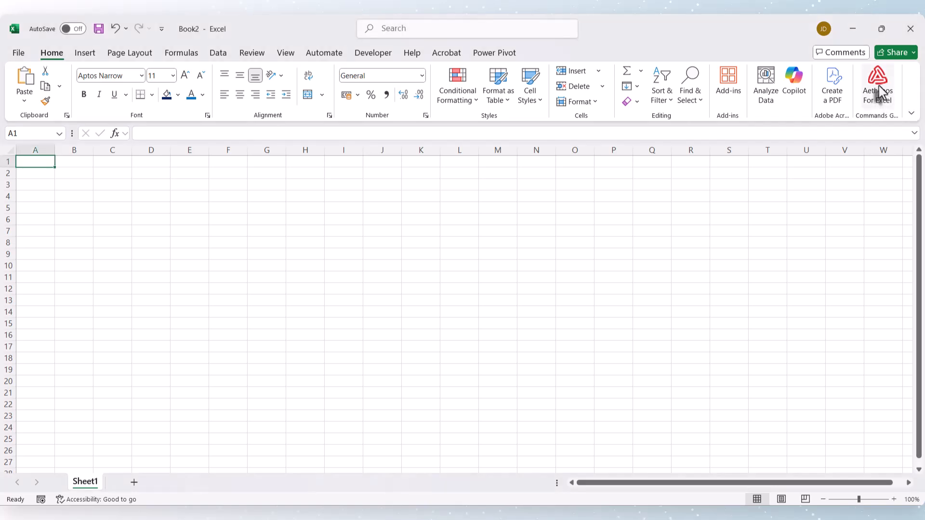
left_click(878, 85)
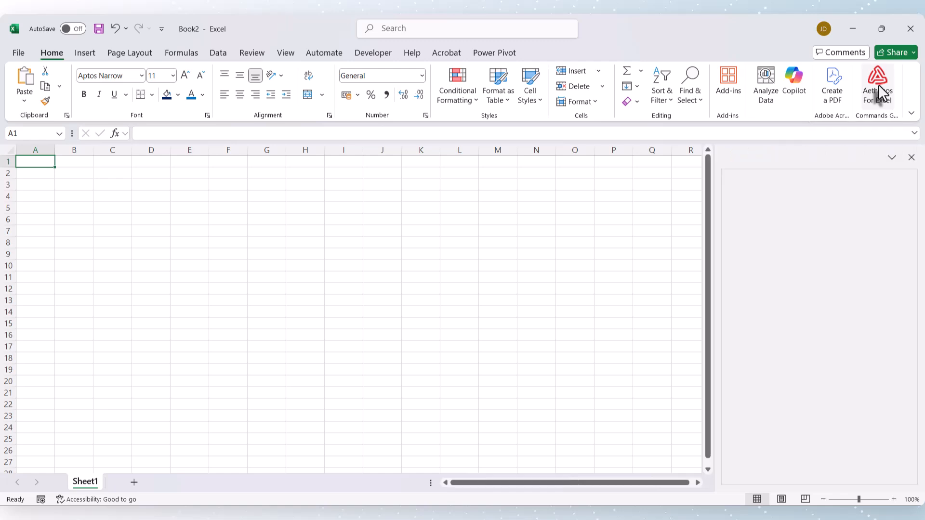
scroll(877, 290, "down", 2)
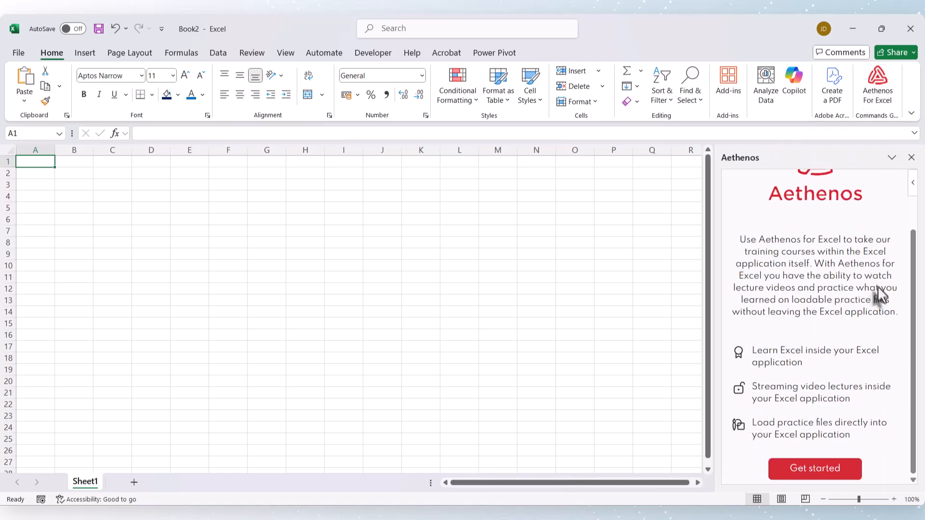
left_click(823, 469)
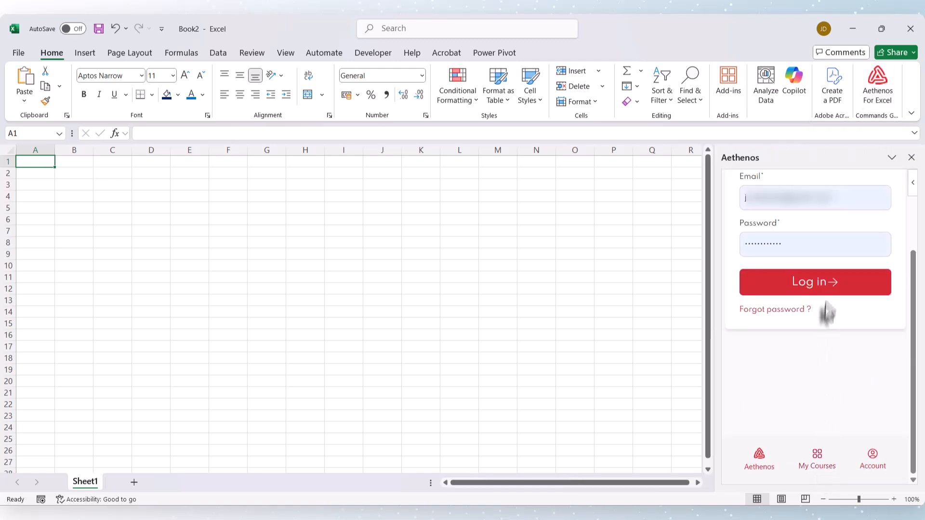
left_click(774, 281)
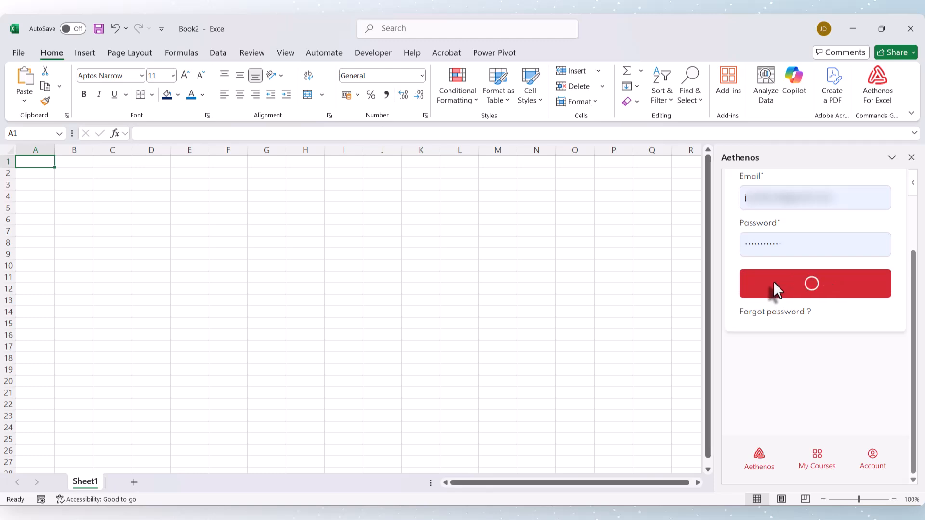
- Continue the course "Excel Essentials (Demo Course for Excel Training App)" in the add-in
scroll(811, 300, "down", 3)
scroll(810, 299, "down", 1)
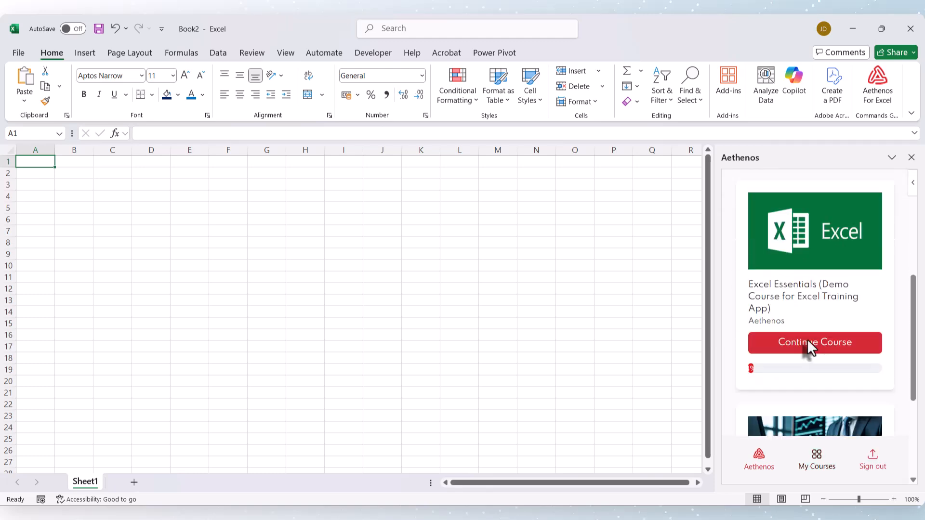
left_click(807, 339)
- Load the Sensitivity Analysis with Data Tables practice file from "Section 20: YouTube Videos", and narrow the add-in pane to widen the sheet
scroll(808, 340, "down", 8)
scroll(807, 313, "down", 5)
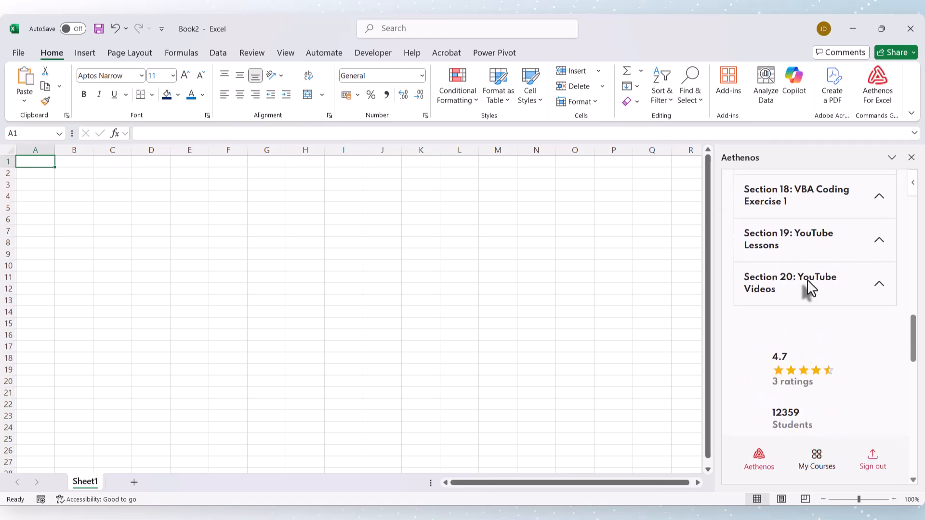
left_click(807, 280)
scroll(806, 294, "down", 4)
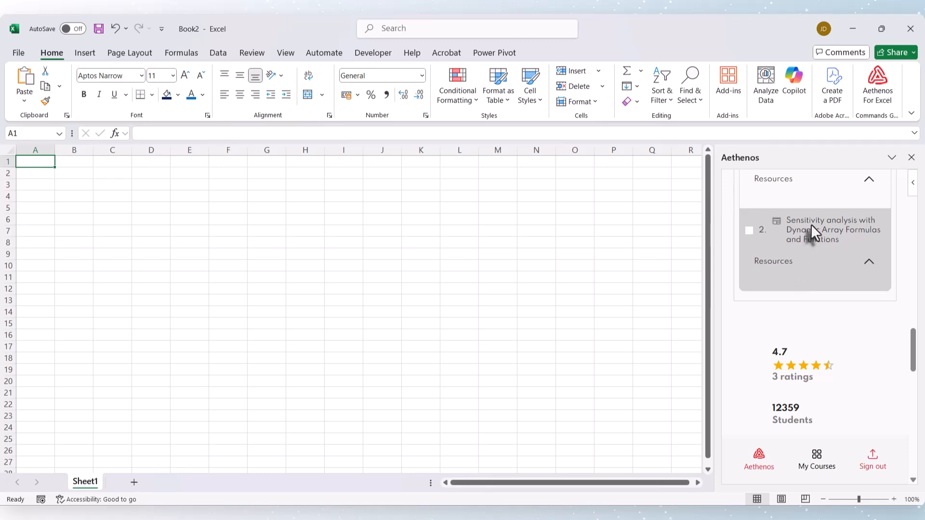
scroll(839, 313, "up", 1)
left_click(868, 302)
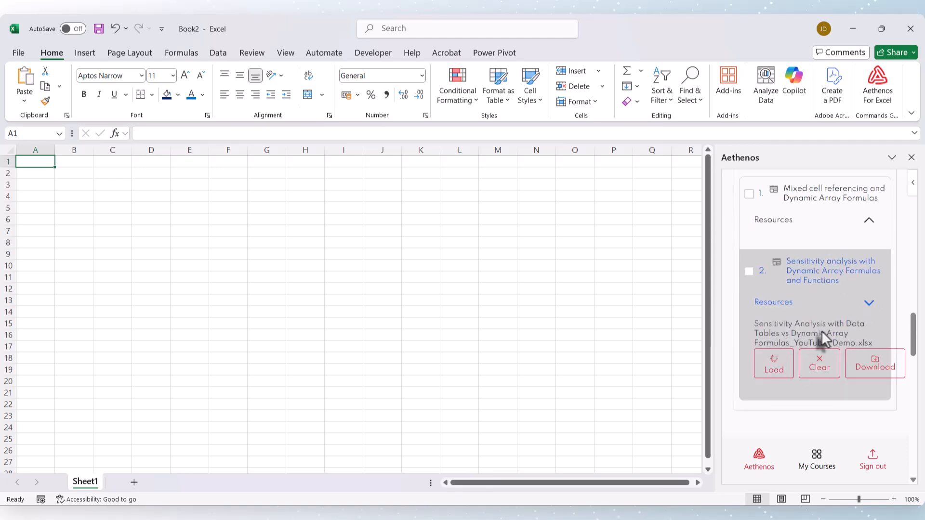
left_click(770, 361)
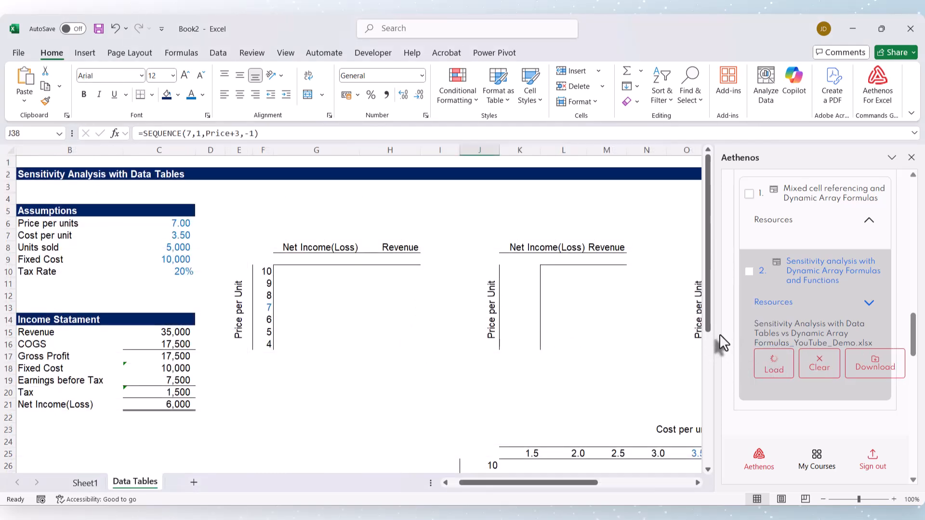
left_click_drag(717, 336, 889, 344)
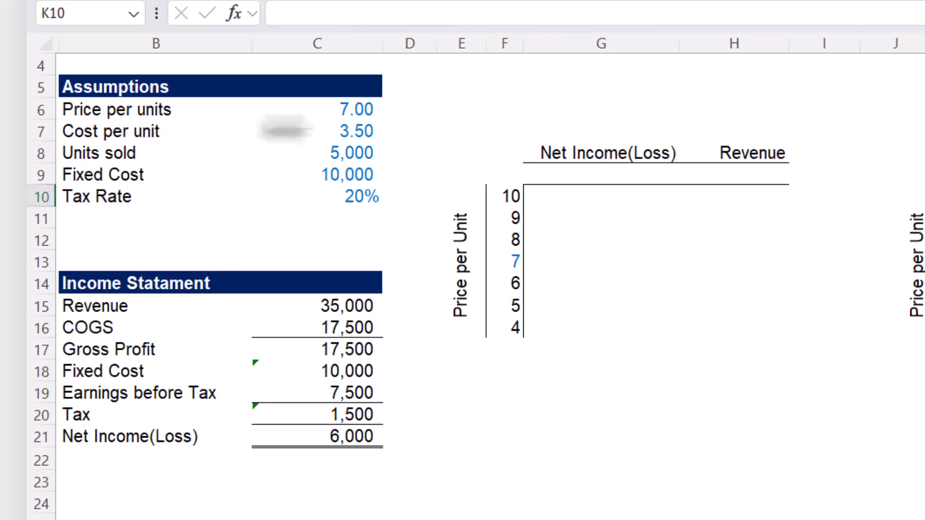
- Review the assumption inputs in C6:C10, from price per unit through cost, units sold and fixed cost to tax rate
left_click(354, 113)
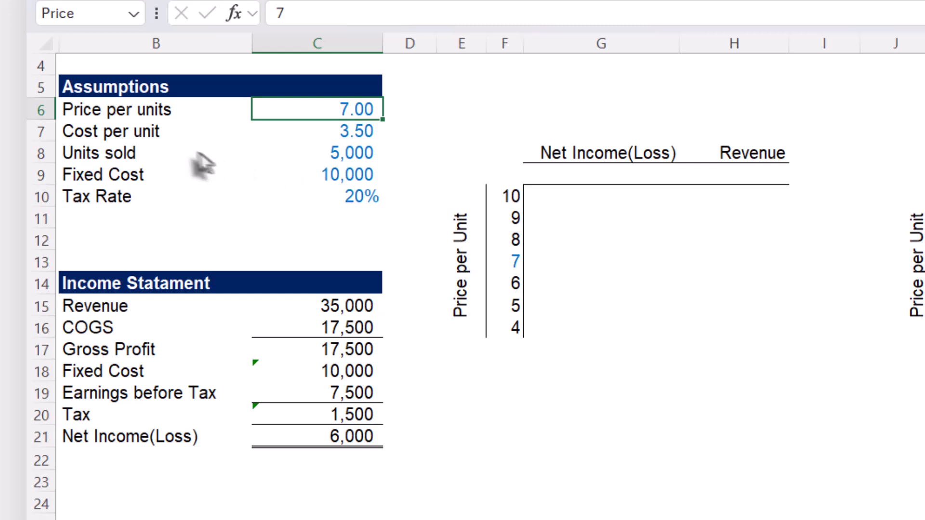
left_click(356, 136)
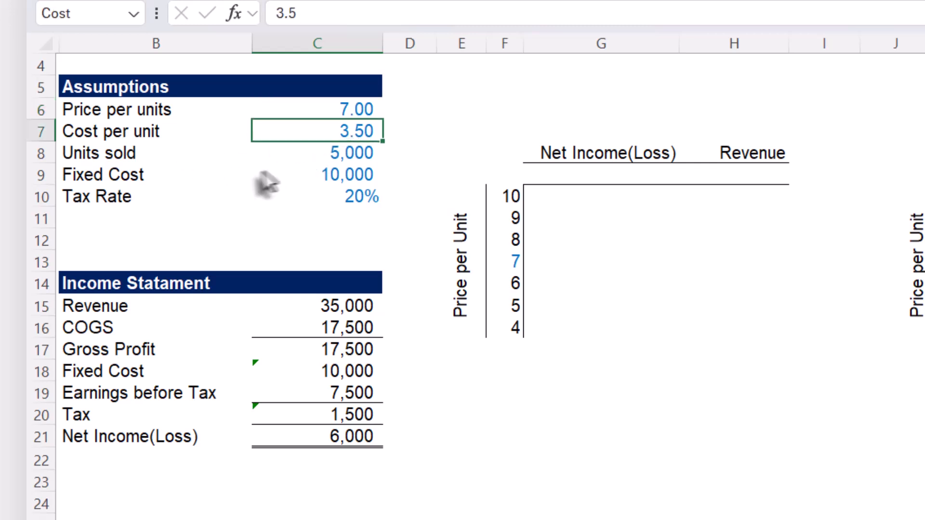
left_click(346, 157)
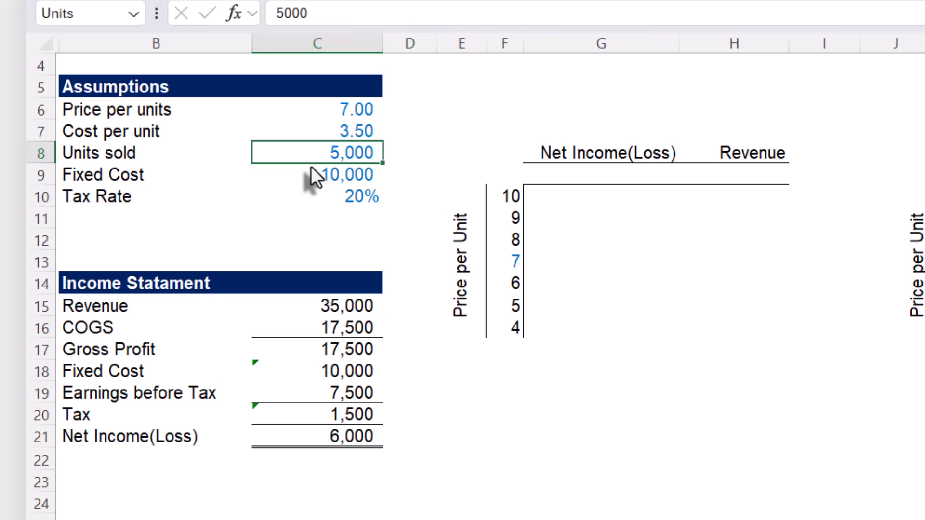
left_click(336, 180)
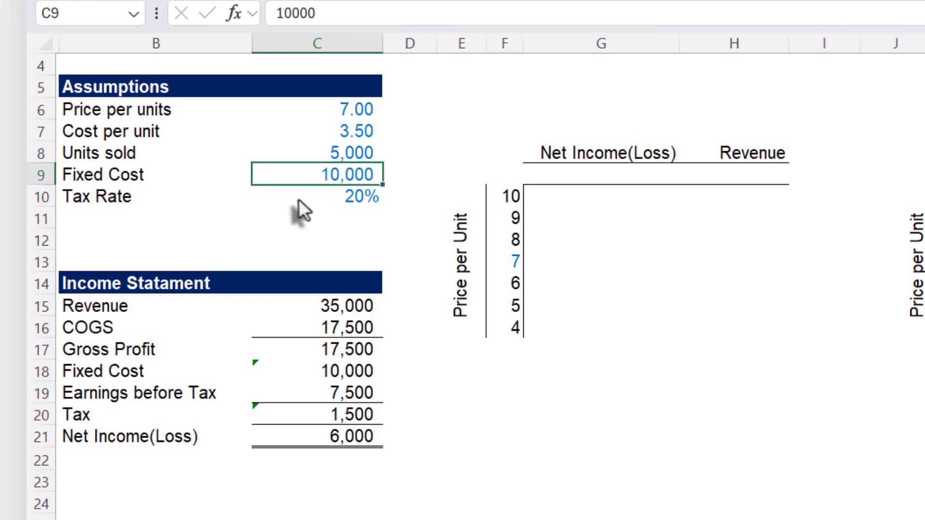
left_click(297, 201)
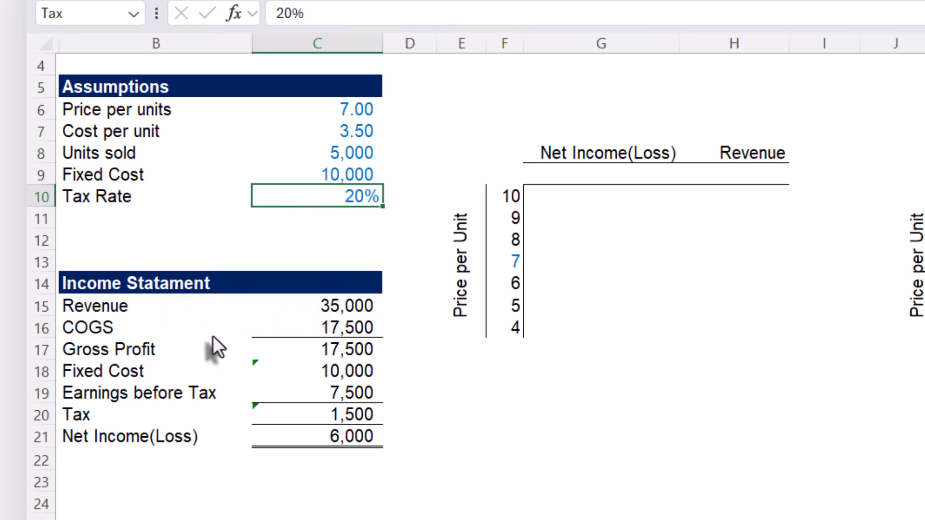
- Inspect the formulas behind Revenue, COGS and Gross Profit in the income statement without changing them
double_click(336, 308)
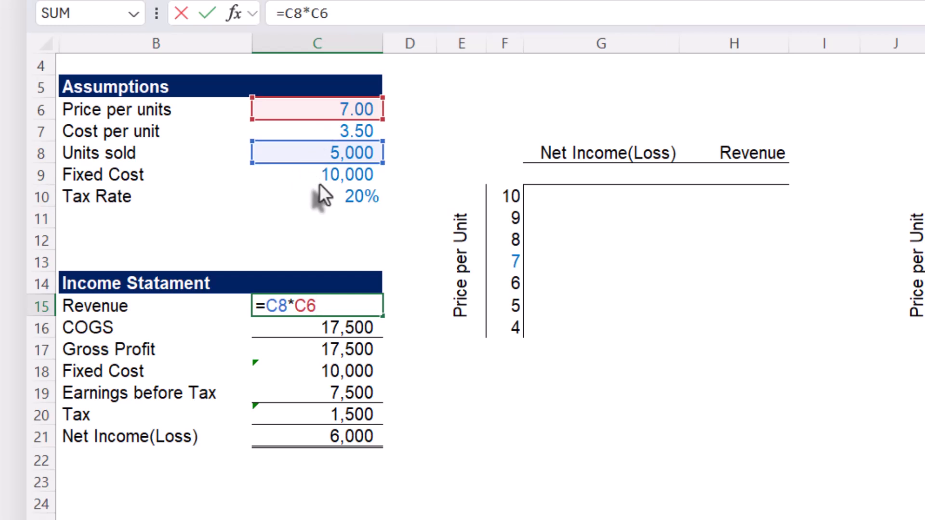
key("Escape")
double_click(294, 334)
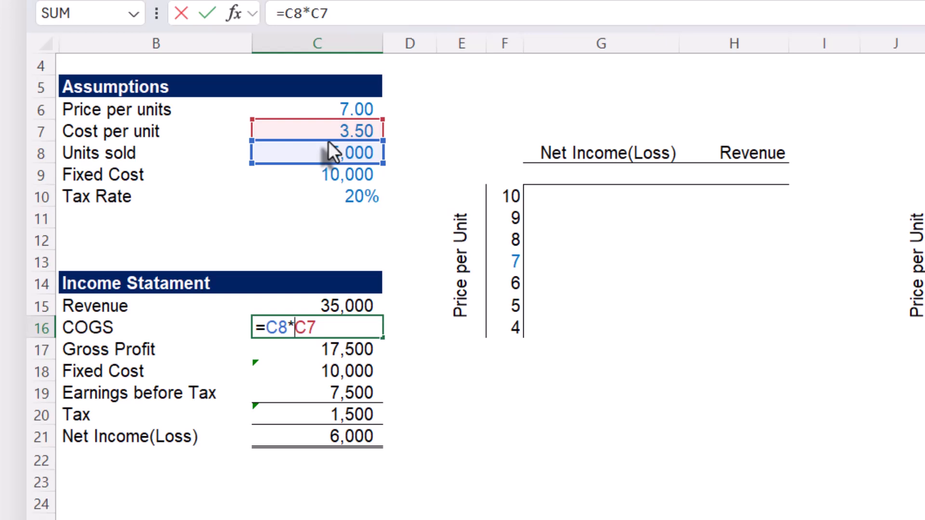
key("Escape")
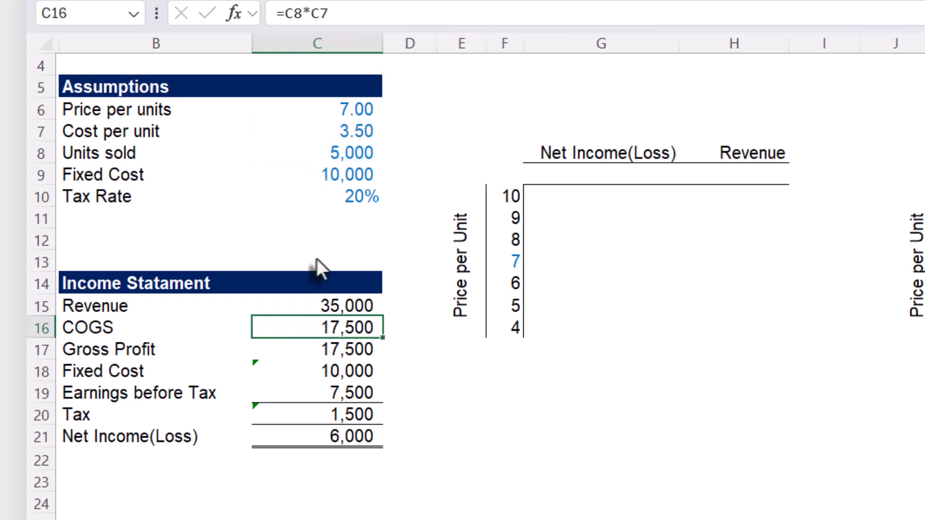
left_click(288, 348)
double_click(289, 348)
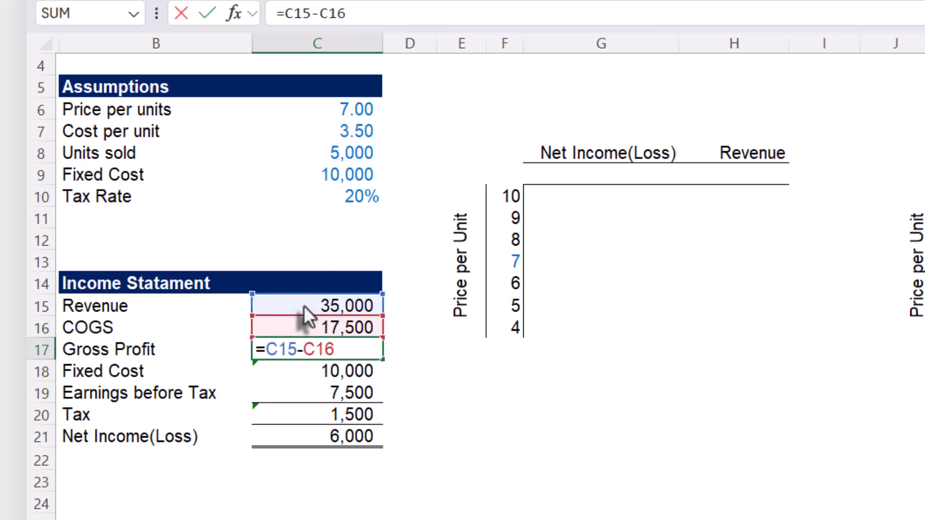
key("Escape")
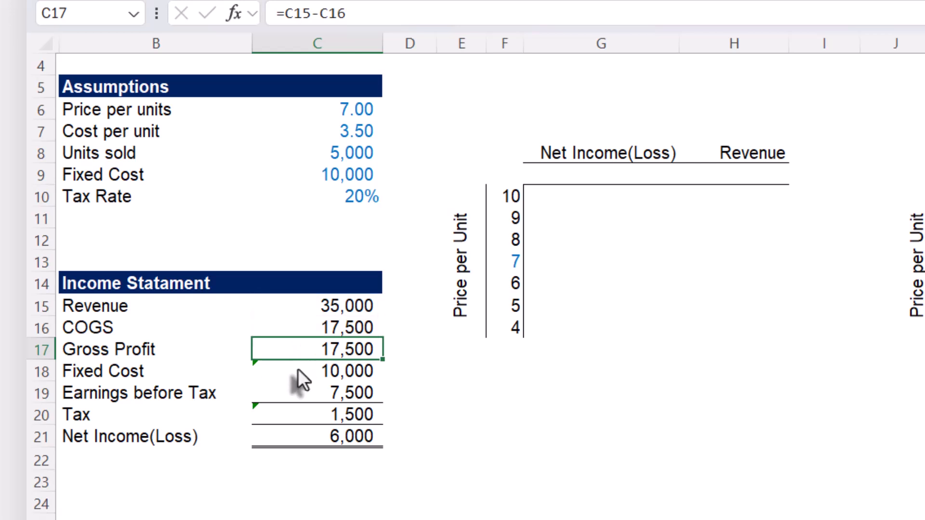
- Inspect the formulas behind Fixed Cost and Earnings before Tax in the income statement without changing them
double_click(298, 369)
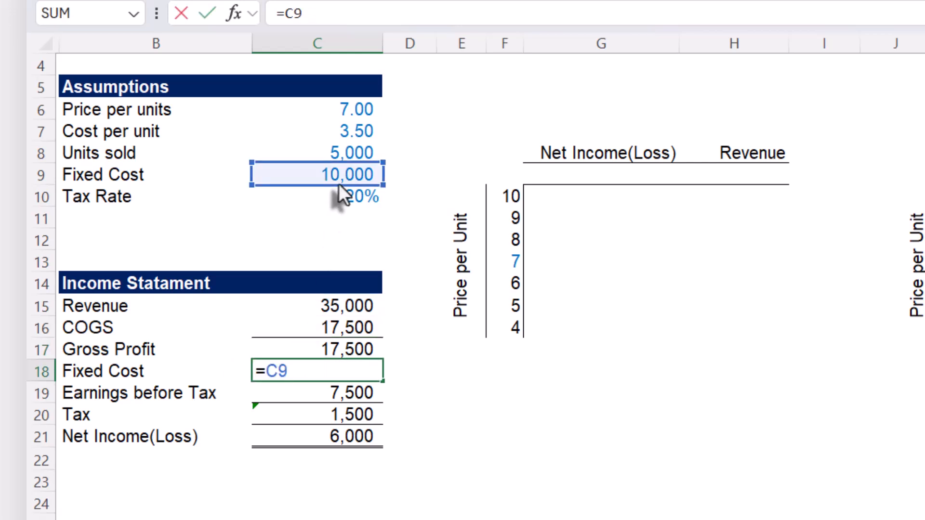
key("Escape")
left_click(302, 393)
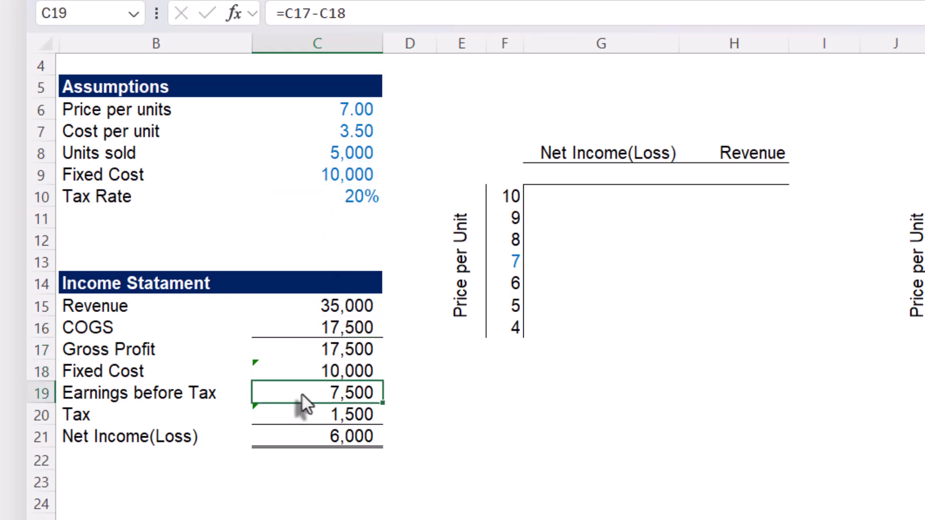
double_click(302, 394)
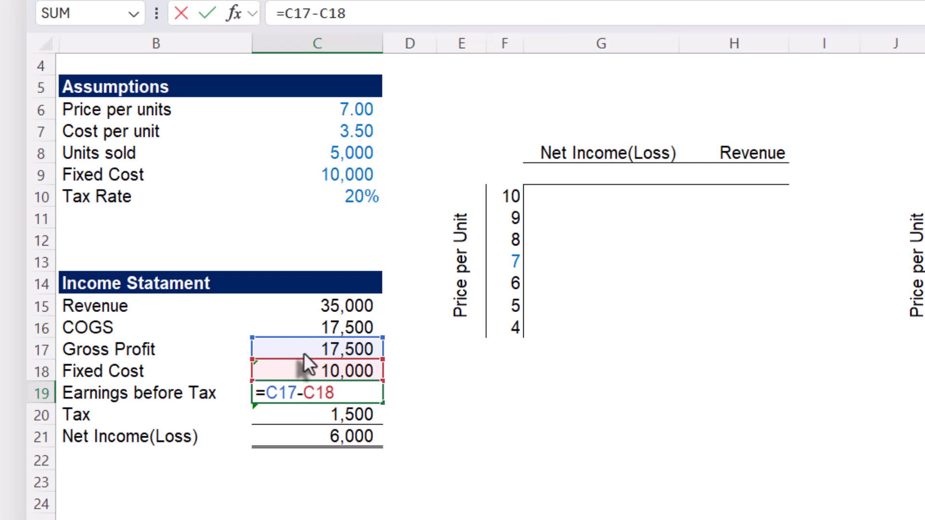
key("Escape")
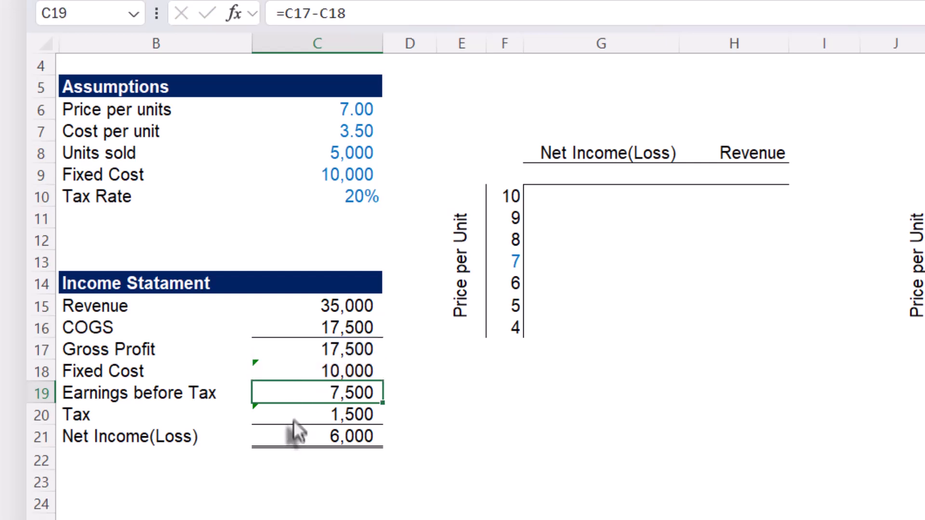
- Inspect the Tax formula in C20, examining the true and false arguments of its IF function
left_click(294, 417)
double_click(294, 416)
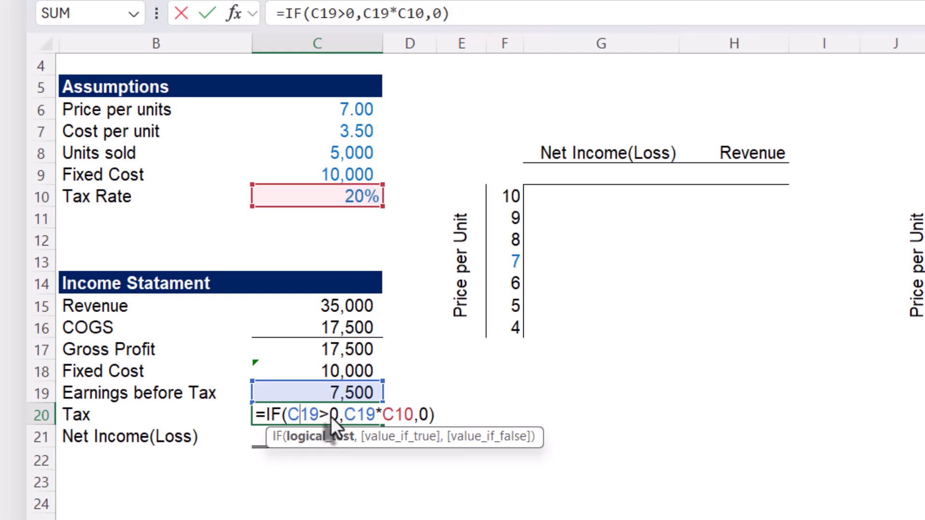
left_click(378, 437)
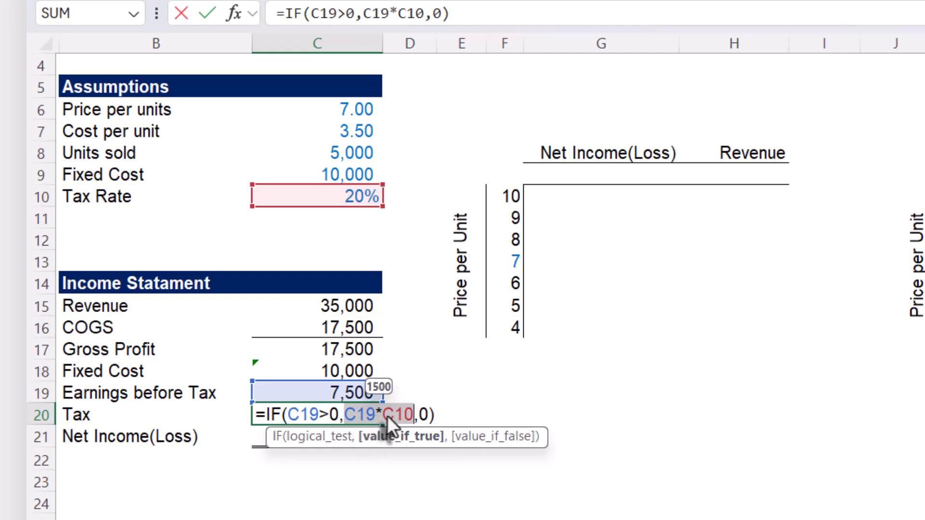
left_click(479, 437)
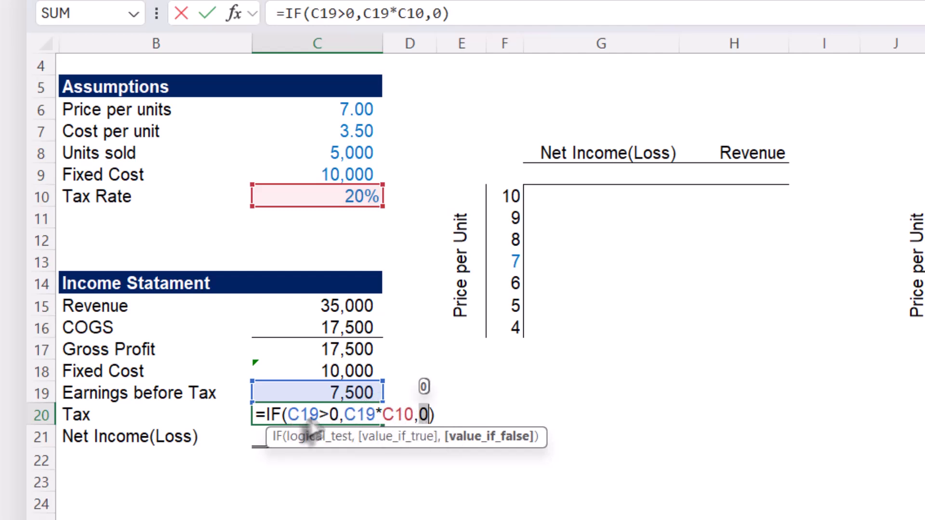
key("ctrl+Return")
- Inspect the Net Income(Loss) formula in C21 and leave the cell with its formula intact
double_click(347, 435)
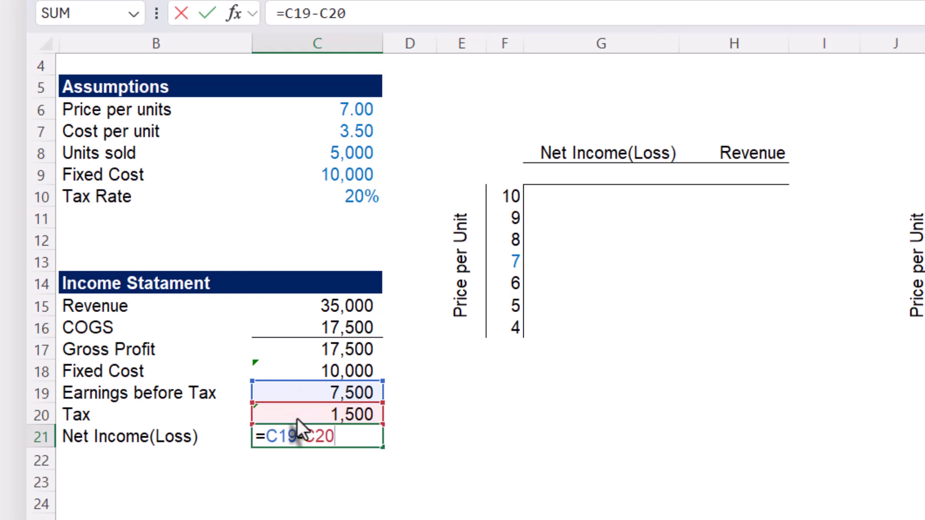
key("ctrl+Return")
left_click(408, 378)
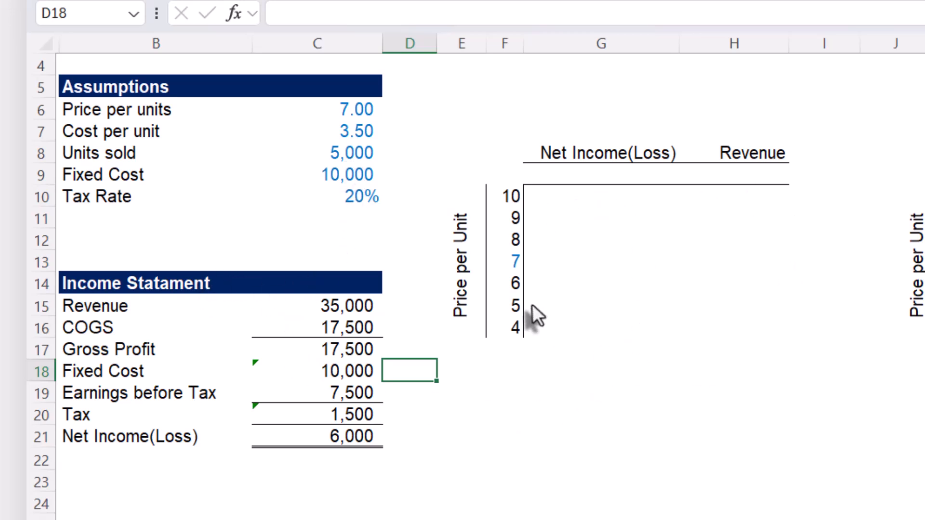
- Examine the Price per Unit label and the price values in F10:F16 of the first sensitivity table
left_click(464, 215)
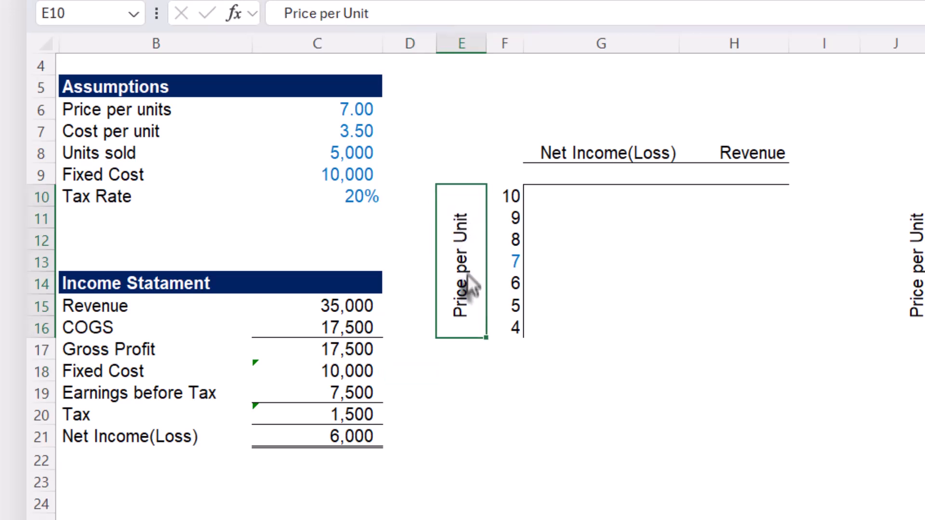
left_click(515, 263)
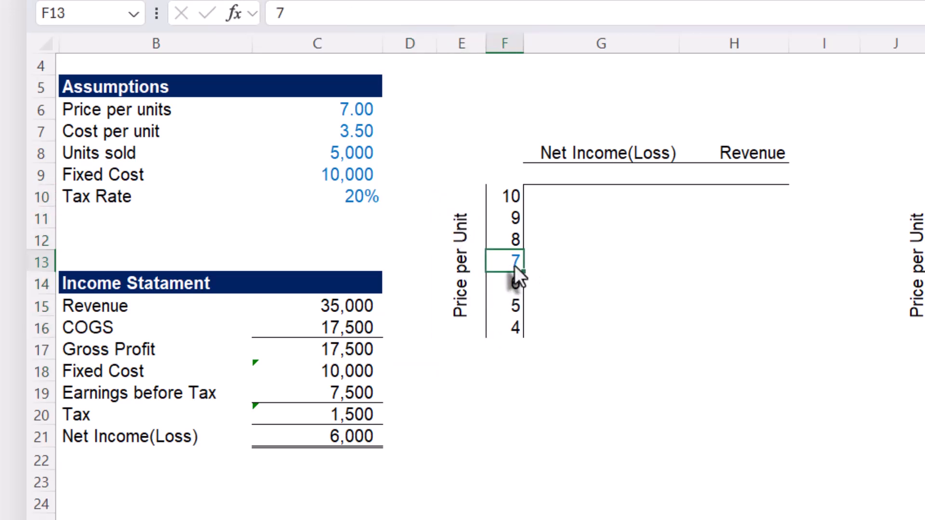
left_click(504, 243)
left_click(502, 196)
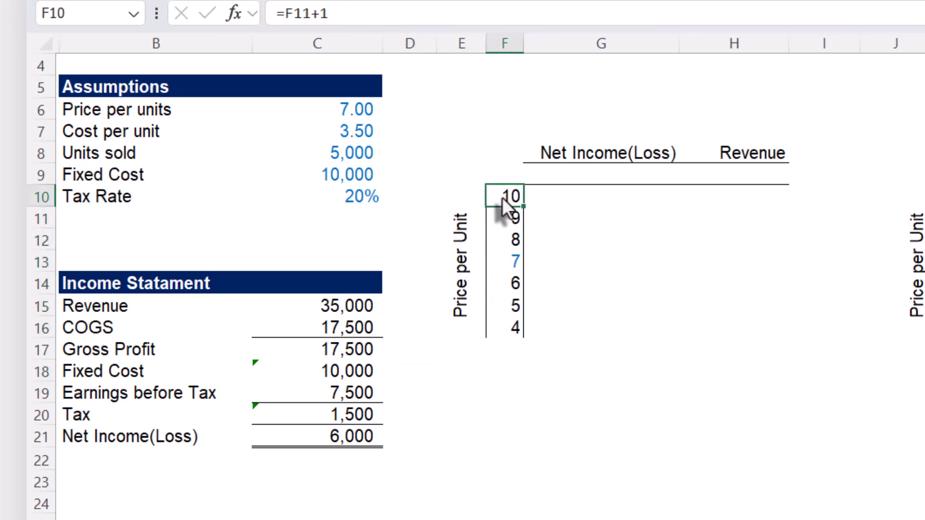
left_click(503, 326)
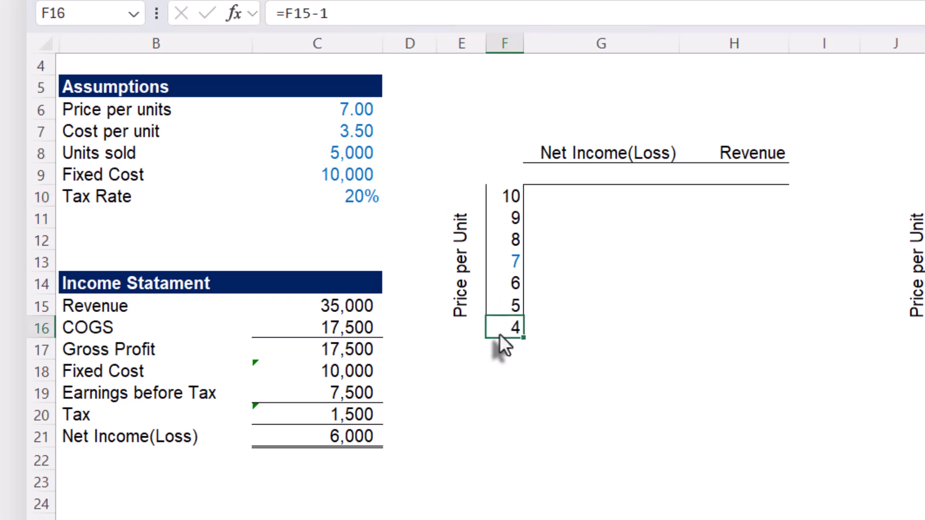
- Inspect the formulas in F12 and F14 that step the price scale up and down from F13
left_click(507, 264)
left_click(507, 241)
type("=")
key("Up")
type("+1")
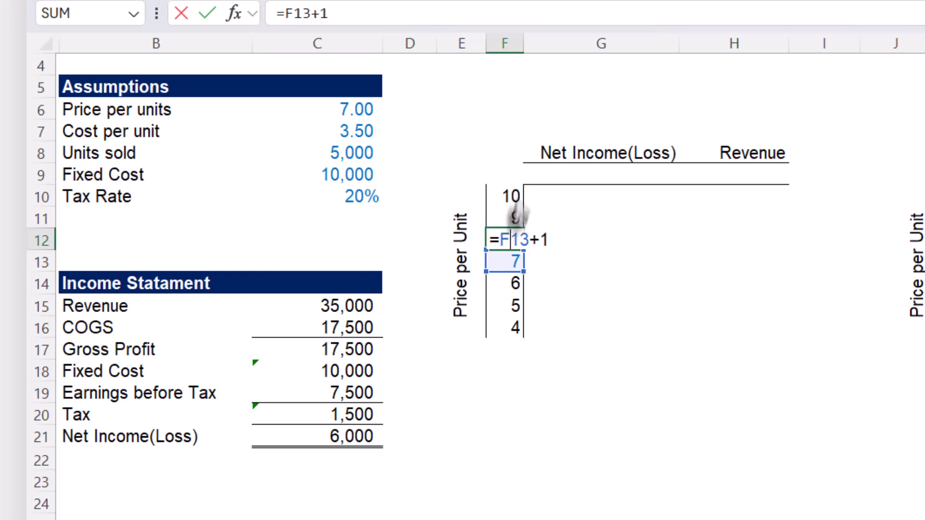
left_click(527, 237)
left_click(512, 279)
type("=")
key("Up")
type("-1")
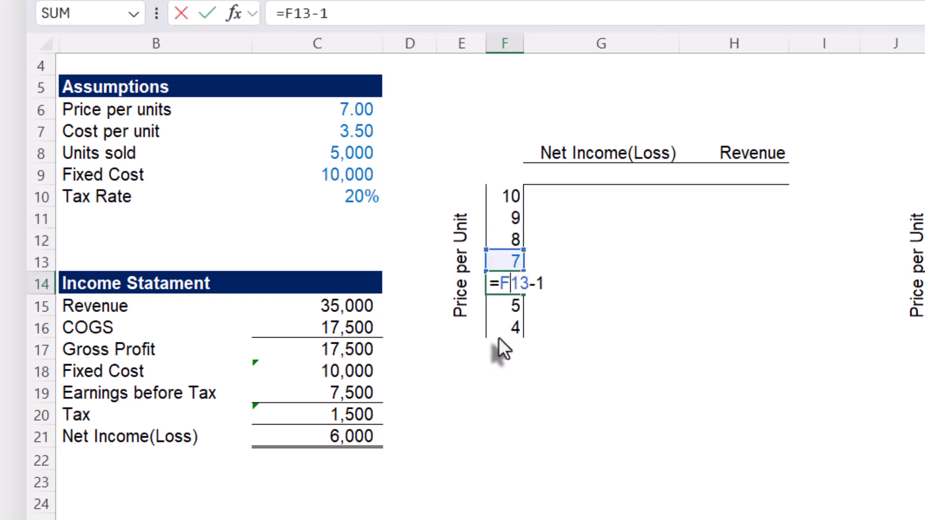
key("ctrl+Return")
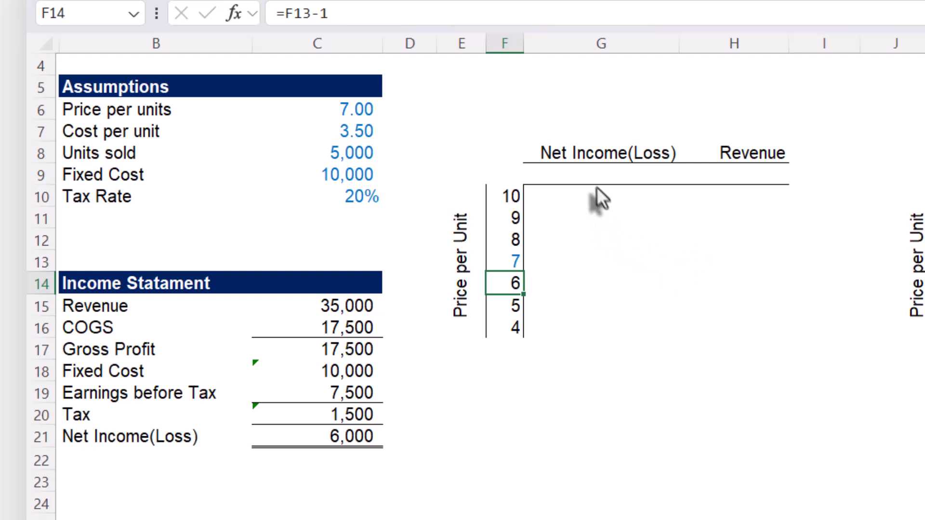
- Link G9, under the first table's Net Income(Loss) heading, to the income statement's Net Income(Loss) with =C21
left_click(581, 174)
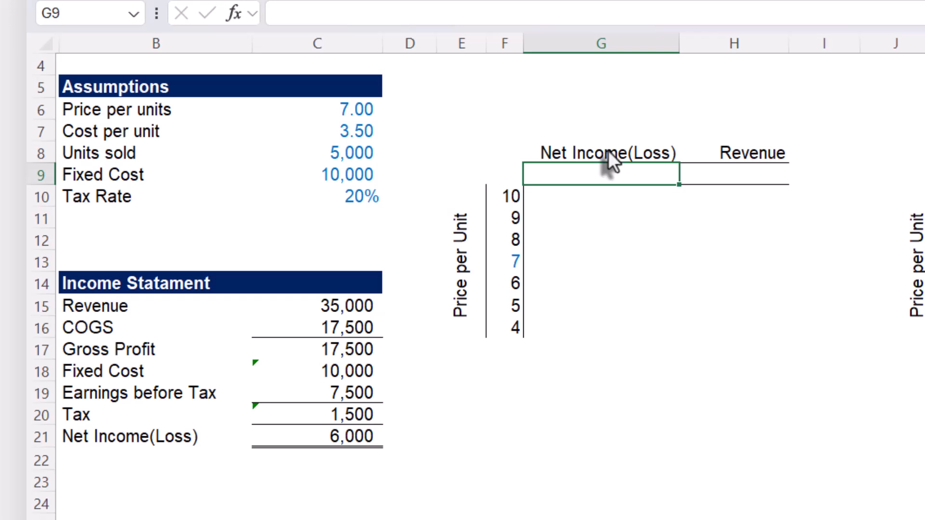
left_click(748, 156)
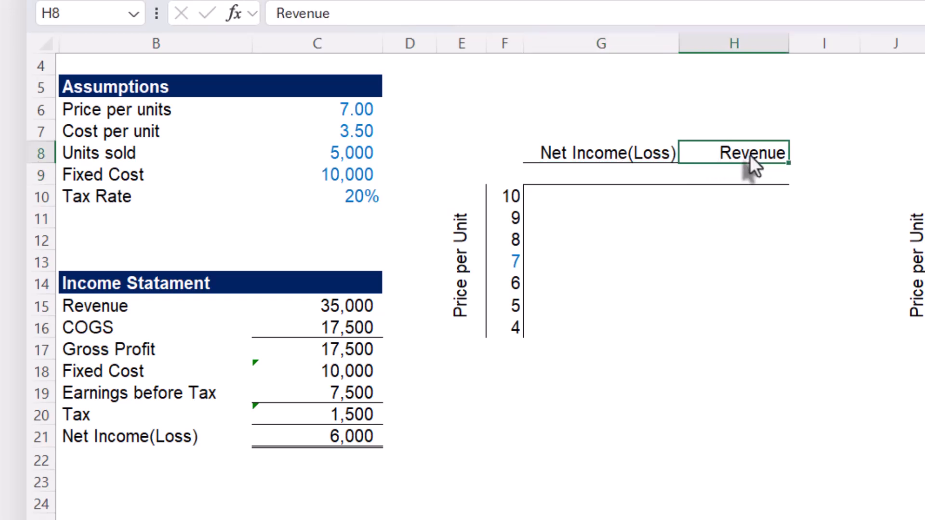
left_click(462, 247)
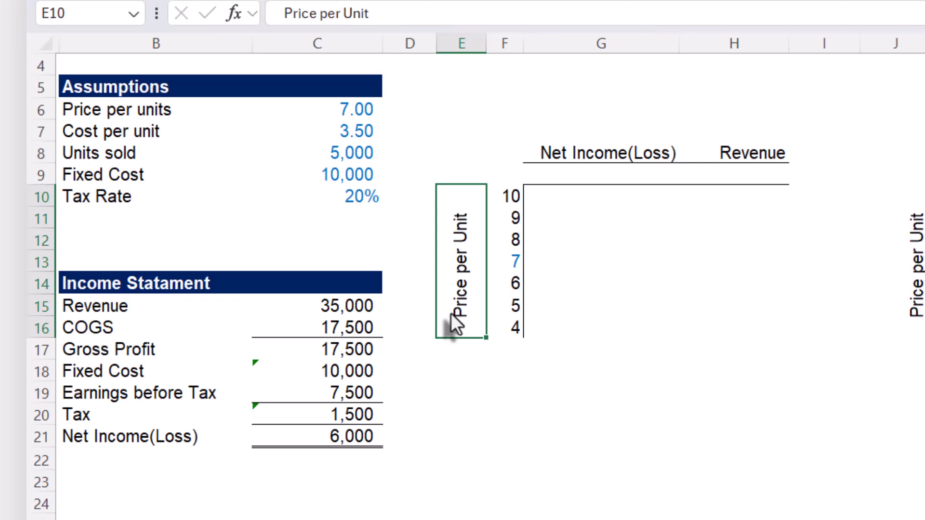
left_click(596, 179)
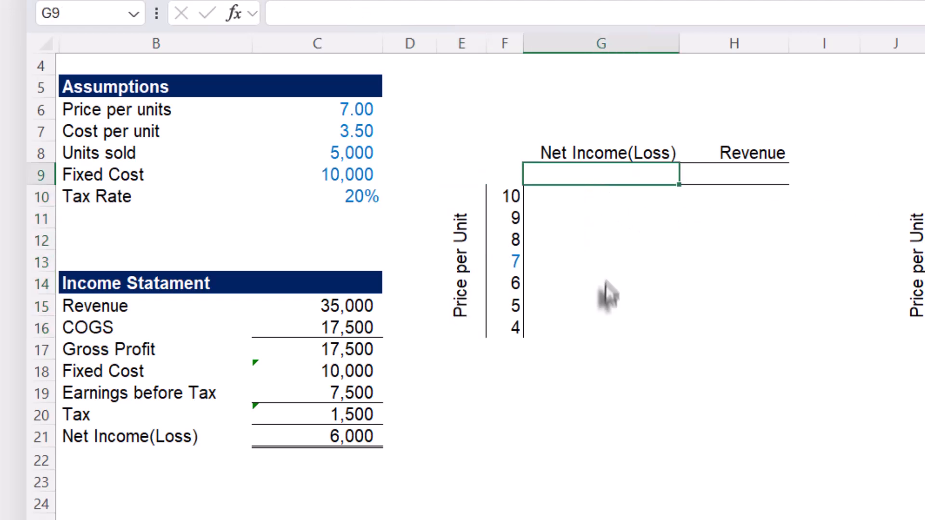
type("=")
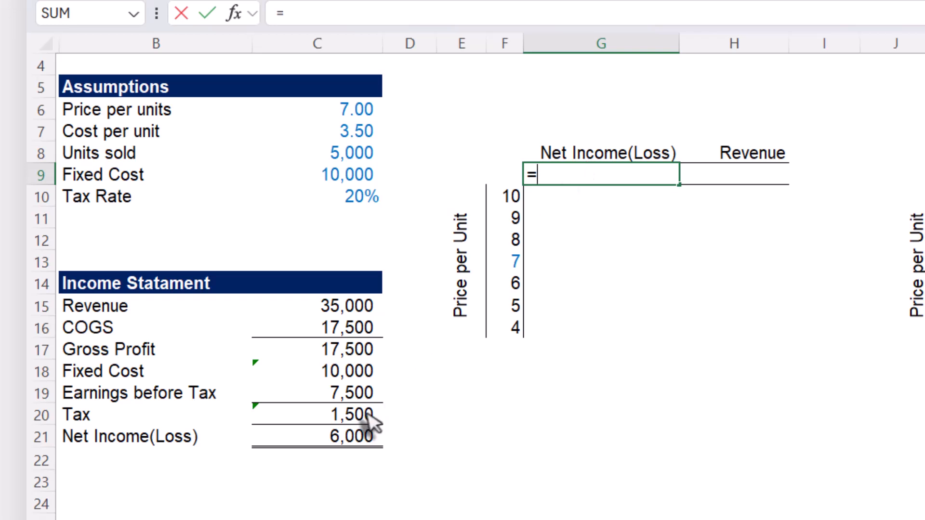
left_click(291, 442)
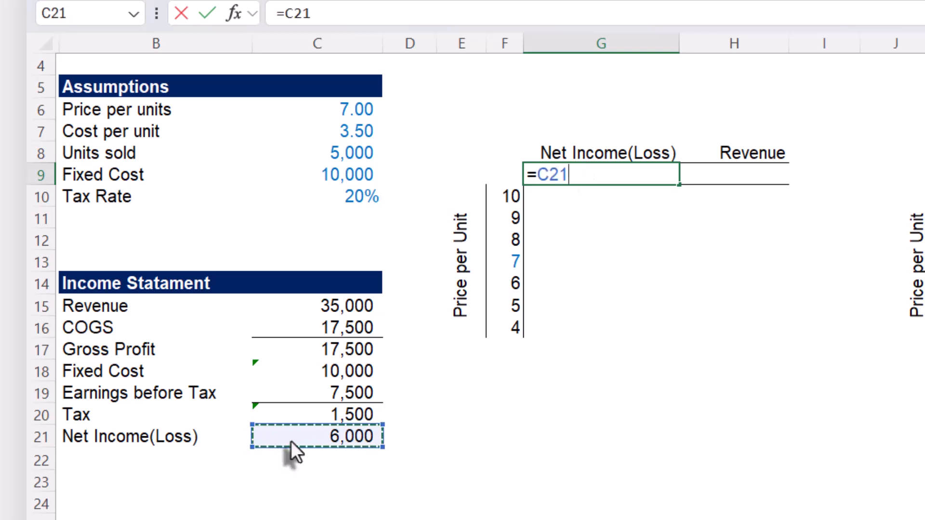
key("Return")
- Link H9, under the first table's Revenue heading, to the income statement's Revenue with =C15
left_click(745, 179)
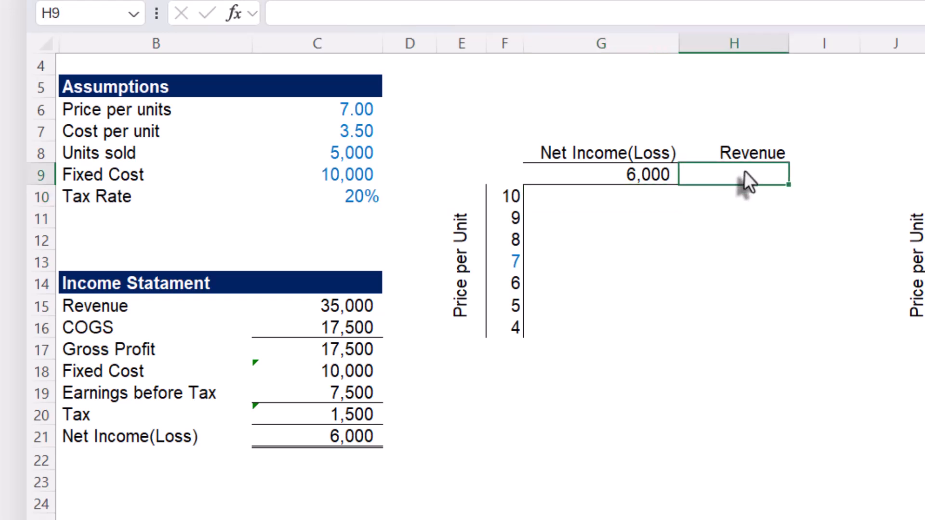
type("=")
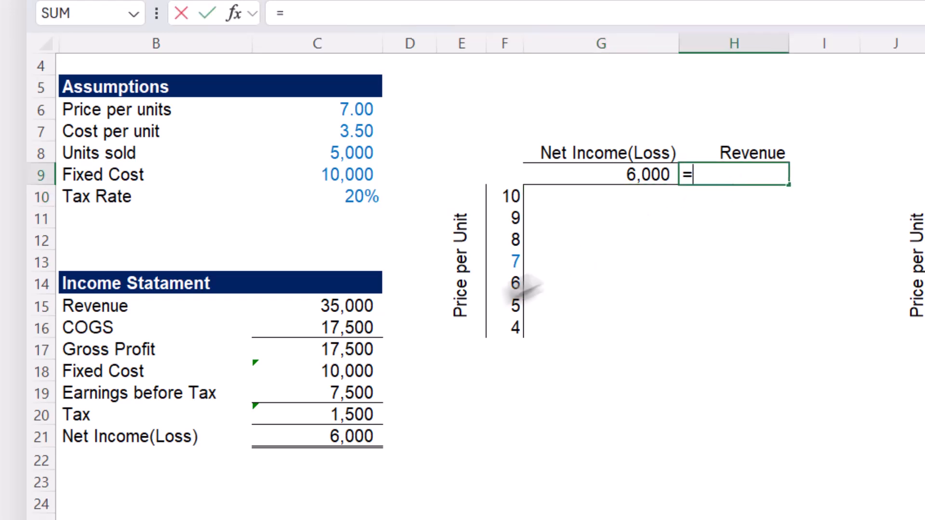
left_click(281, 305)
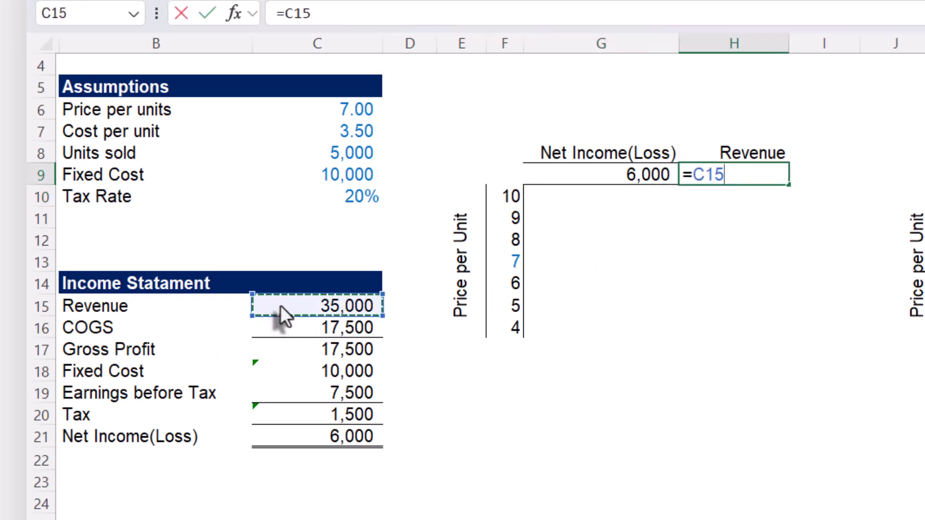
key("Return")
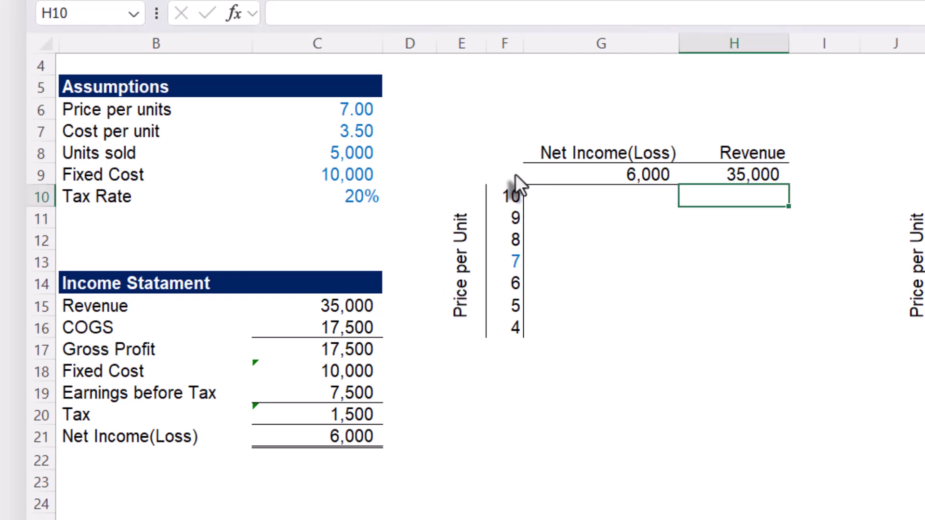
- Create a one-variable What-If data table on F9:H16, using C6 as the column input cell and no row input cell
left_click_drag(514, 179, 745, 335)
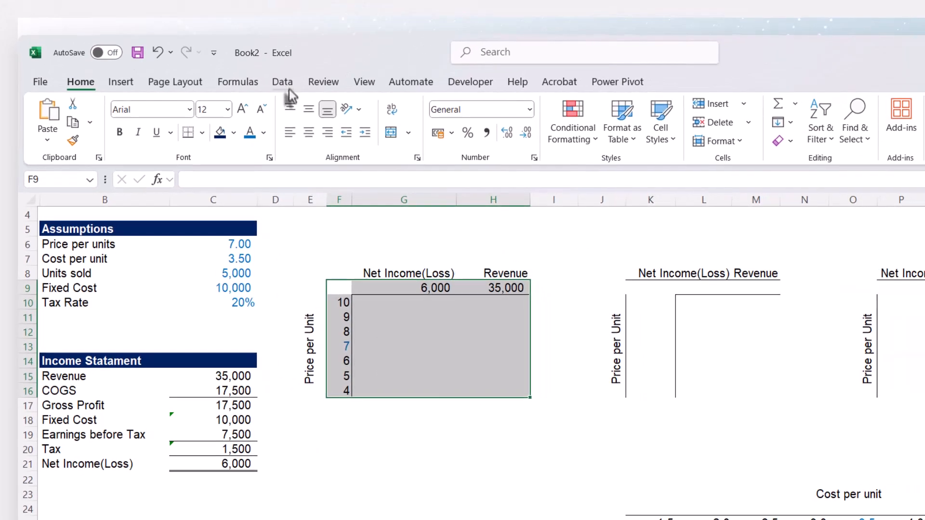
left_click(284, 81)
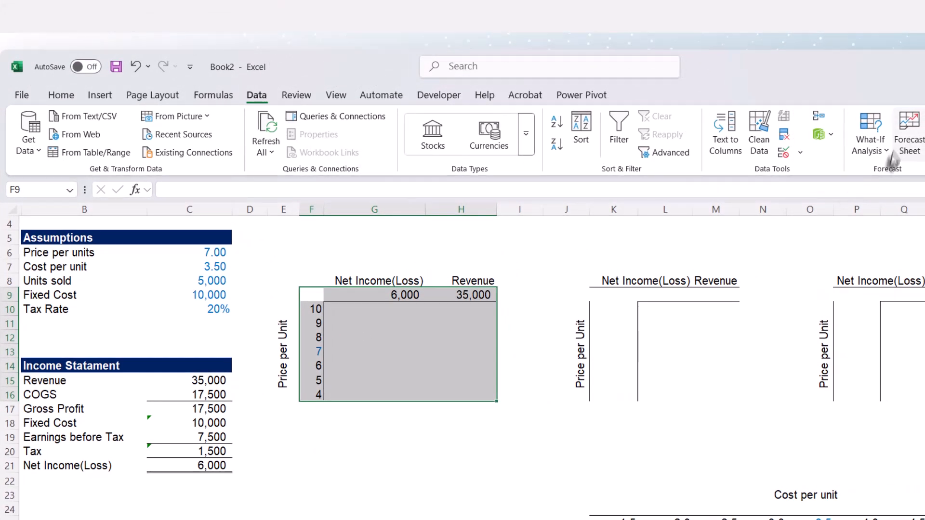
left_click(886, 152)
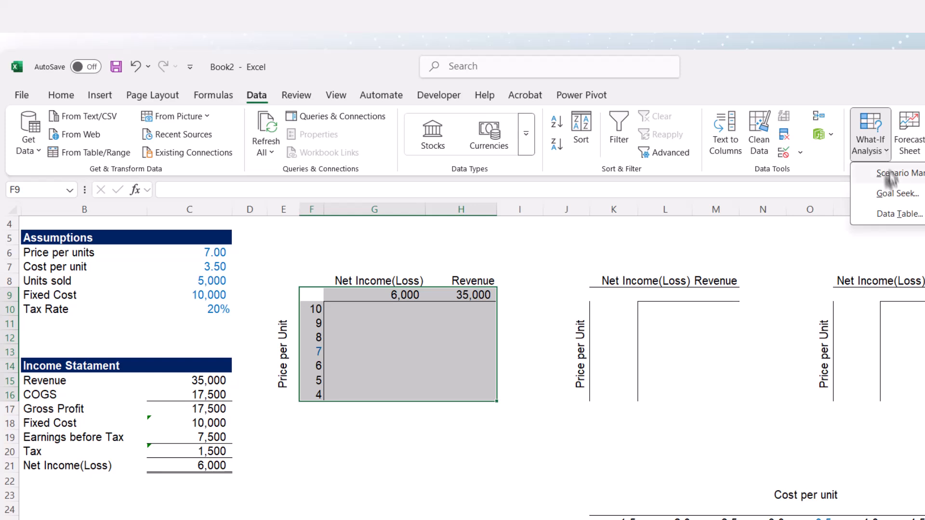
left_click(886, 214)
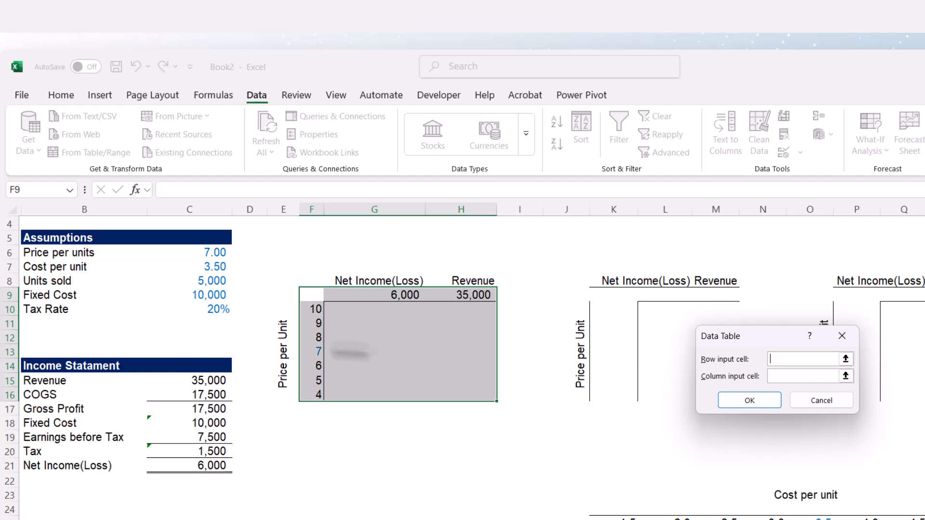
left_click(846, 377)
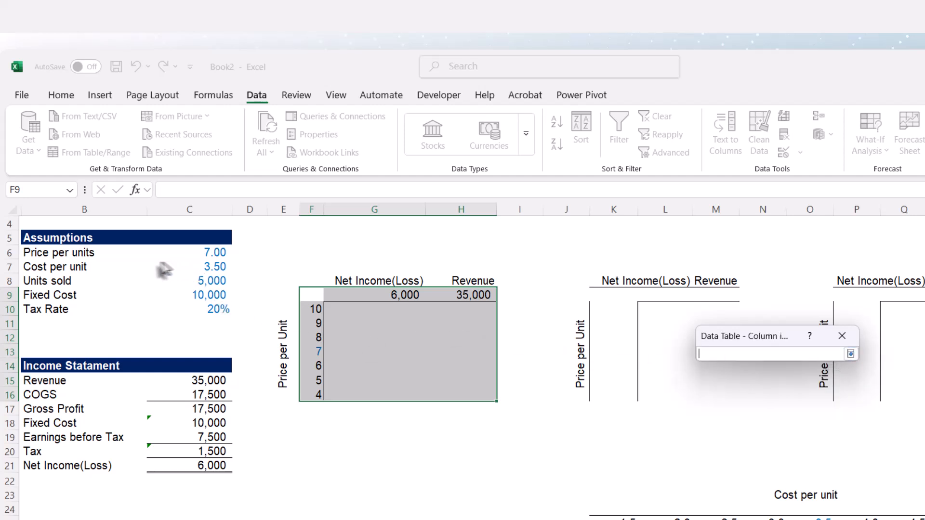
left_click(191, 252)
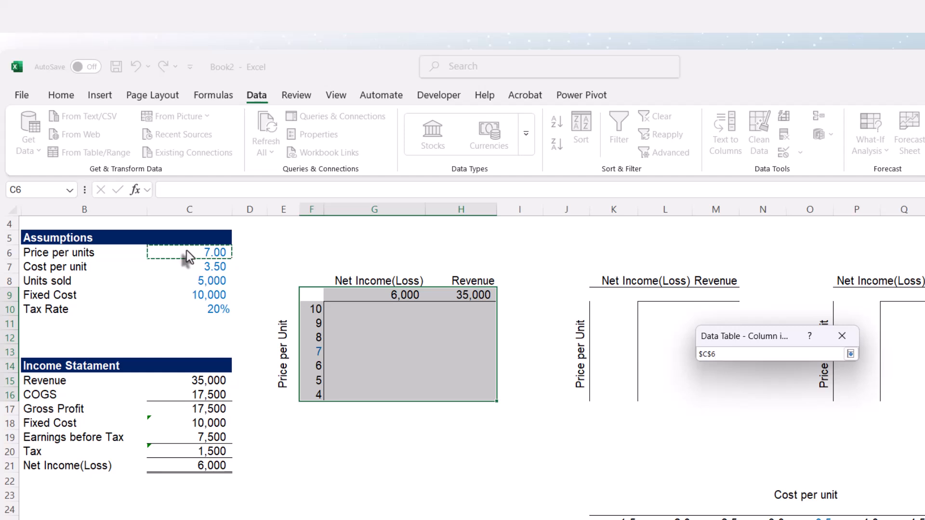
left_click(851, 354)
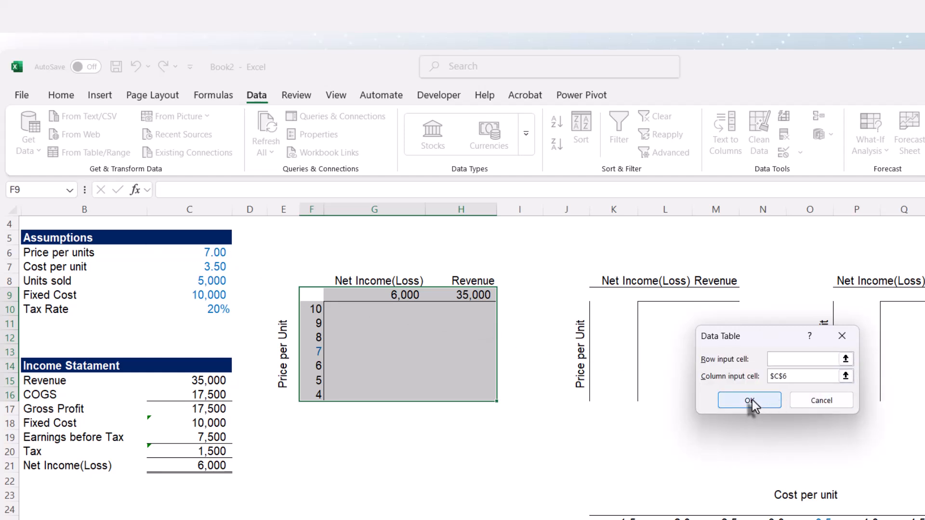
left_click(750, 401)
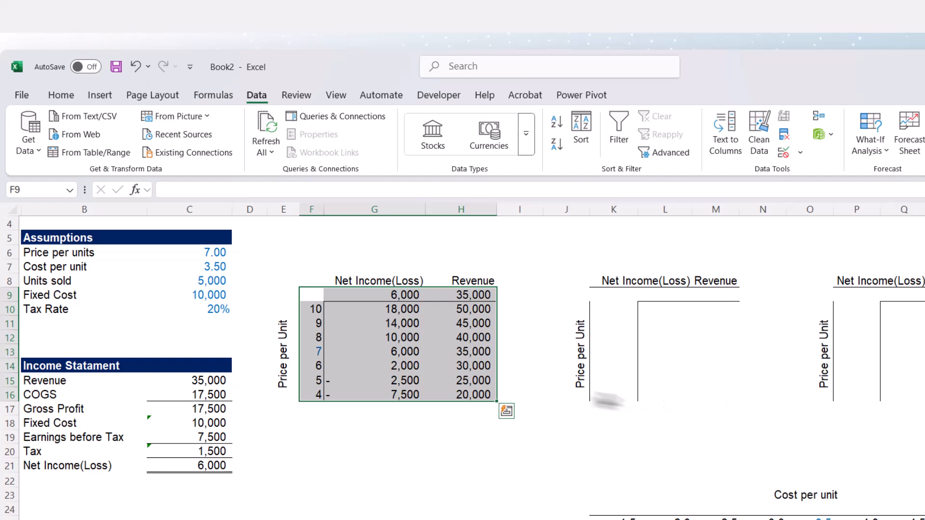
- Examine the data table results in G10:H16 and the array formula behind the Net Income(Loss) and Revenue cells
left_click(385, 352)
left_click(385, 312)
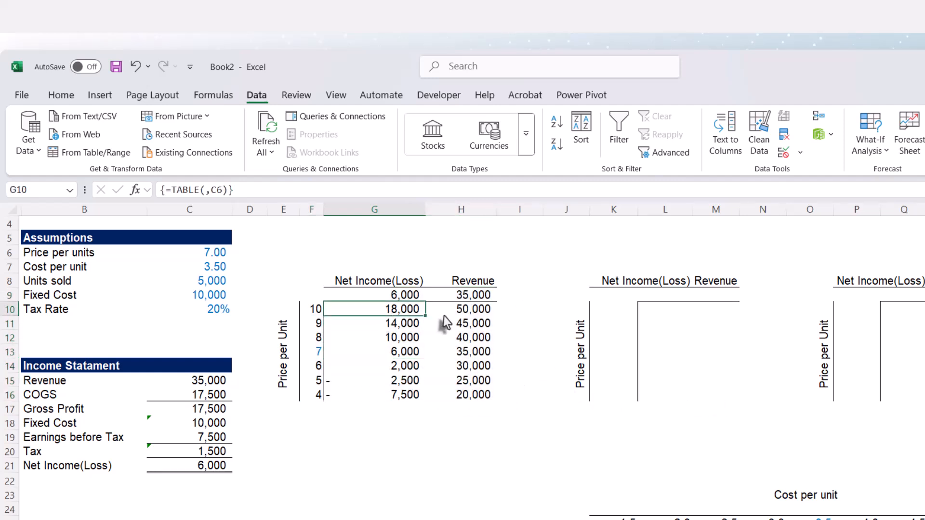
left_click(453, 313)
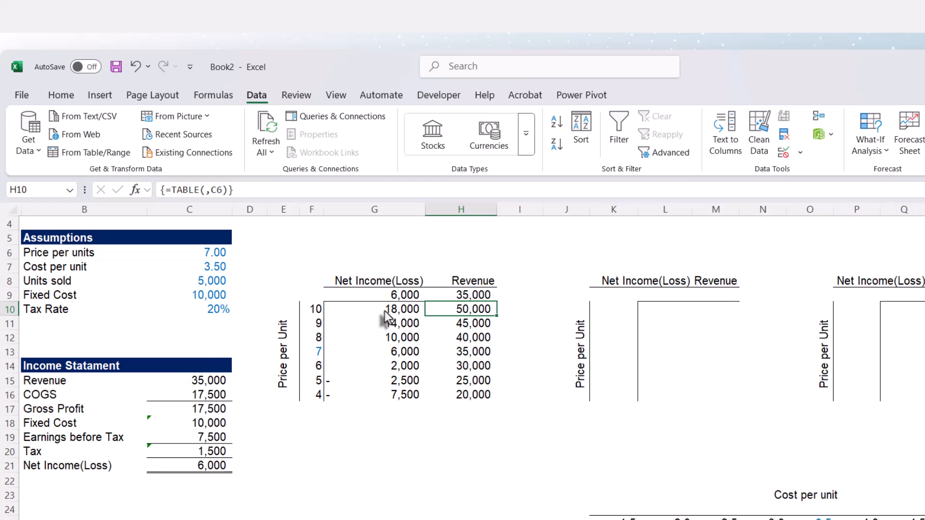
left_click_drag(385, 311, 472, 394)
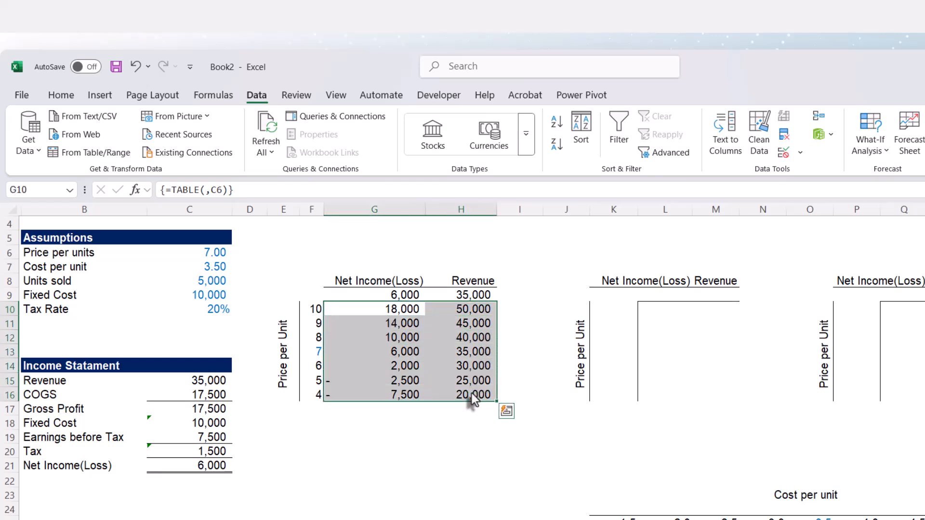
left_click(424, 354)
left_click(385, 327)
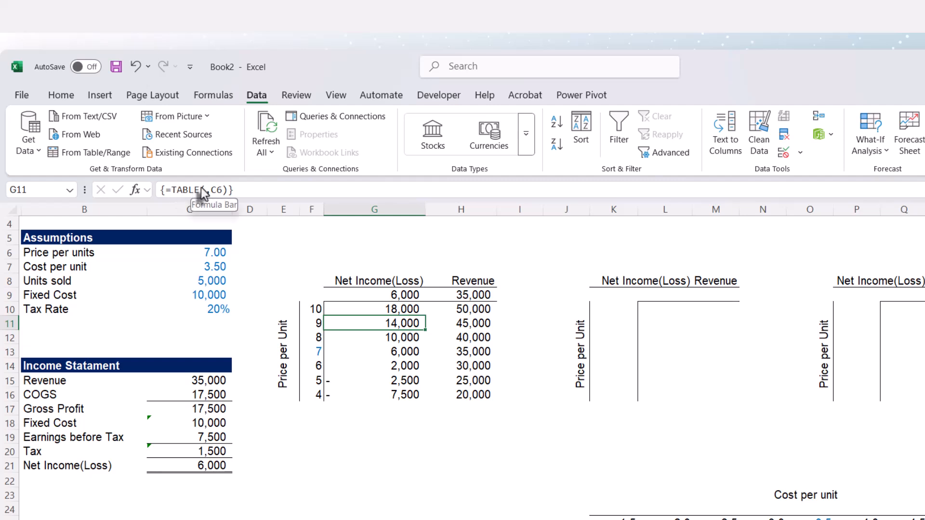
left_click(448, 337)
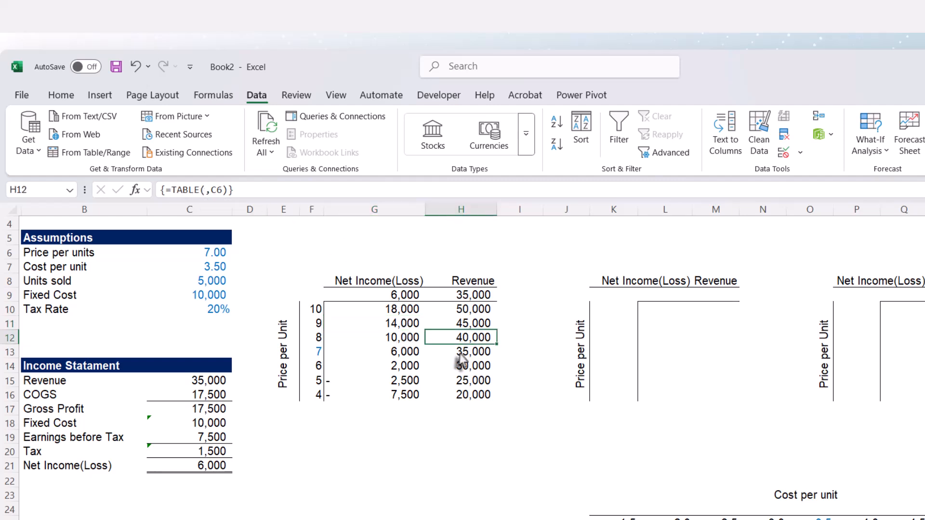
left_click(465, 366)
left_click(399, 367)
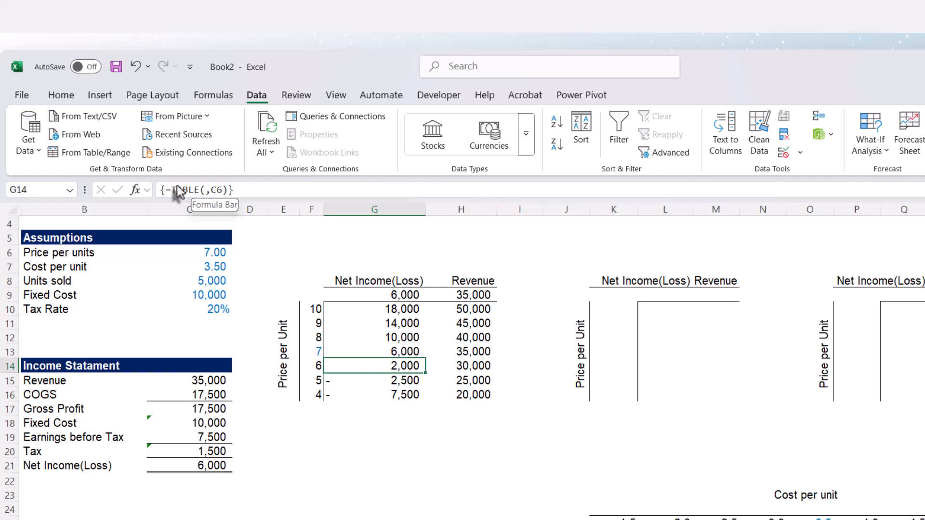
left_click(353, 323)
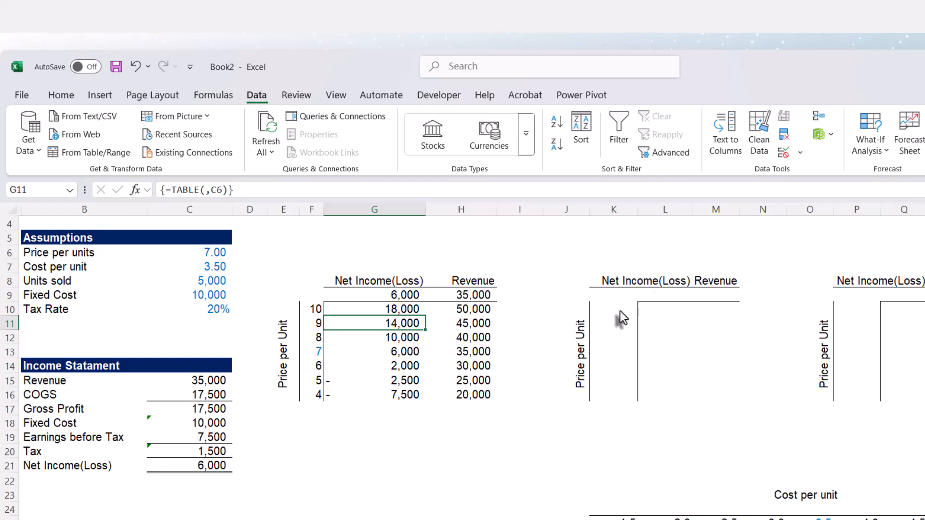
- Review the price scale in F10:F16 and compare its middle price in F13 with the Price per units assumption in C6
left_click(319, 352)
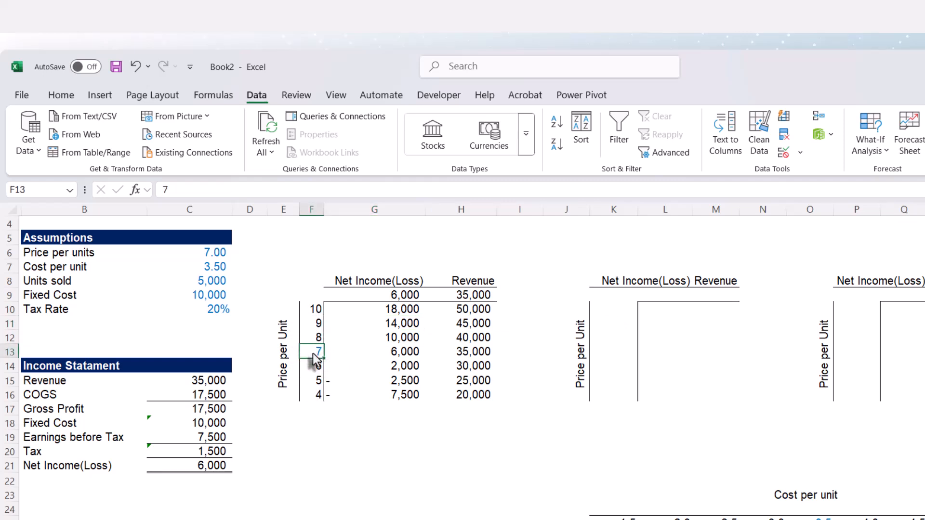
left_click(317, 339)
left_click(317, 329)
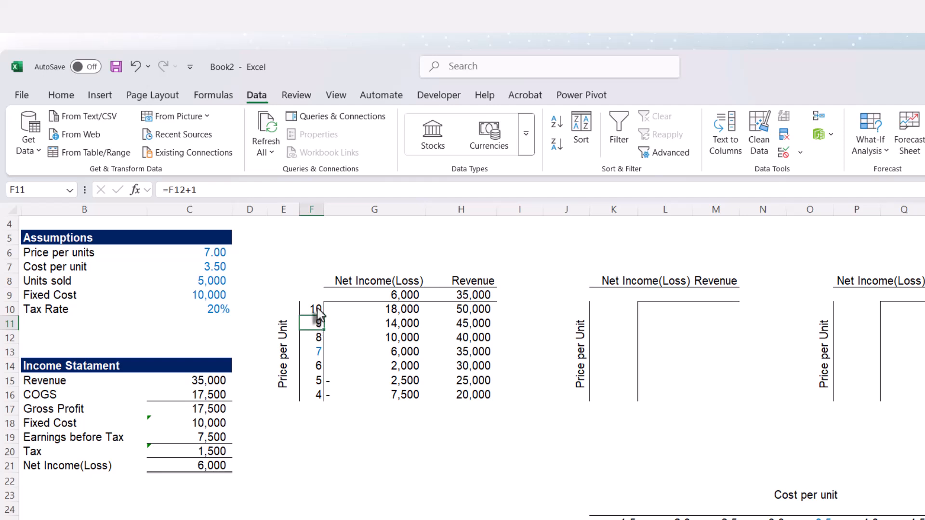
left_click(316, 310)
left_click(316, 340)
left_click(316, 357)
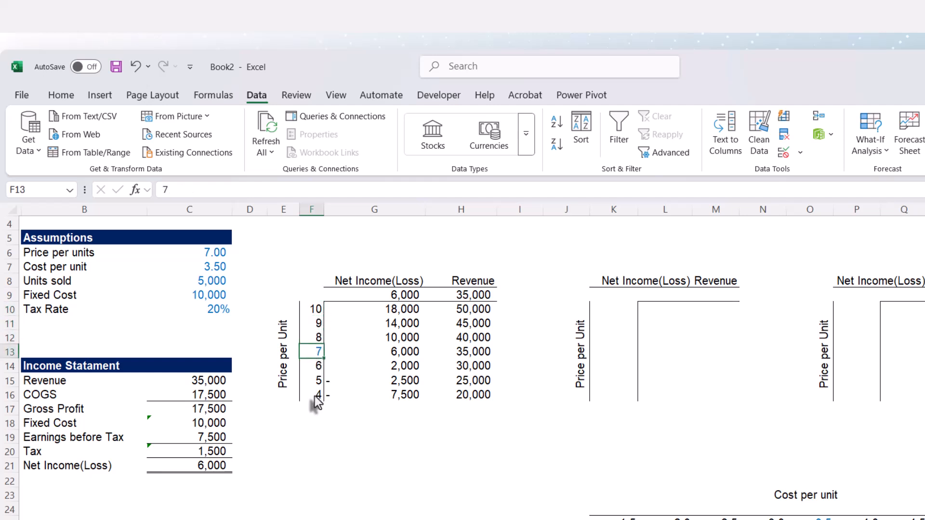
left_click(316, 310)
left_click(311, 395)
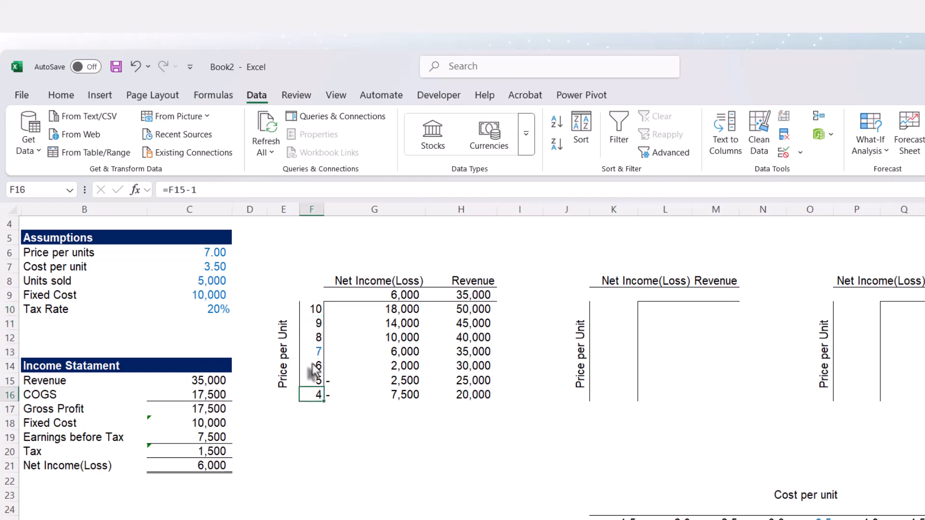
left_click(316, 352)
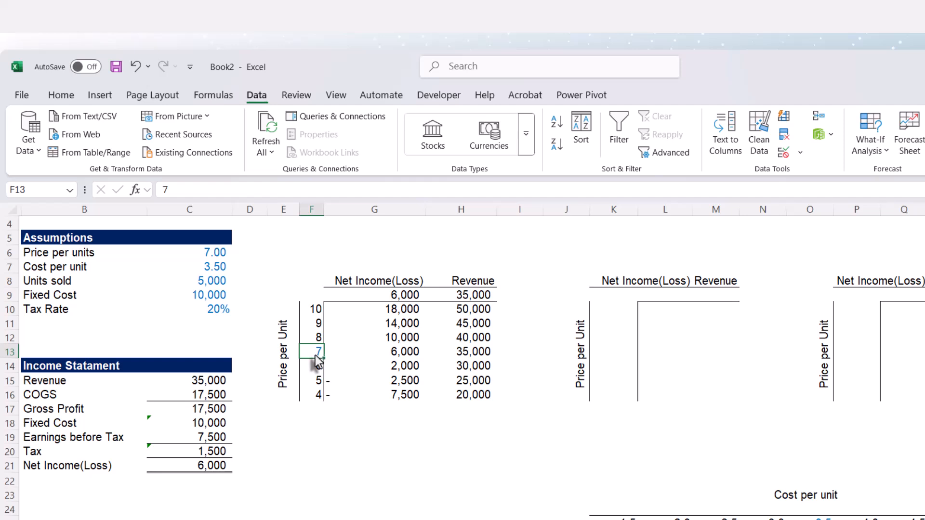
left_click(212, 258)
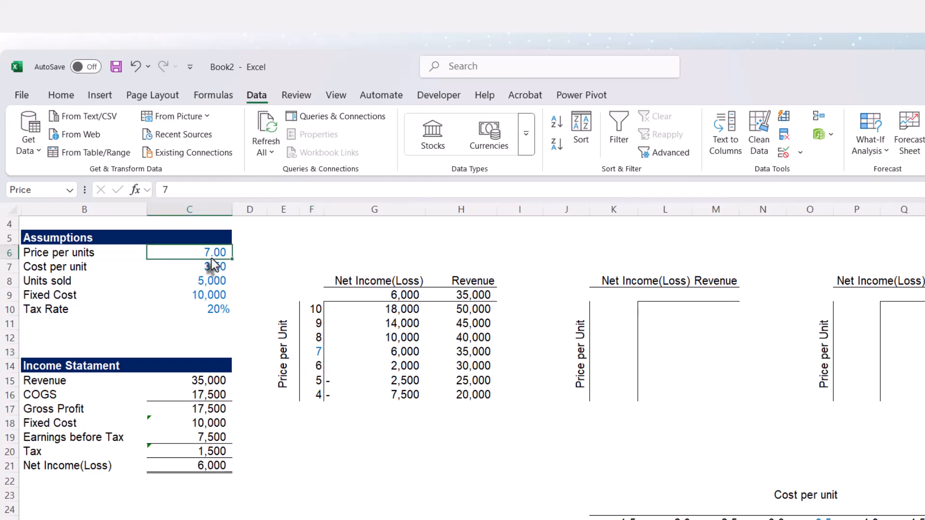
left_click(314, 353)
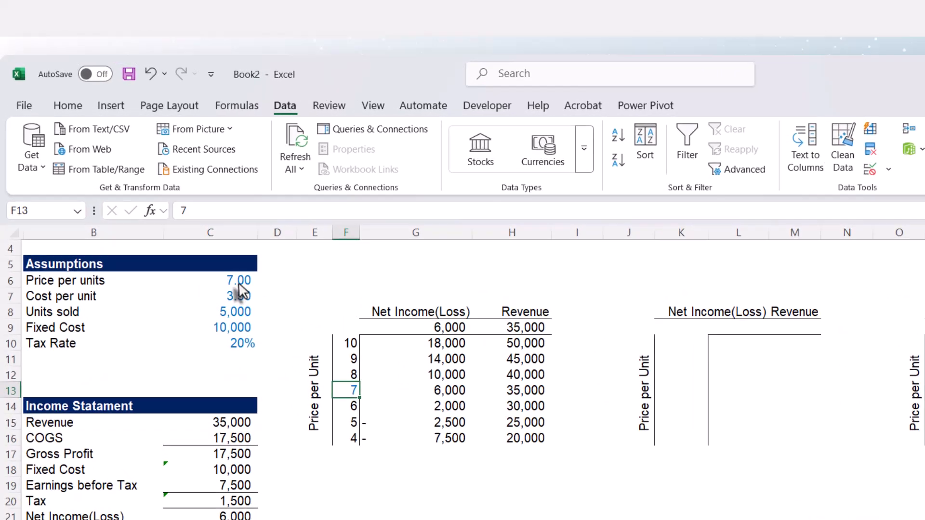
- Inspect the price scale formulas in F10:F16 above and below F13, alongside the Price per units input in C6
left_click(213, 254)
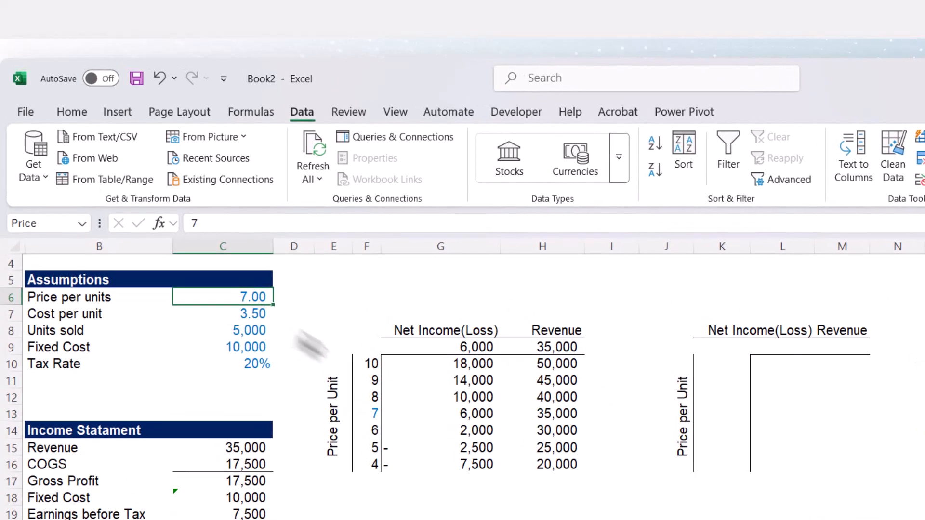
left_click(375, 415)
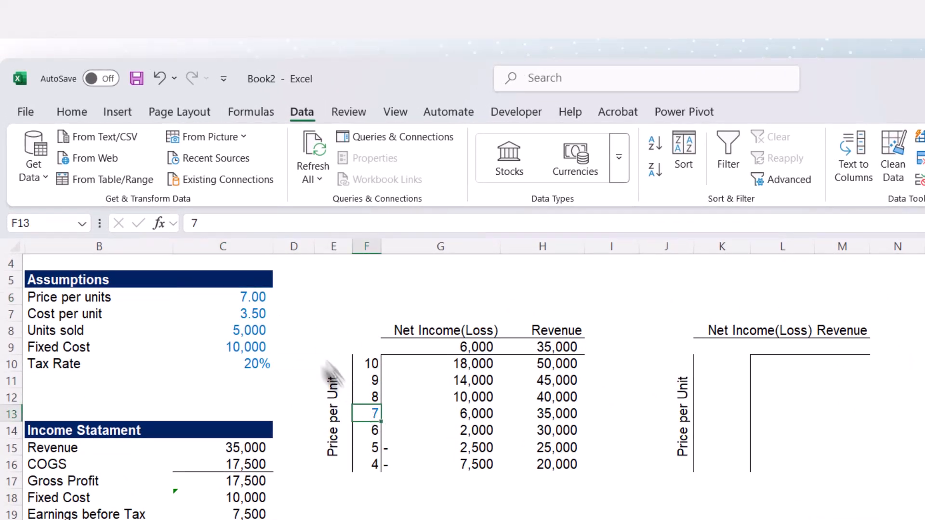
left_click(374, 369)
left_click(373, 414)
left_click(373, 449)
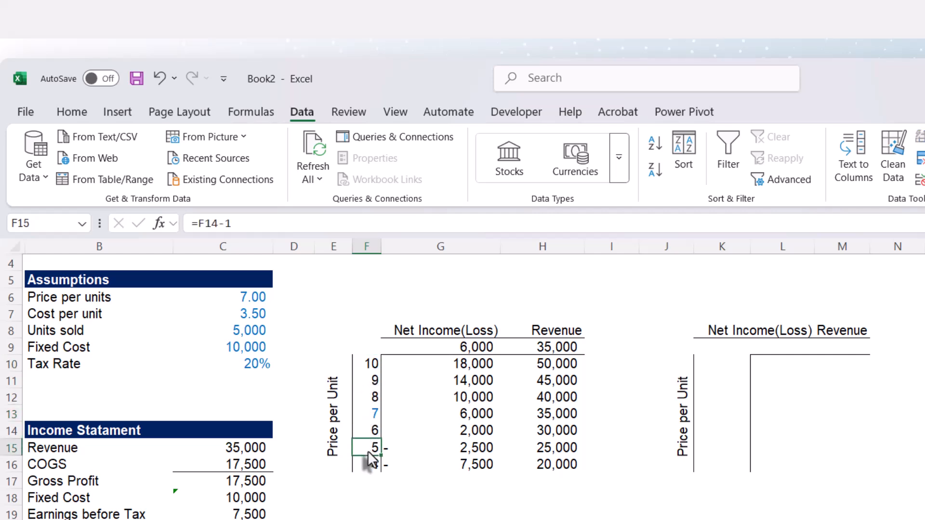
left_click_drag(373, 367, 374, 466)
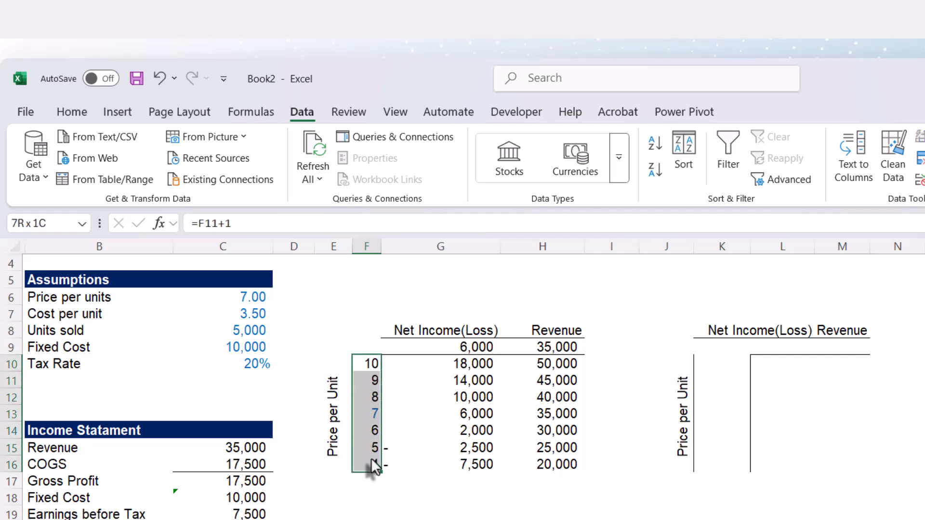
left_click(370, 416)
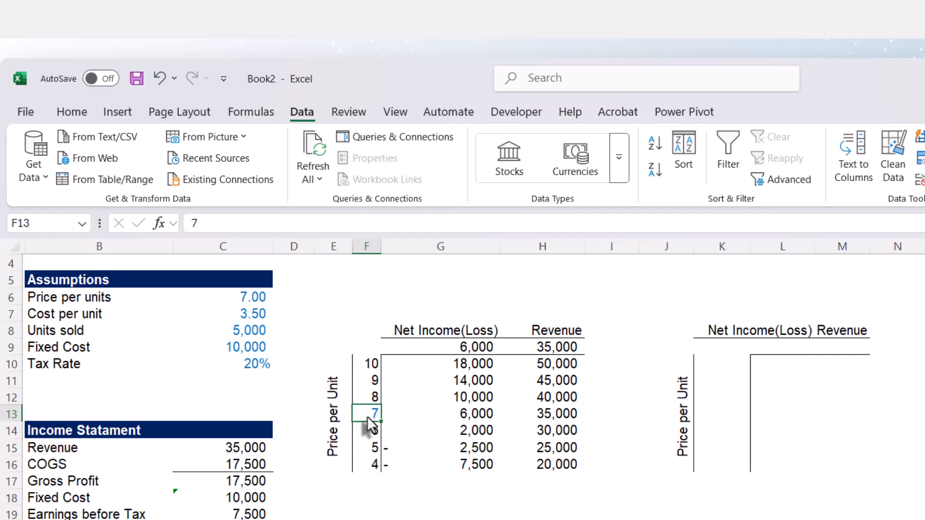
left_click(370, 397)
left_click(371, 381)
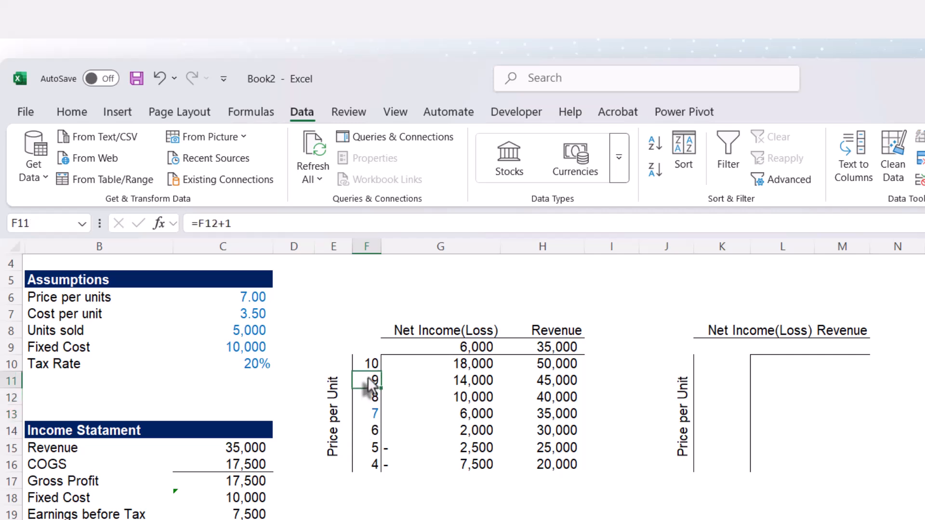
left_click(369, 369)
left_click(369, 427)
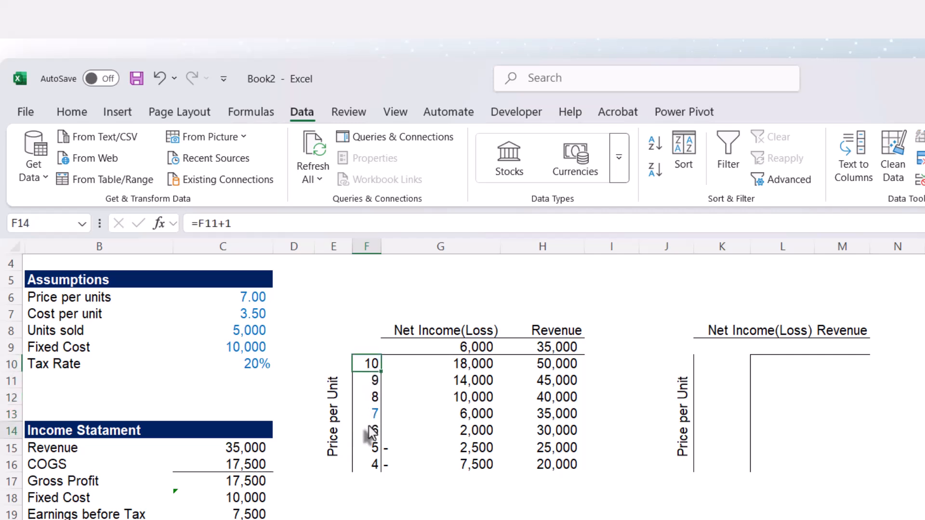
left_click(365, 466)
- Generate the second table's price scale from K10 down with =SEQUENCE(7,1,Price+3,-1)
left_click(708, 363)
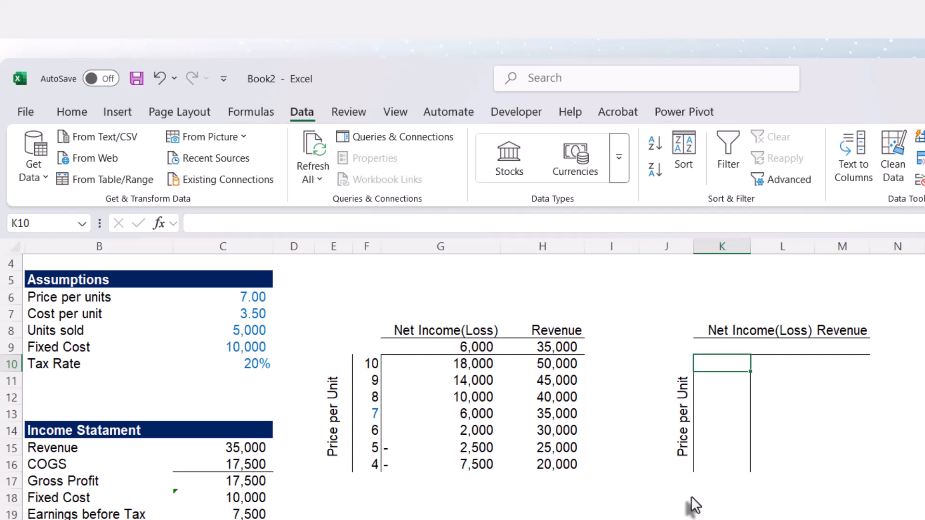
type("=")
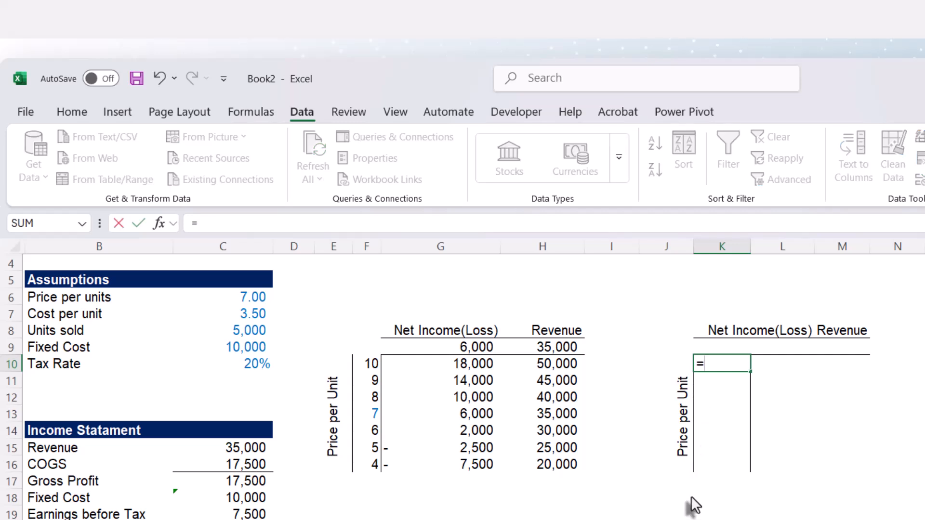
type("seq")
key("Tab")
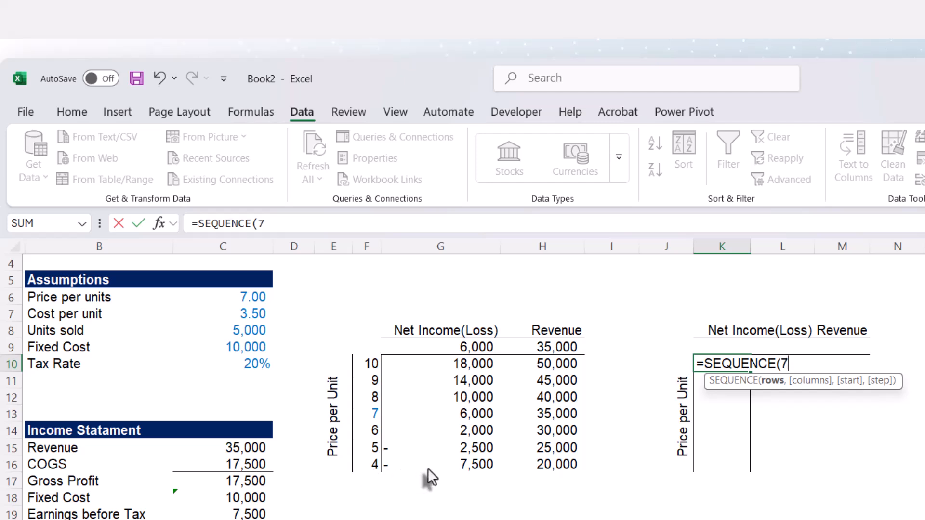
type(",")
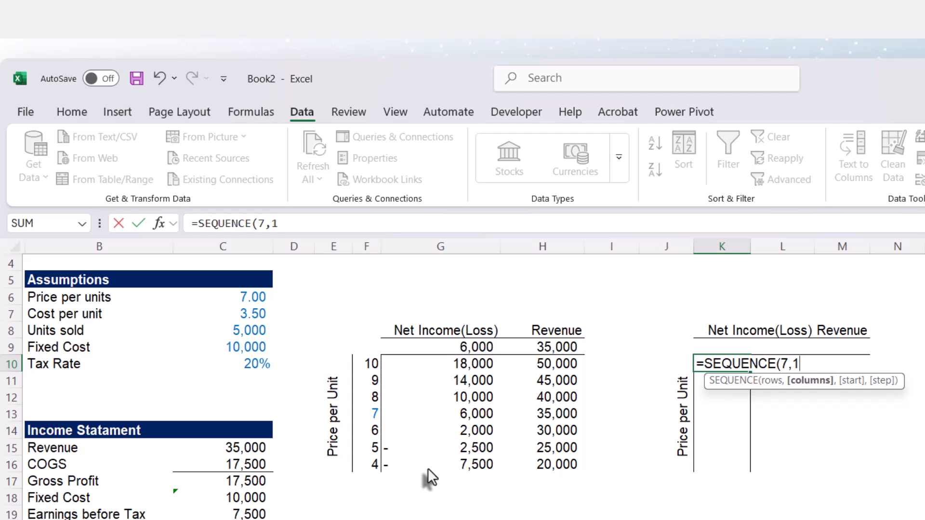
type("1,")
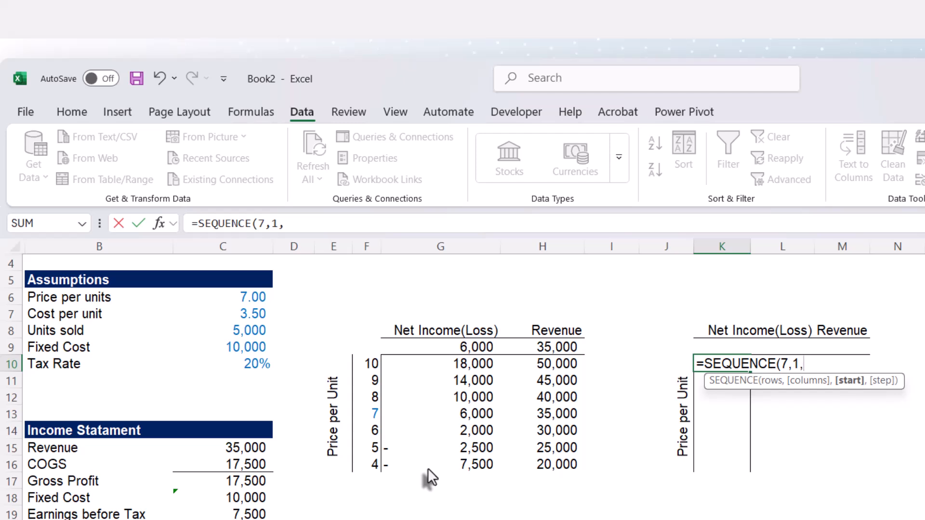
type("P")
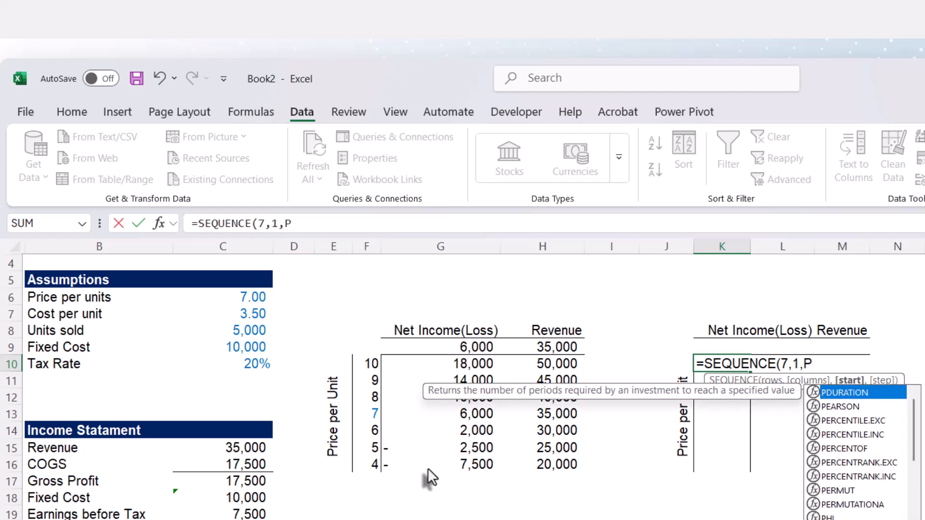
type("ric")
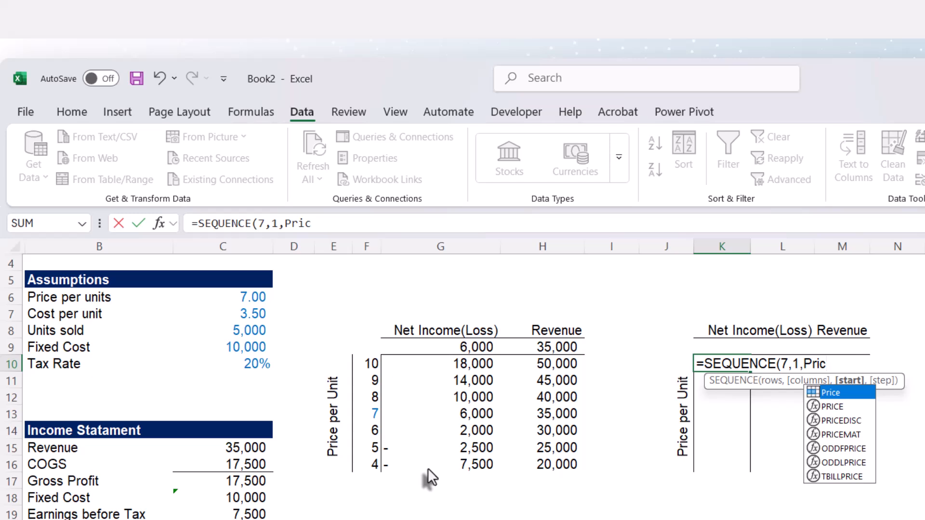
key("Tab")
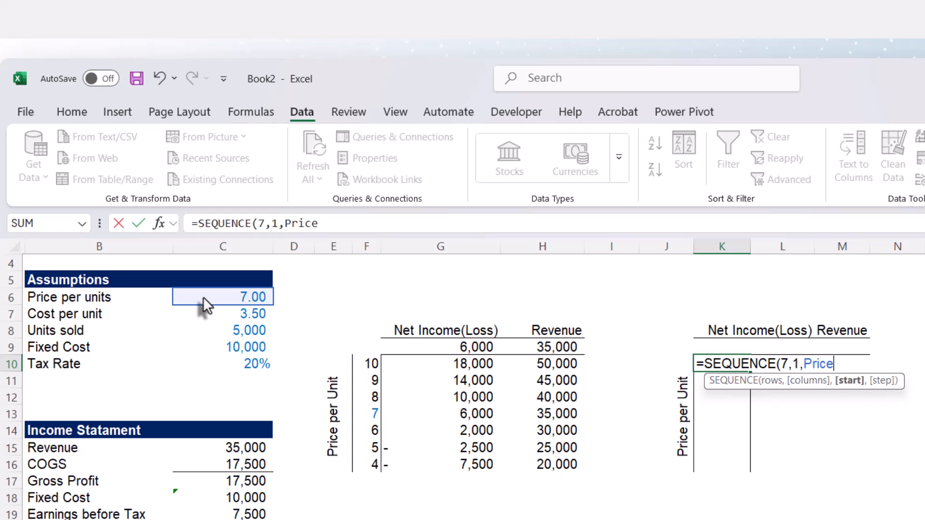
type("+3")
type(",")
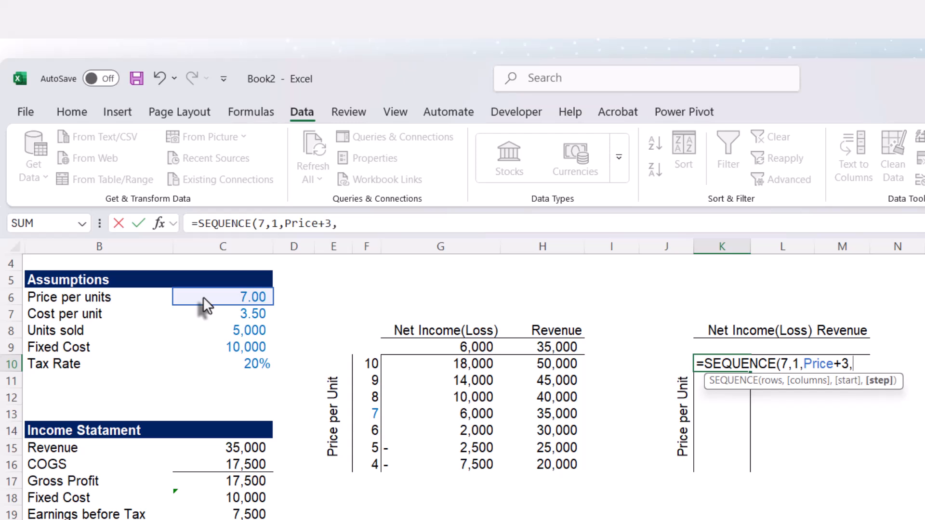
type("-1)")
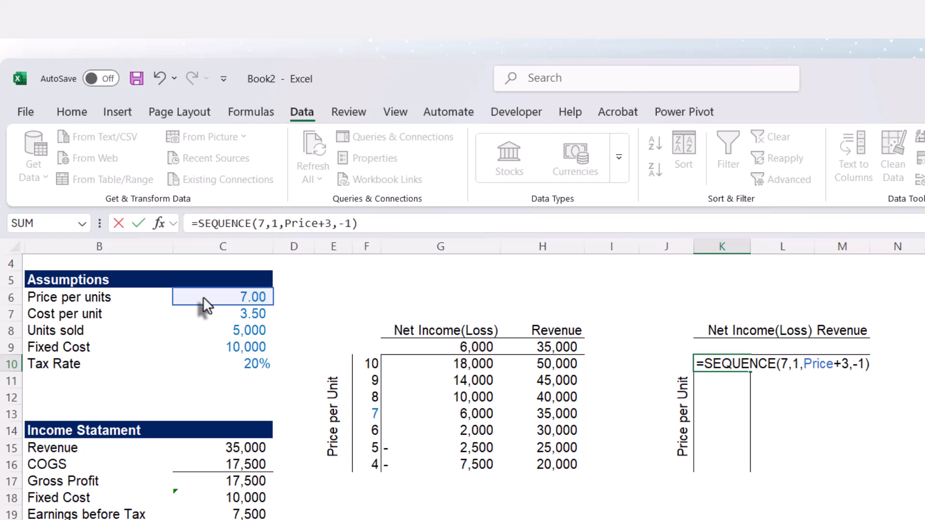
key("Return")
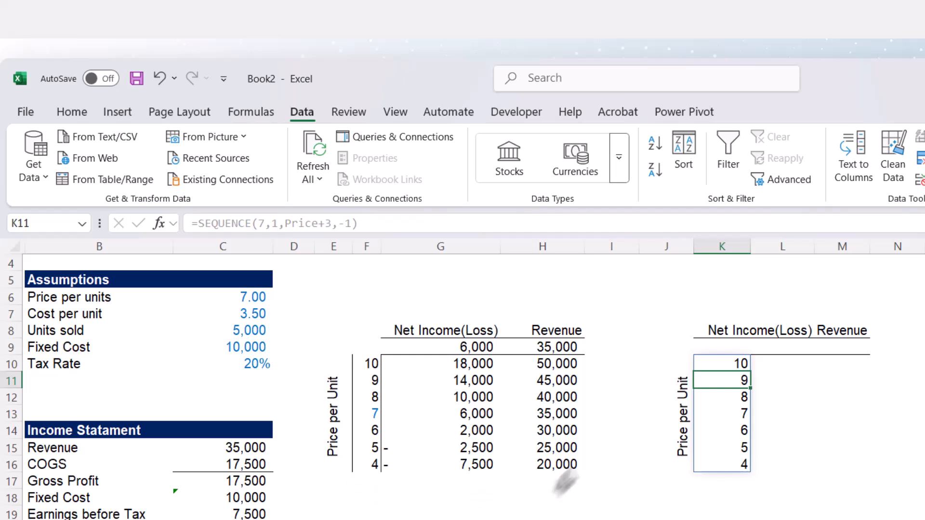
- Review the SEQUENCE formula in K10 against the first table's price scale
left_click(720, 369)
double_click(719, 370)
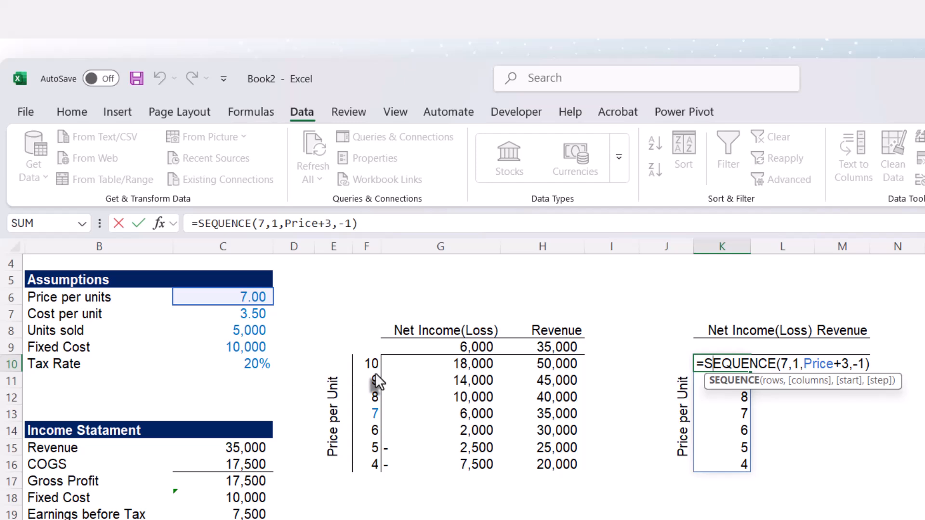
left_click(740, 362)
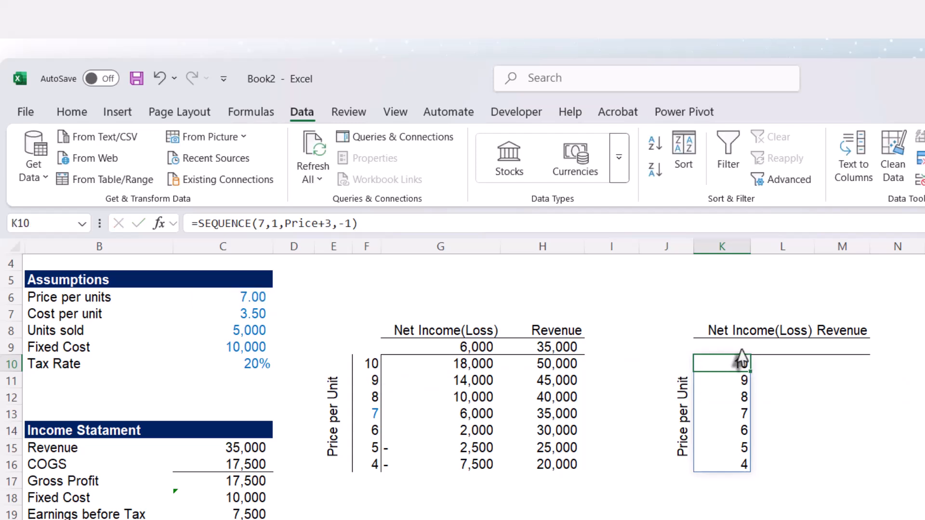
left_click(738, 349)
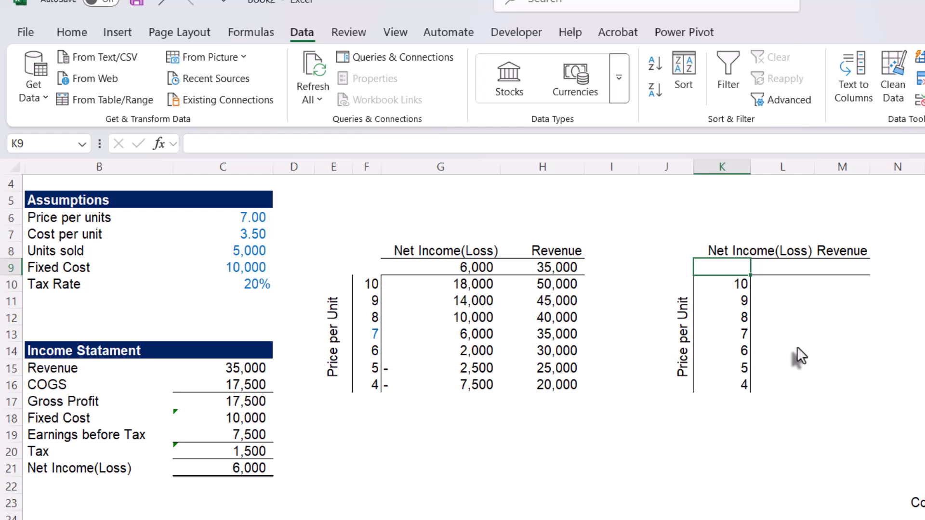
type("=")
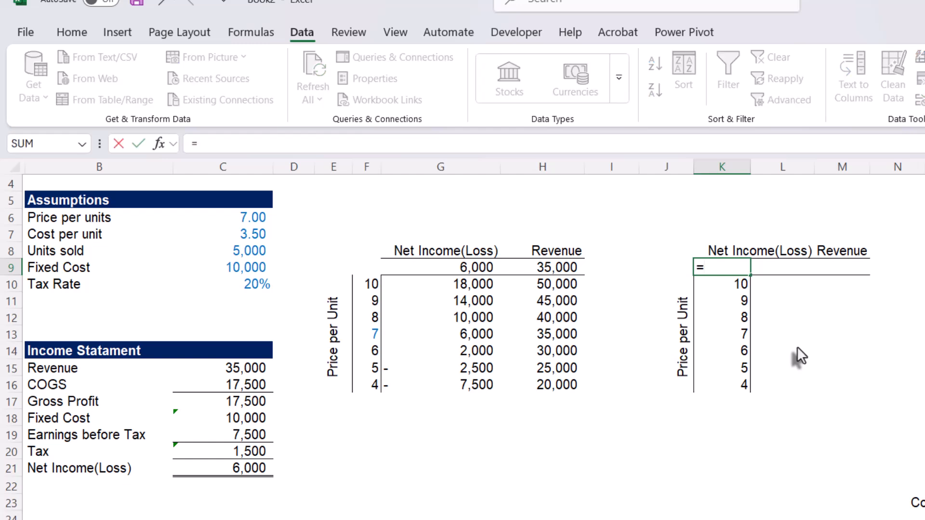
key("Escape")
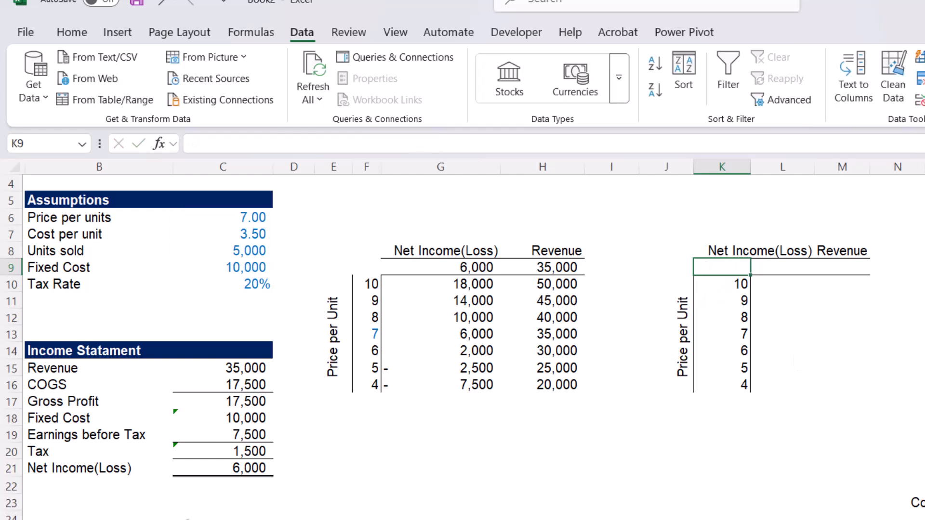
- Examine the income statement's Earnings before Tax formula in C19 and the Tax formula in C20
left_click(233, 440)
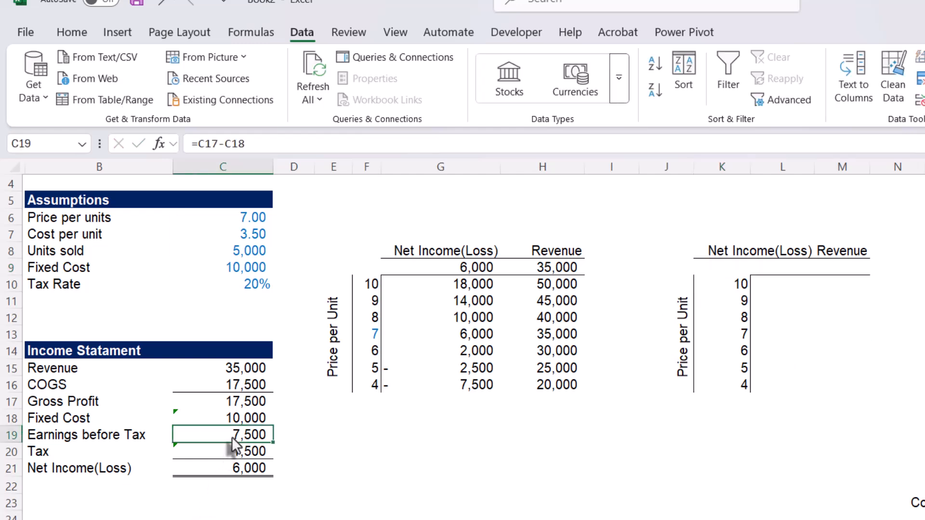
left_click(195, 451)
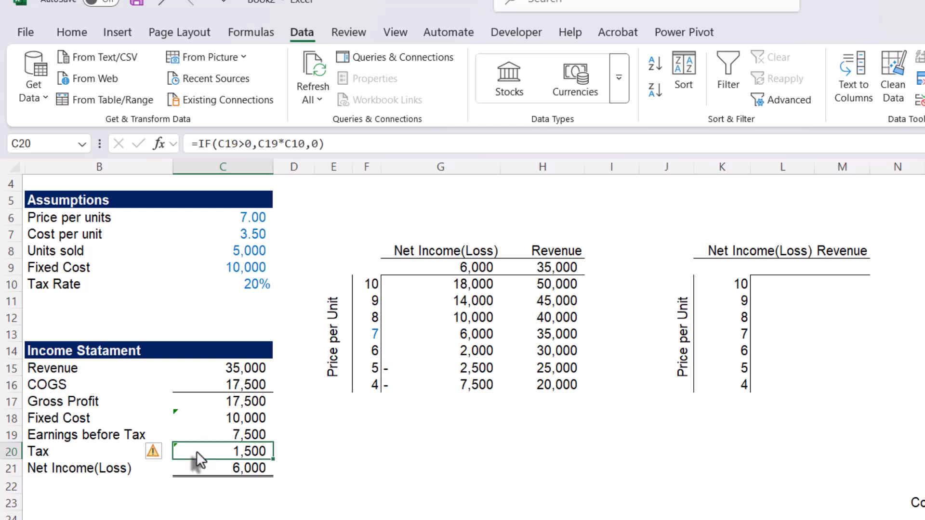
left_click(206, 436)
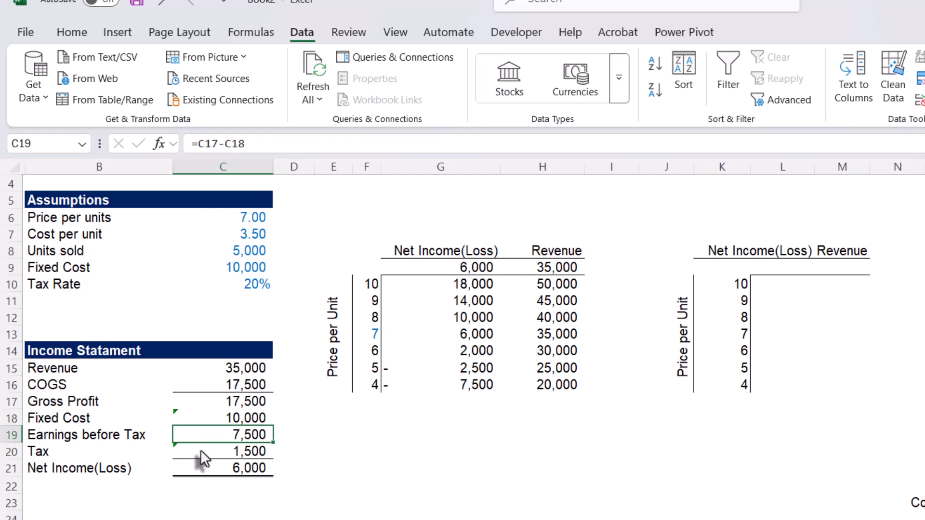
left_click(201, 451)
left_click(208, 436)
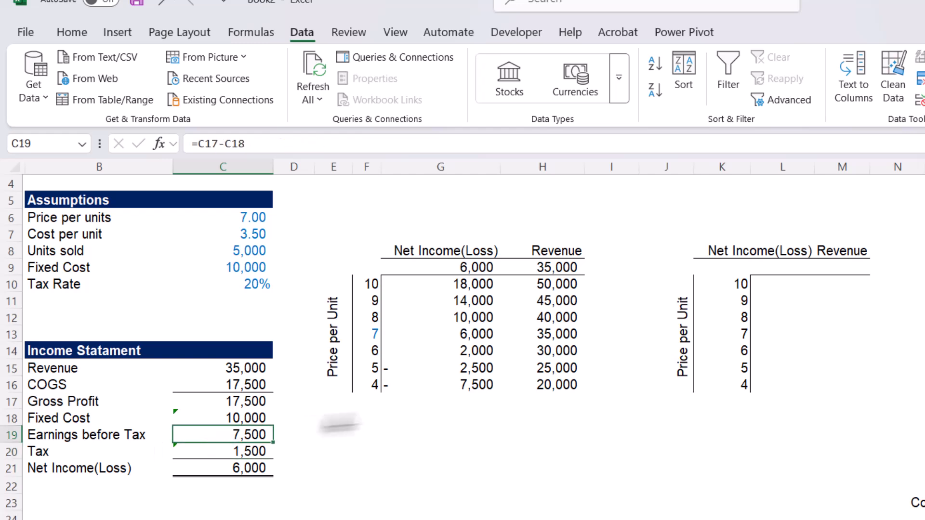
- Start an IF formula in K9 whose logical test begins with the contribution per unit, (Price-Cost)
left_click(724, 270)
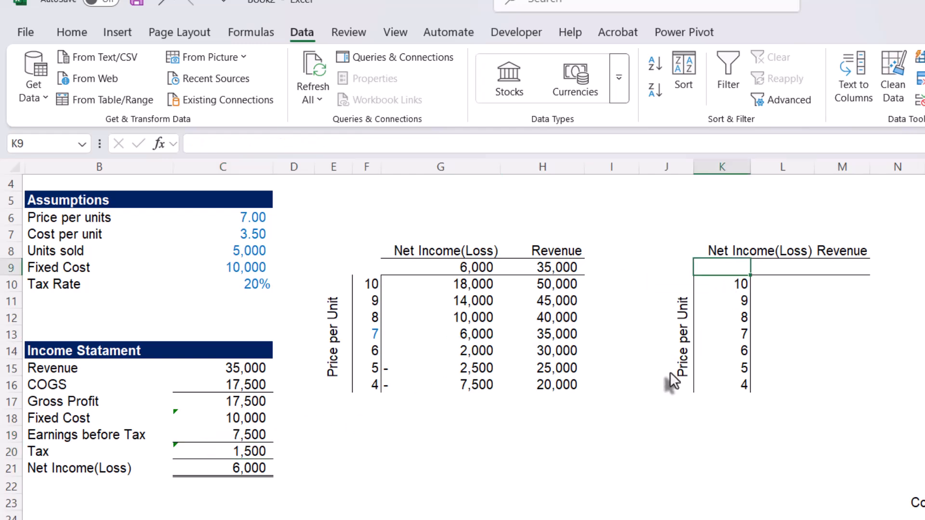
type("=")
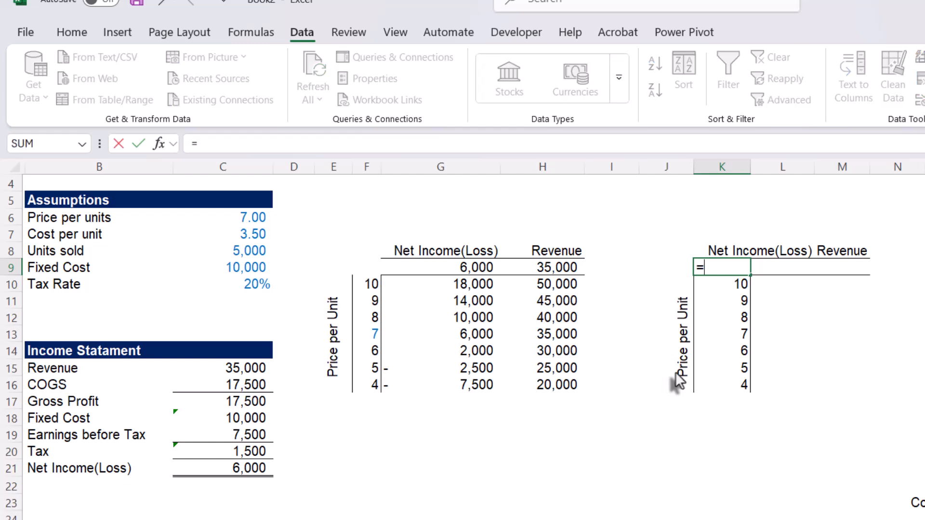
type("if")
key("Tab")
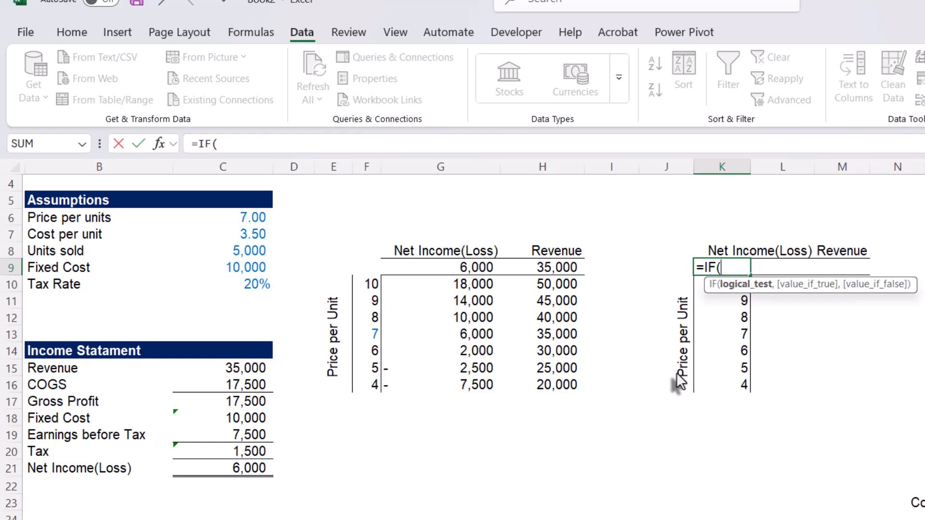
type("(pric")
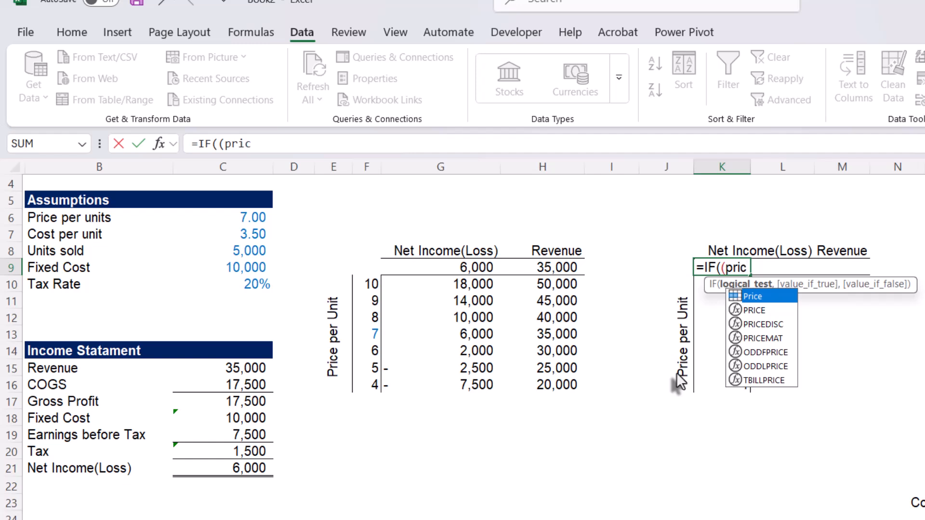
key("Tab")
type("-")
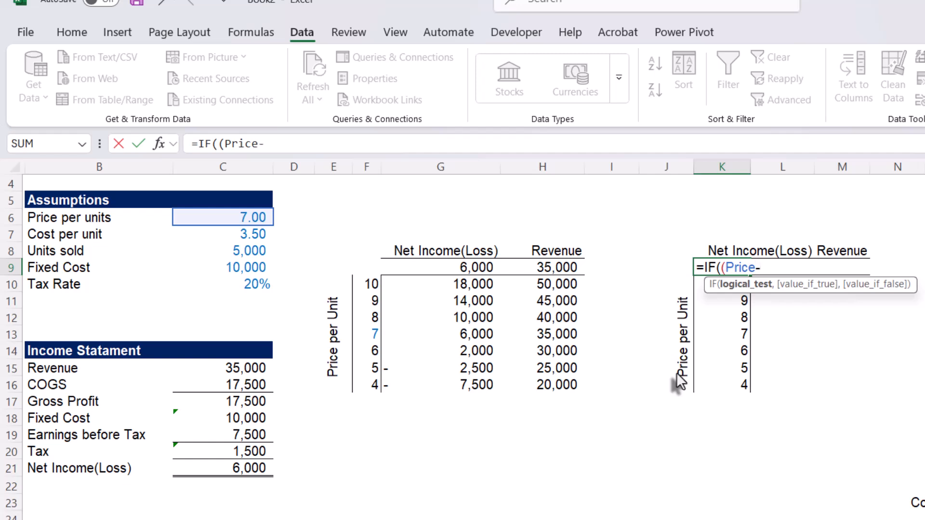
type("cos")
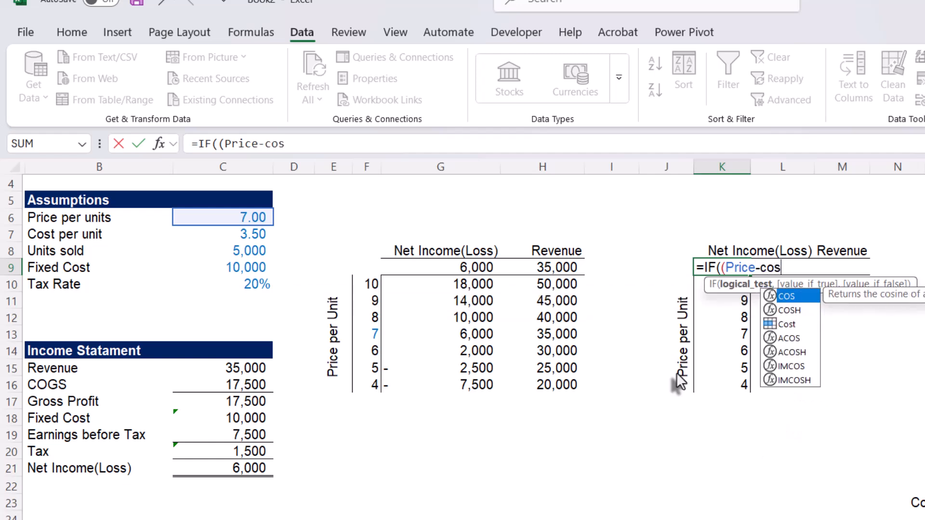
key("Down")
key("Down")
key("Tab")
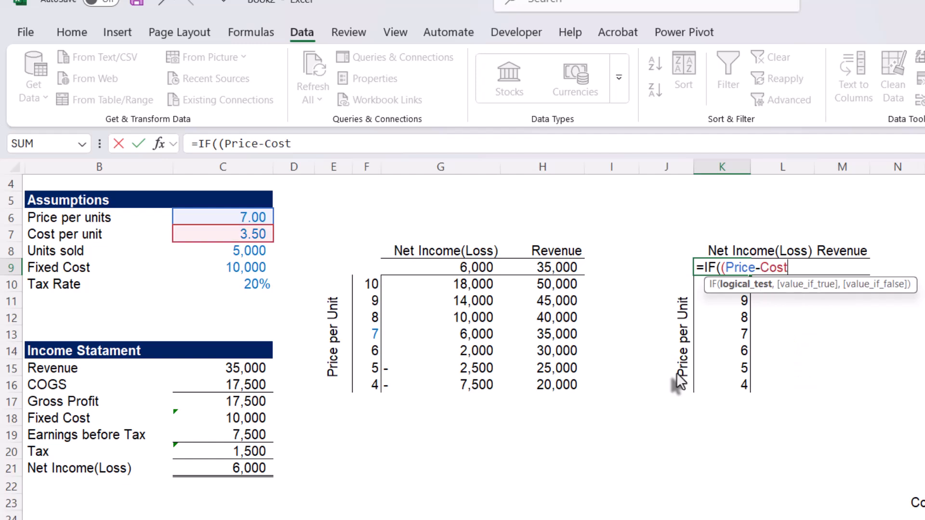
- Extend the logical test in K9 with *Units-FC to express earnings before tax
type(")*un")
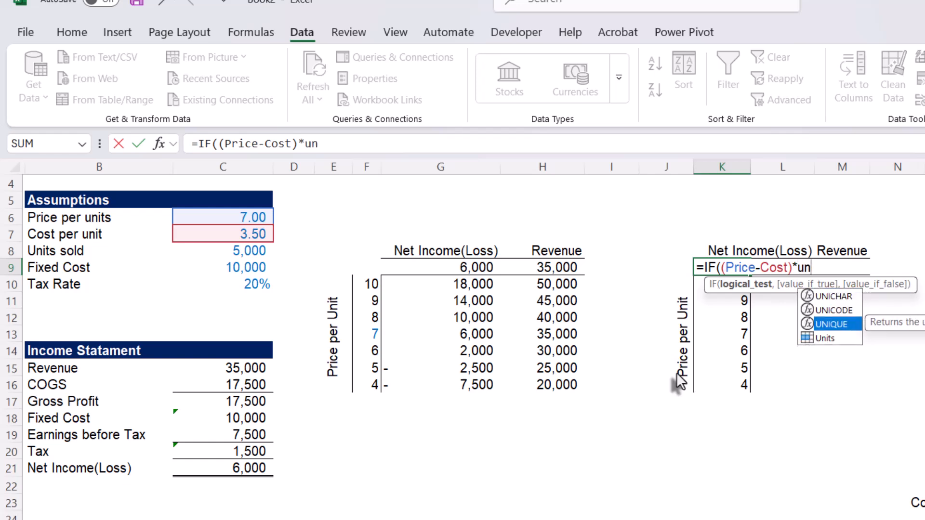
key("Down")
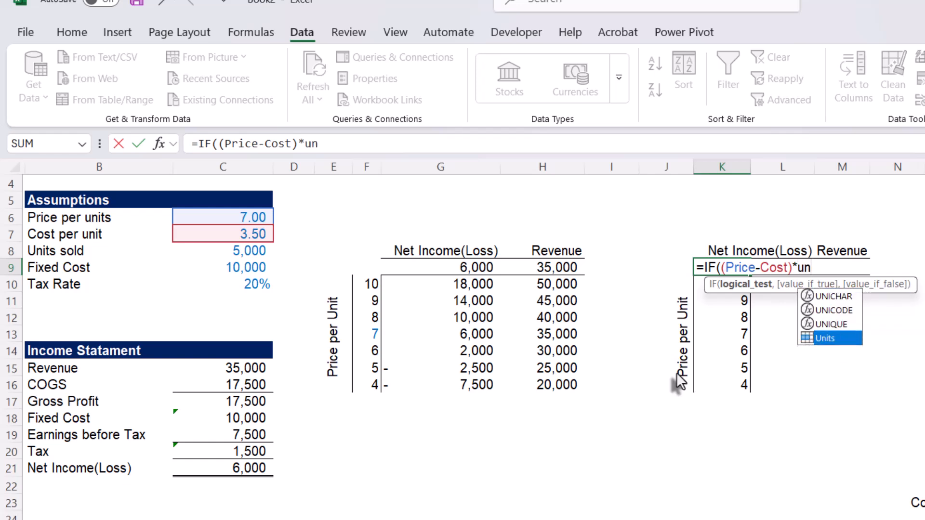
key("Tab")
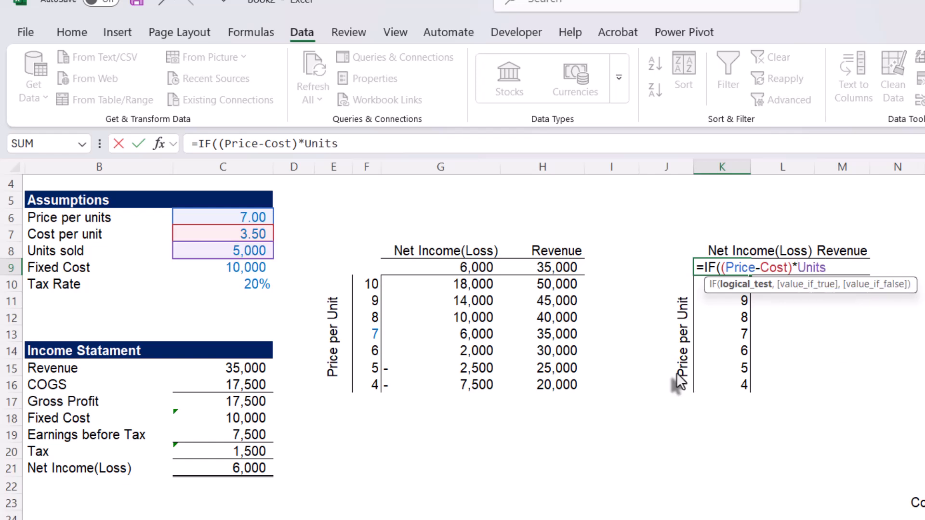
type("-F")
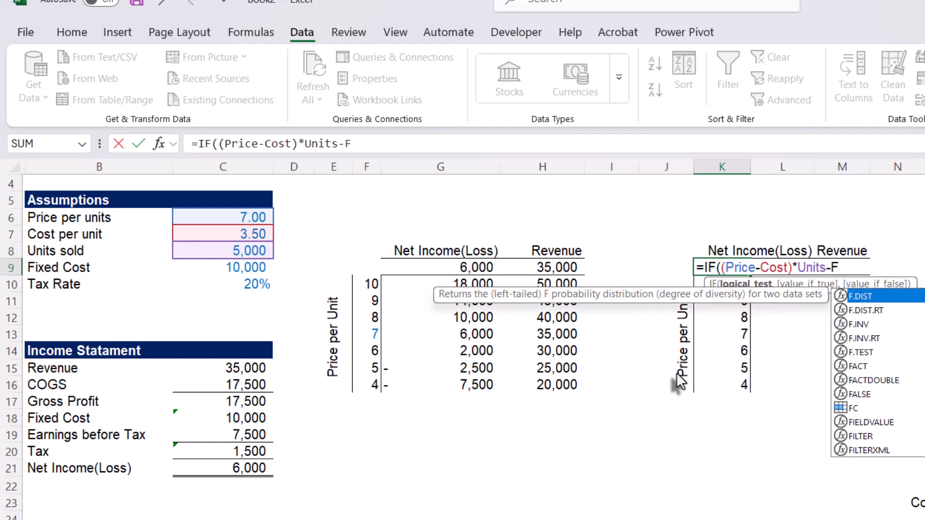
type("C")
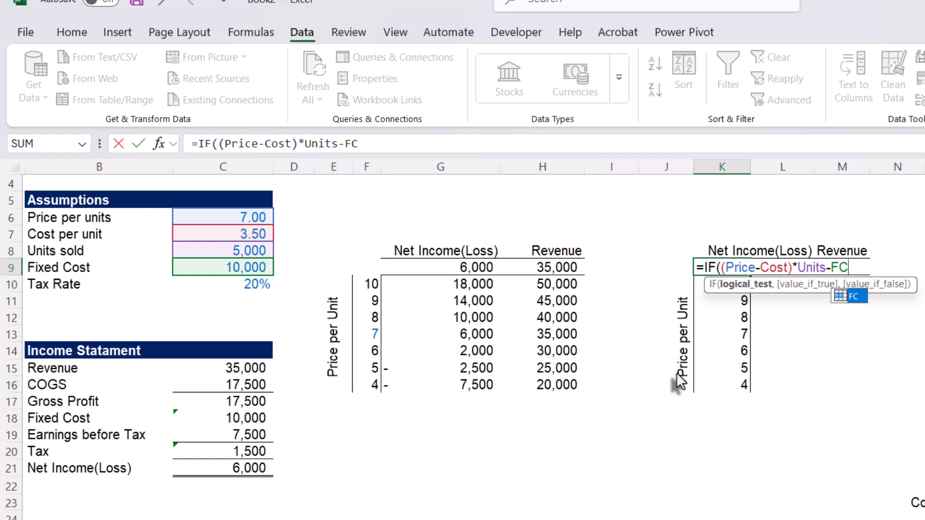
key("Tab")
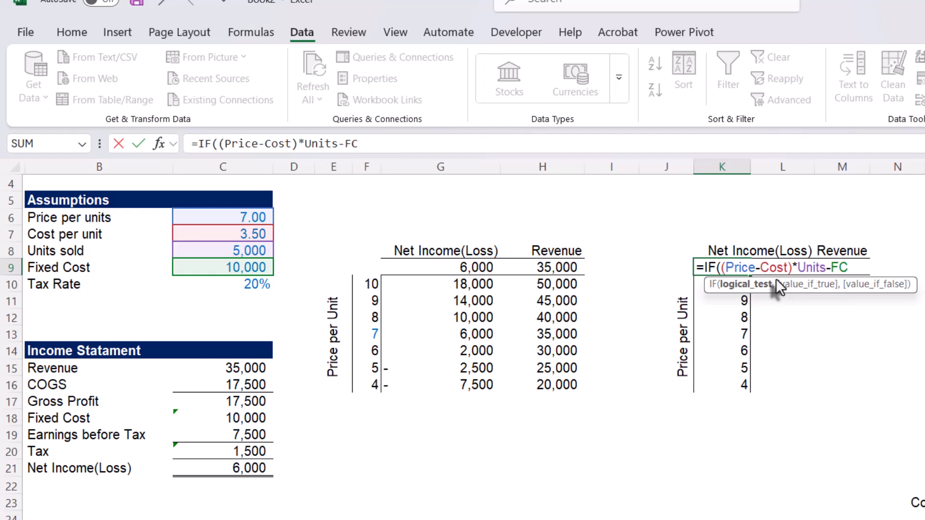
- Enclose the earnings expression in K9 in outer parentheses and complete the logical test as ((Price-Cost)*Units-FC)>0
left_click(717, 267)
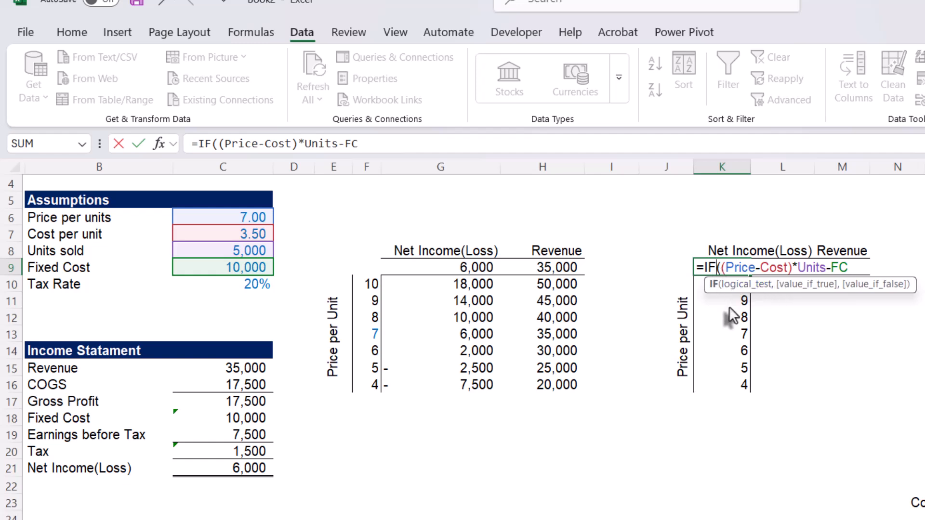
left_click(721, 267)
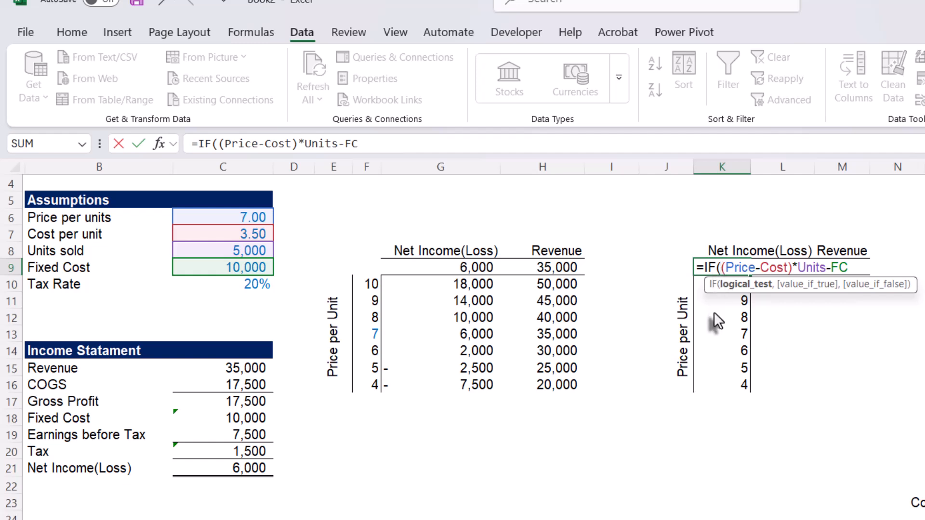
type("(")
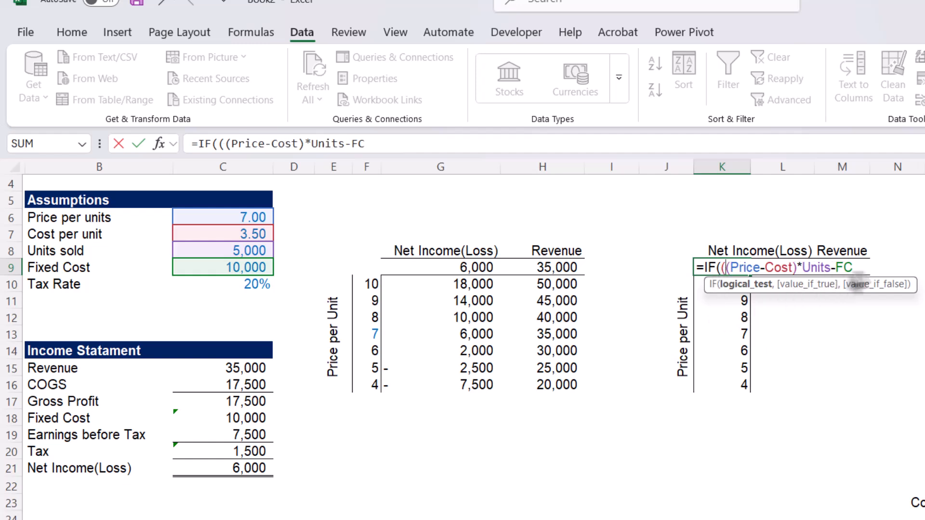
type(")>0,")
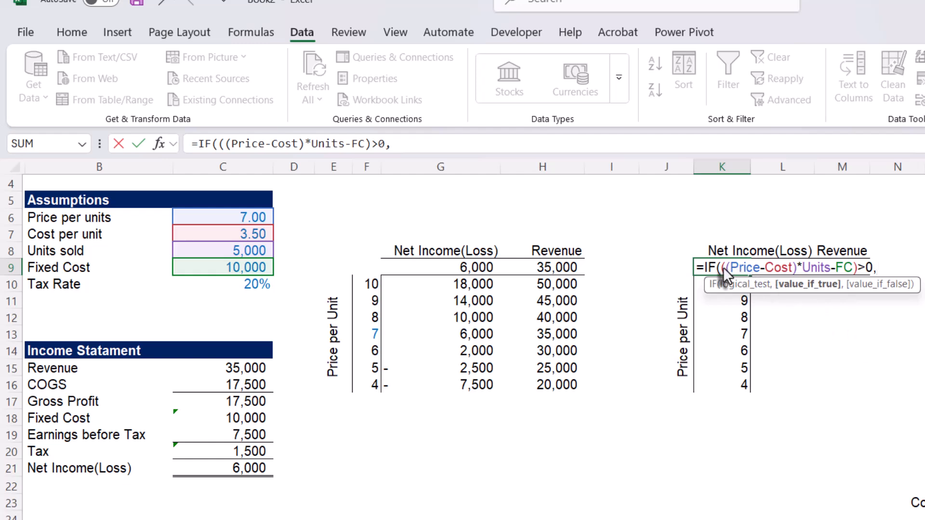
- Reuse the earnings expression from the logical test as the value if true in K9 and multiply it by (1-Tax)
left_click_drag(725, 270, 860, 266)
key("ctrl+c")
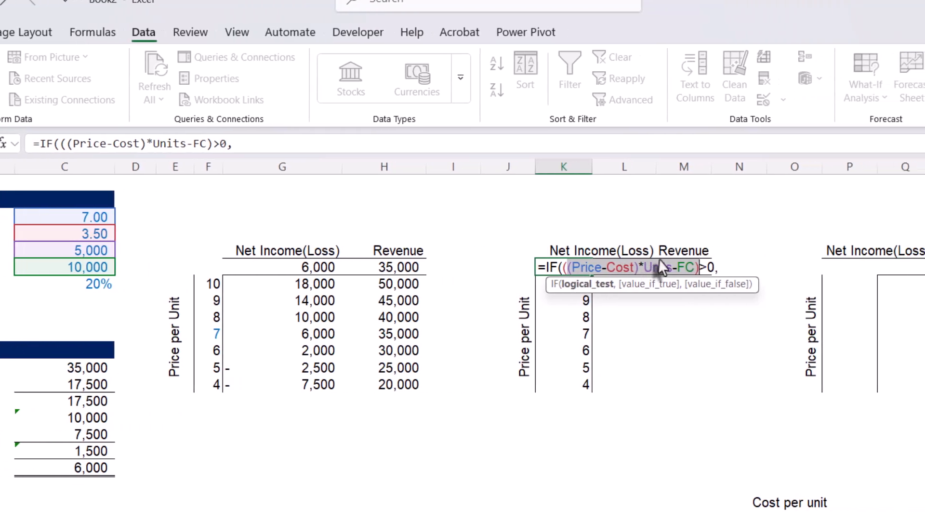
key("End")
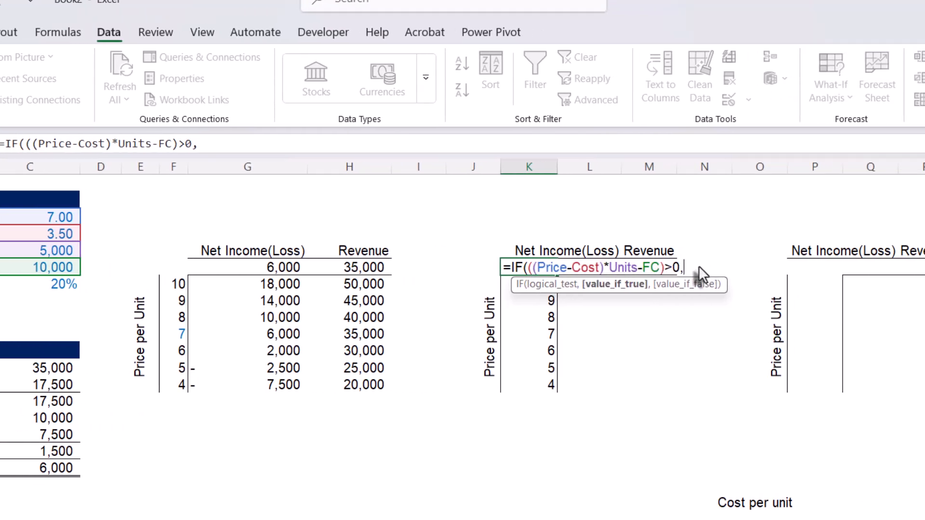
key("ctrl+v")
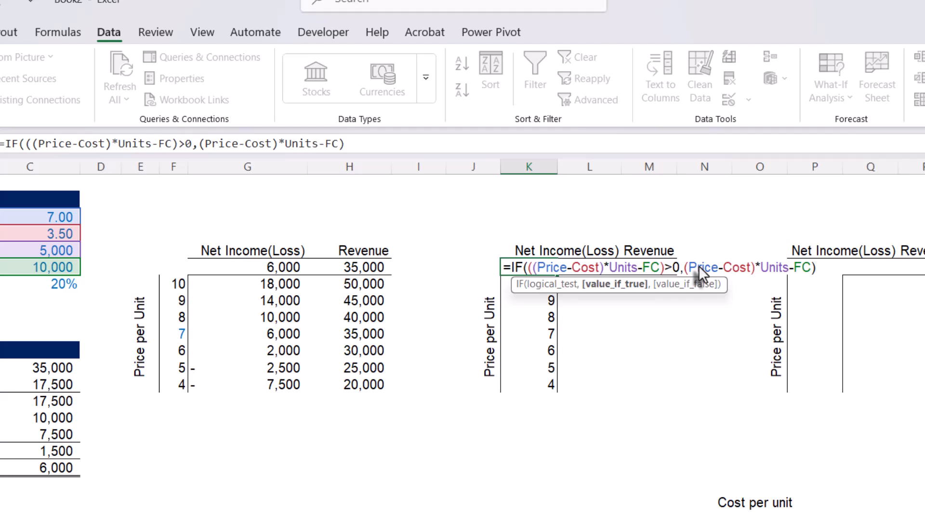
type("*")
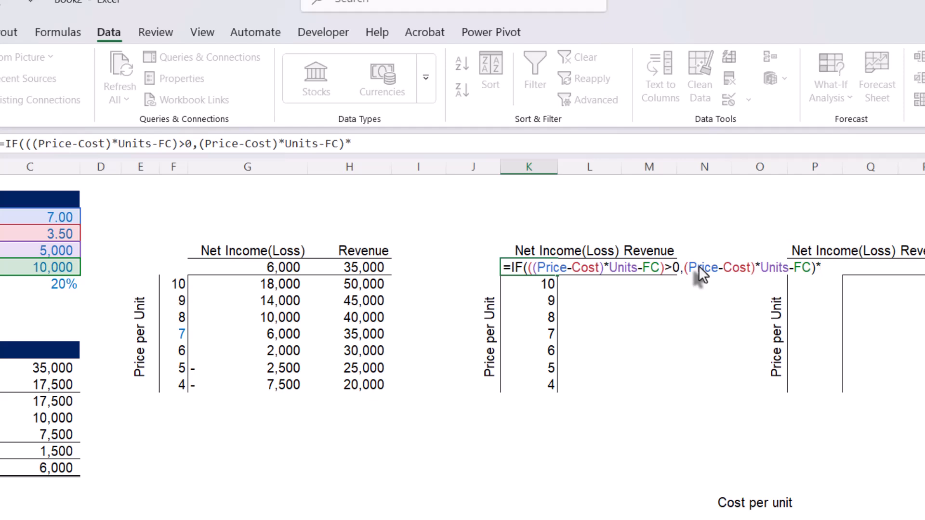
type("(1-ta")
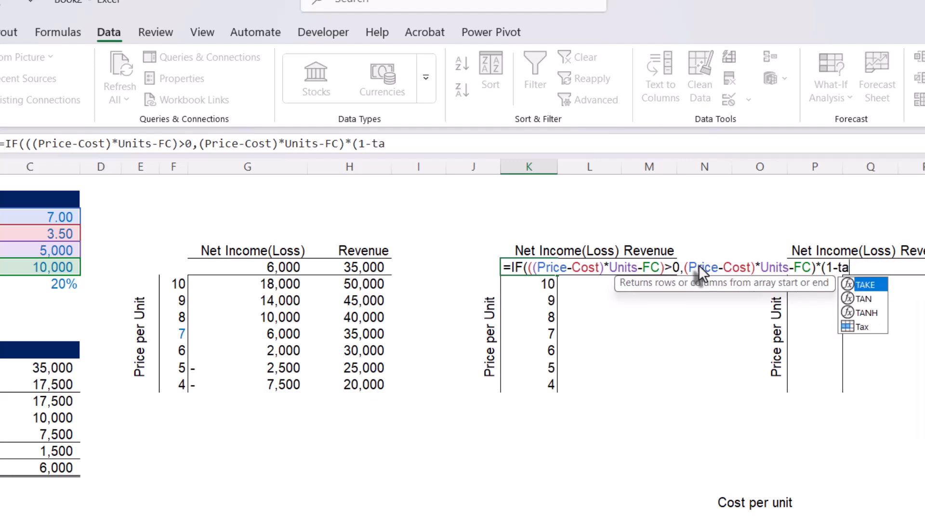
type("x")
key("Tab")
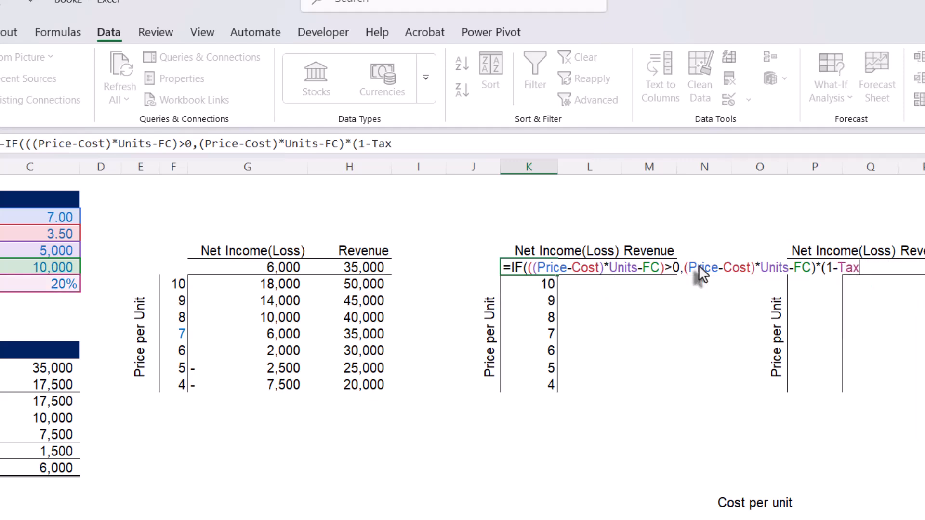
type(")")
type(",")
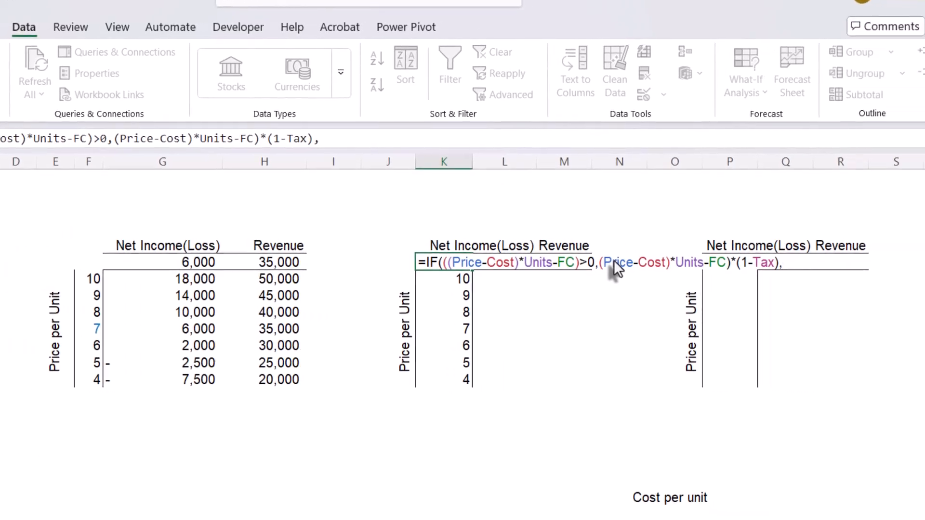
- Check the IF arguments in K9 and add the missing opening parenthesis so the value if true reads ((Price-Cost)*Units-FC)*(1-Tax)
left_click(394, 261)
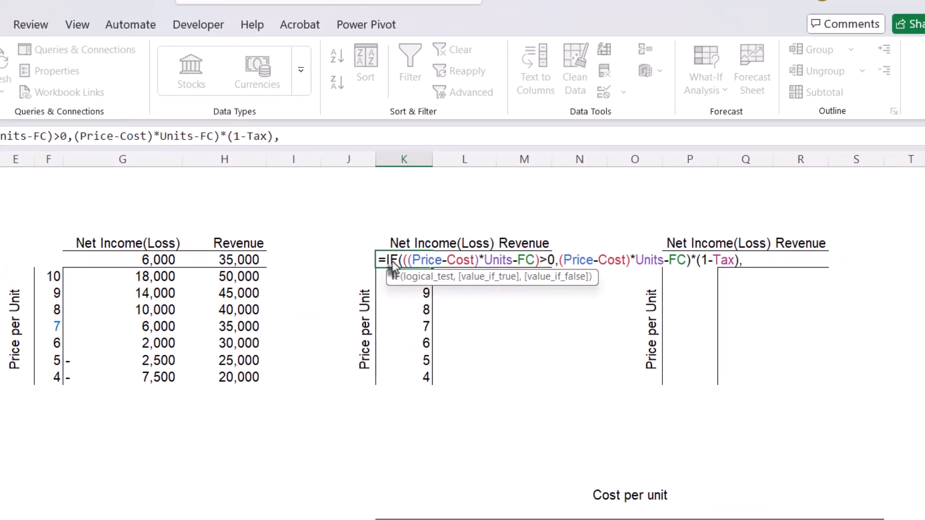
left_click(433, 280)
key("ctrl+c")
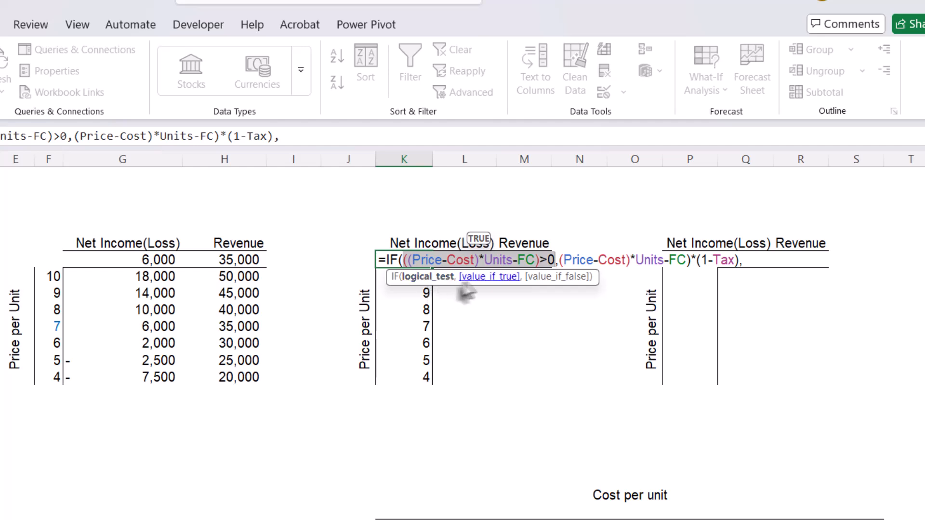
left_click(490, 279)
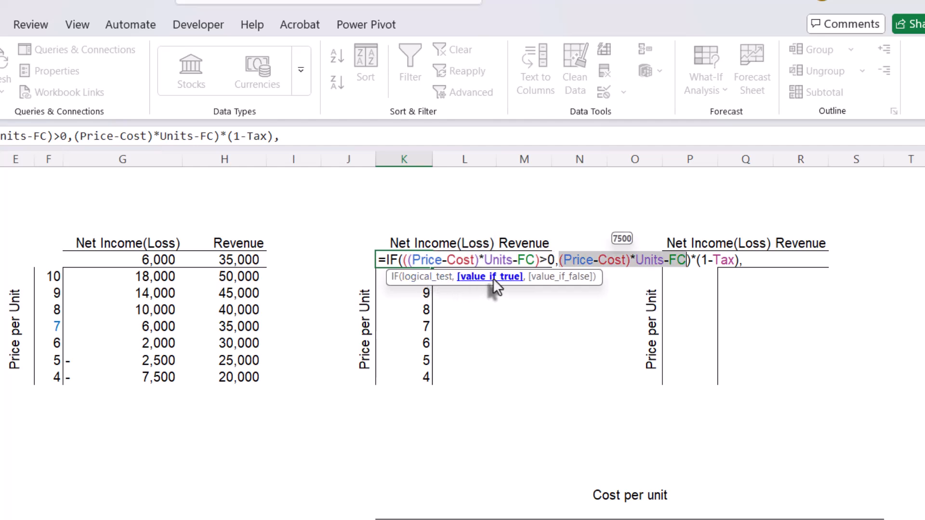
left_click(557, 258)
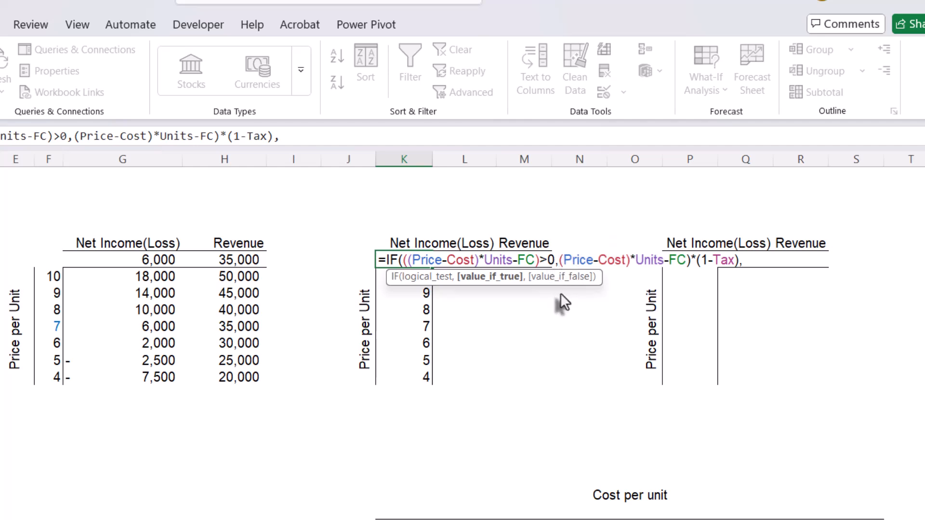
type("(")
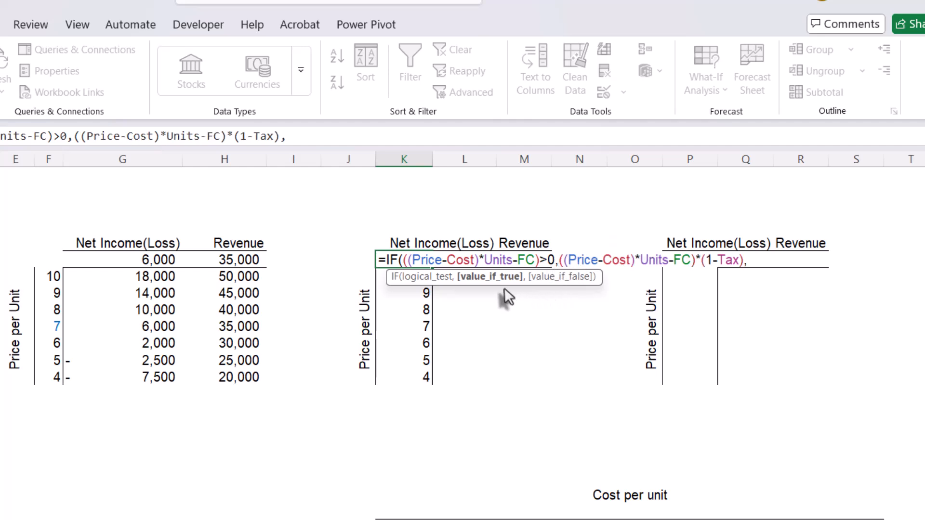
left_click(501, 285)
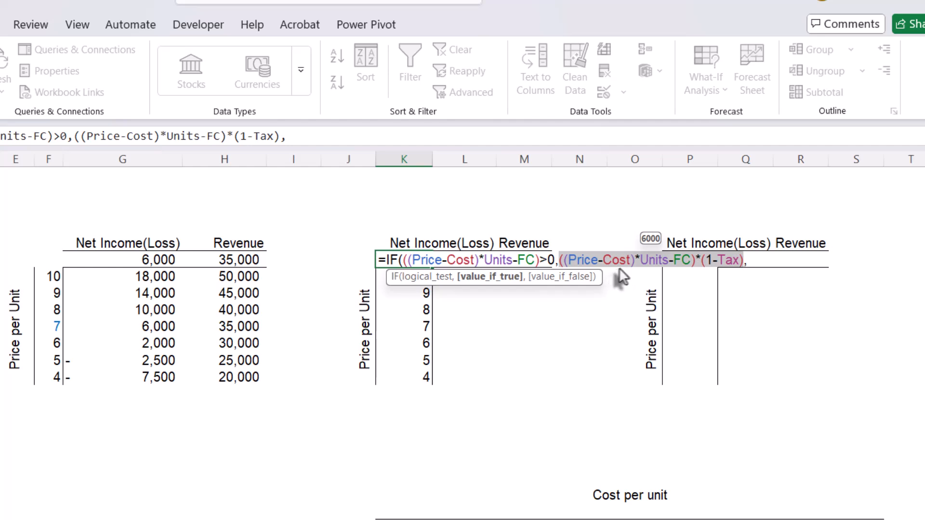
left_click(747, 264)
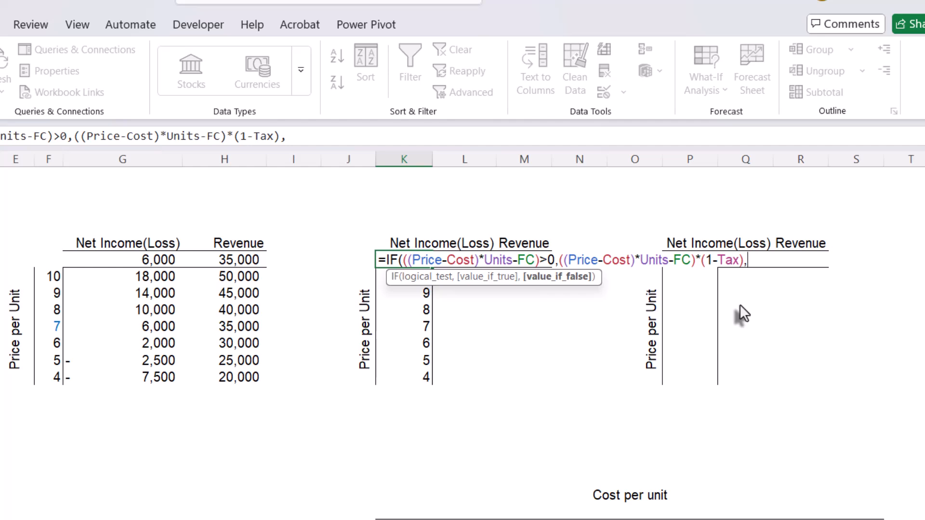
- Set the value if false in K9 to ((Price-Cost)*Units-FC) and complete the IF formula
key("ctrl+v")
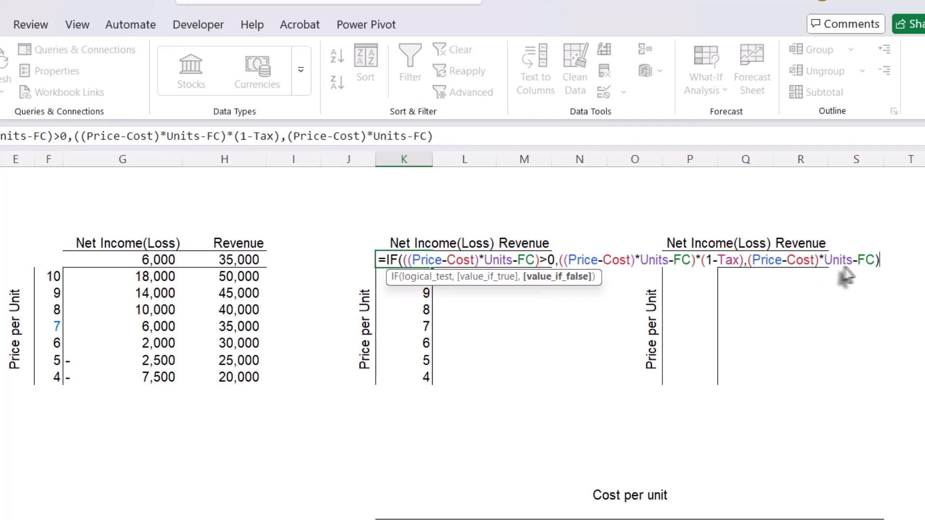
left_click(748, 262)
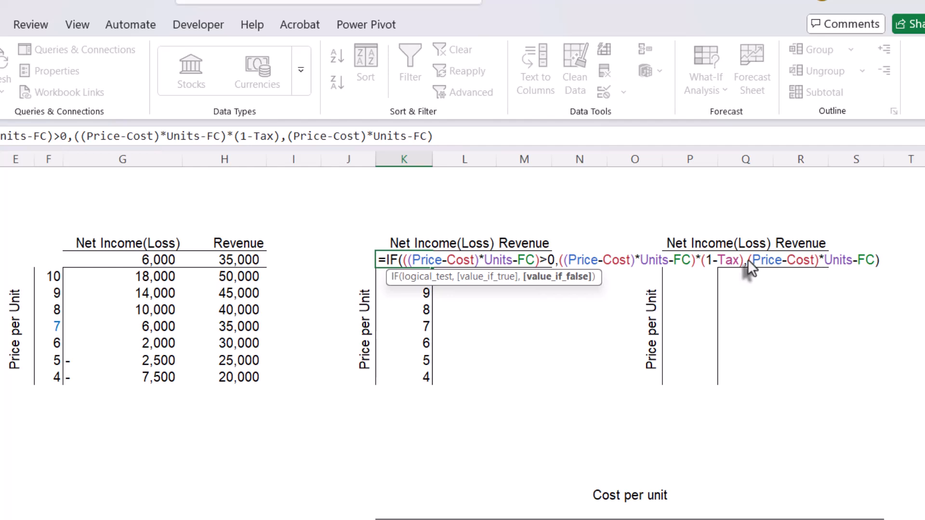
type("(")
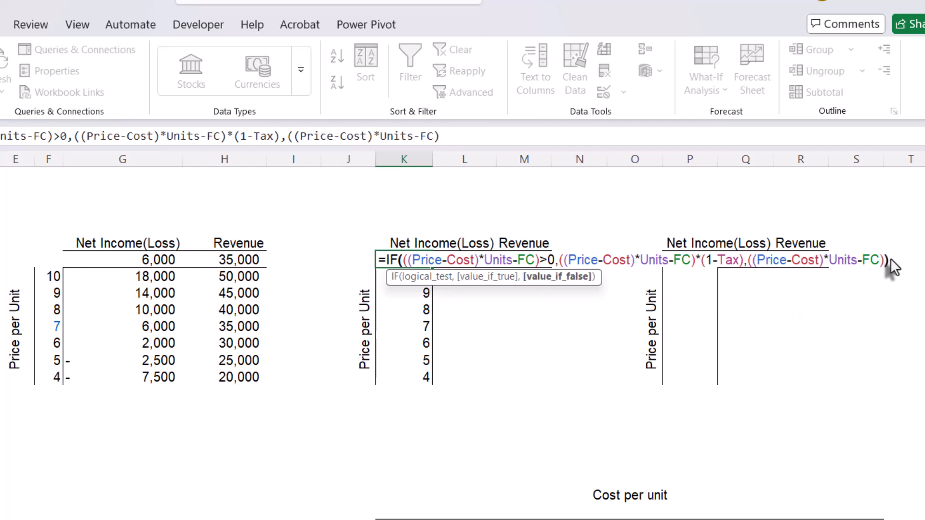
key("Return")
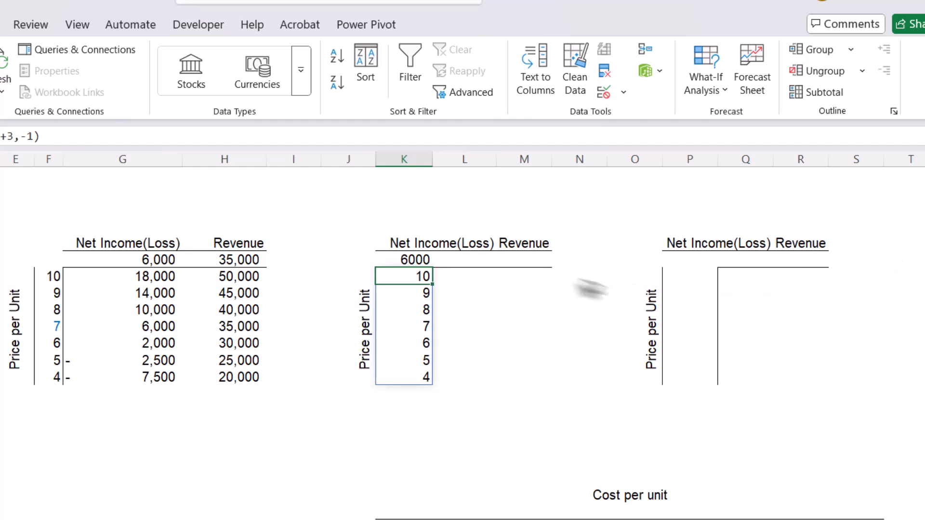
- Move the IF net income formula from K9 to L9, under the Net Income(Loss) heading, and review it there
left_click(414, 260)
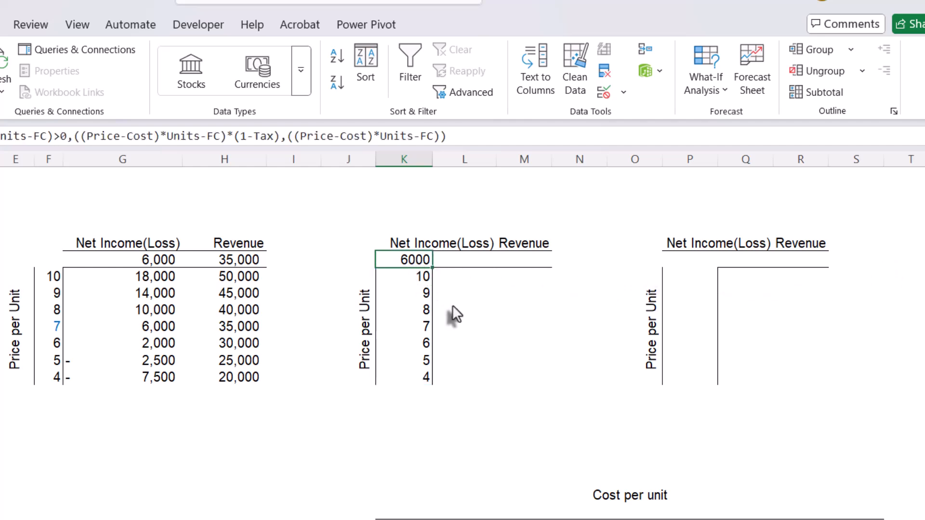
left_click(159, 263)
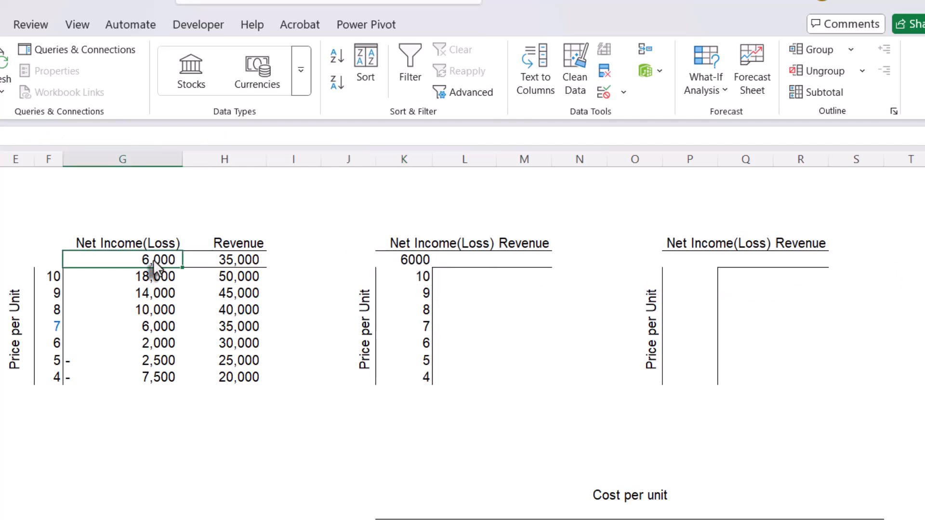
left_click(403, 263)
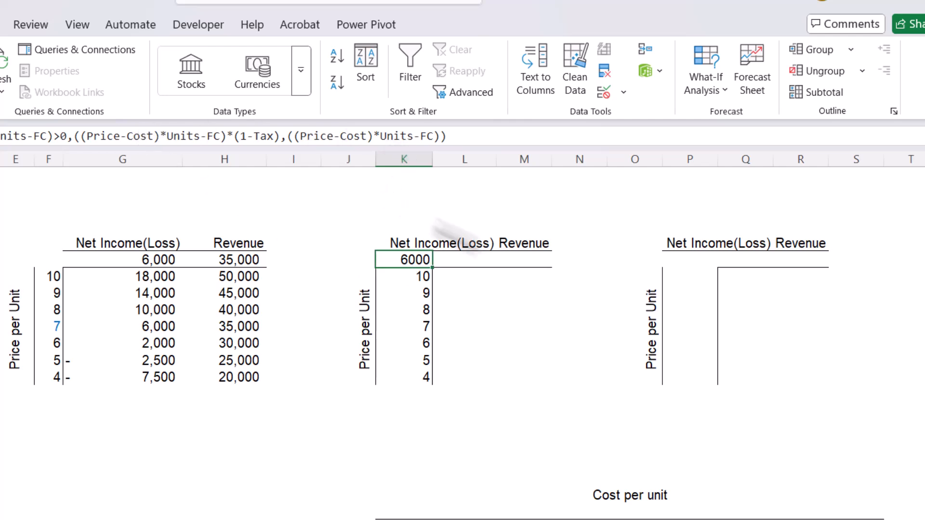
left_click(487, 264)
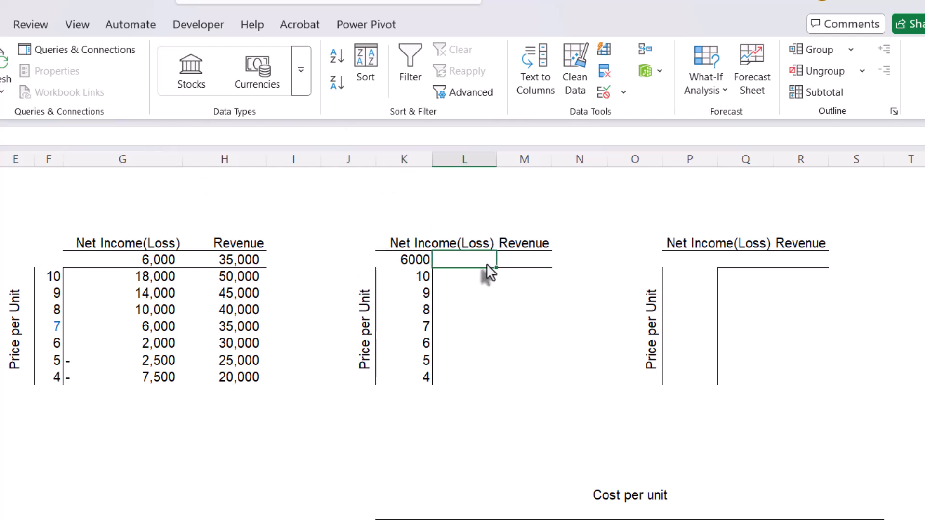
left_click(414, 262)
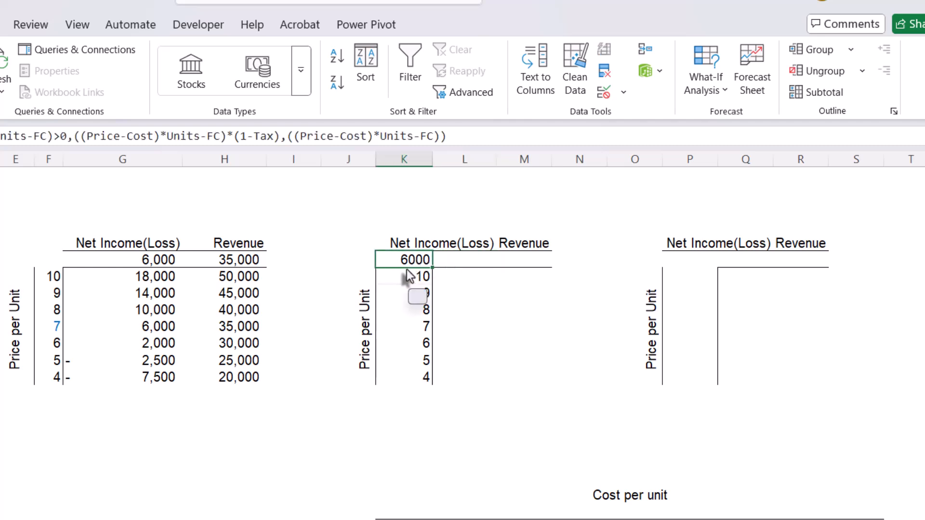
left_click_drag(403, 269, 460, 264)
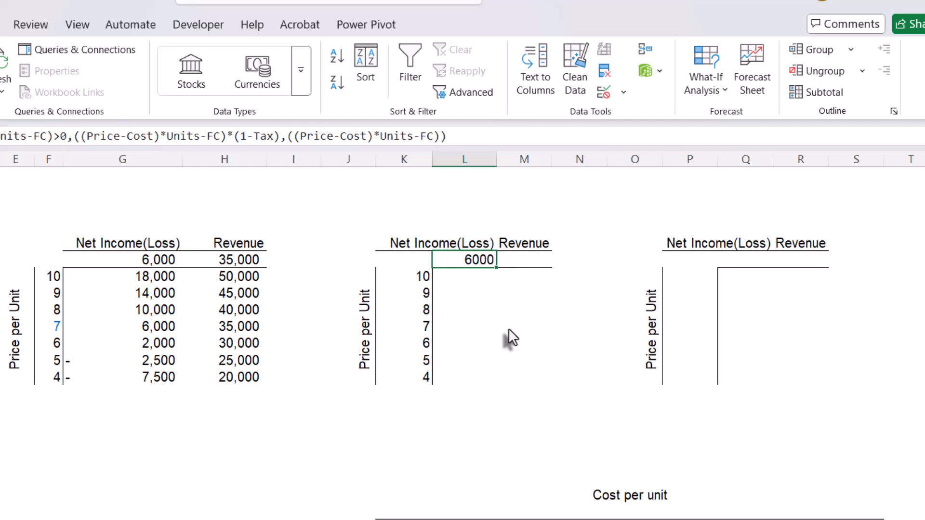
double_click(475, 262)
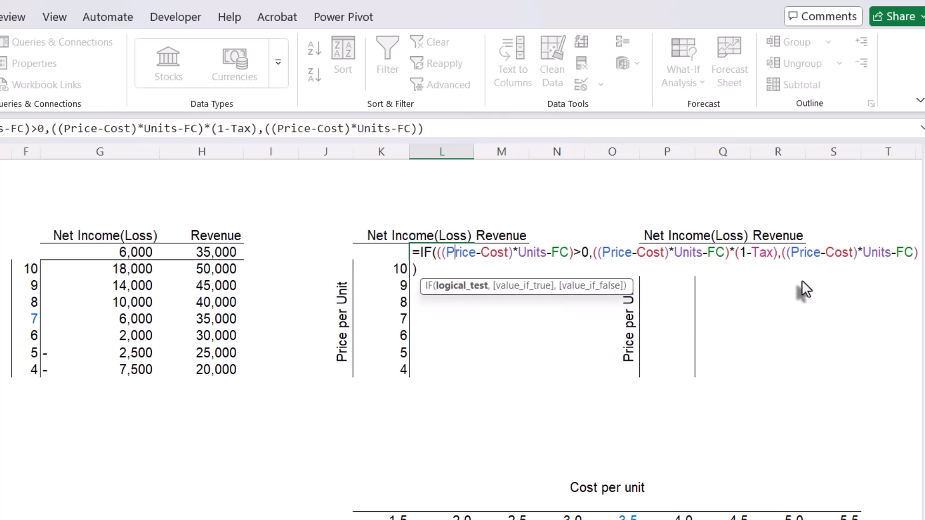
key("Return")
- Enter the formula =K10#*Units in M10 to calculate revenue for the whole spilled price scale
left_click(510, 275)
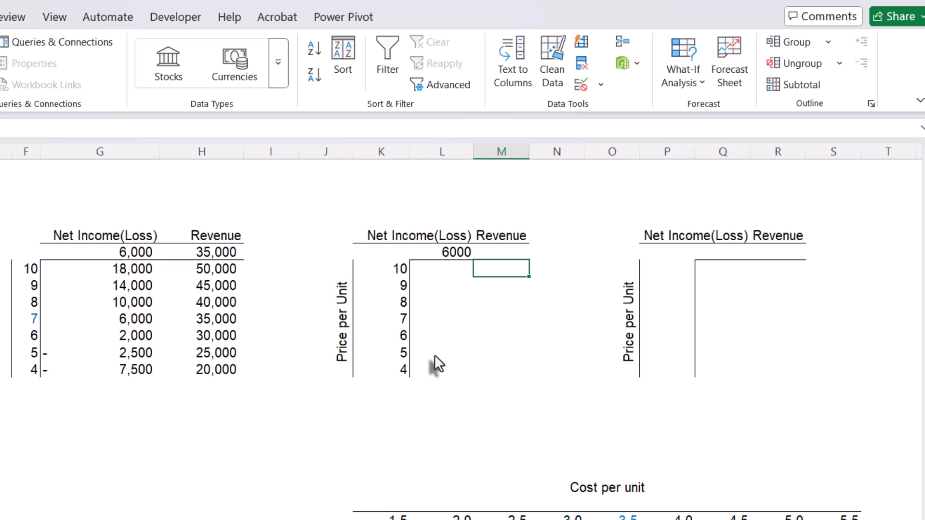
type("=")
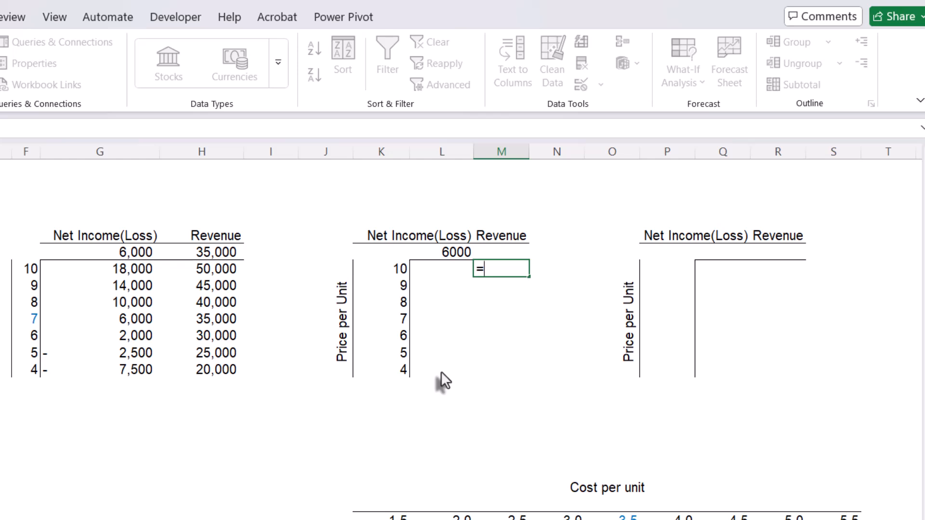
type("k10")
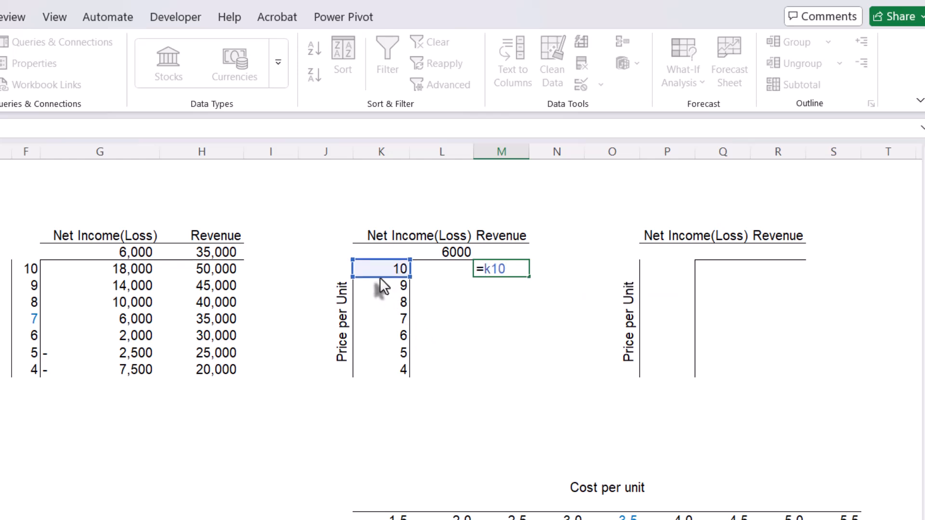
type("#*")
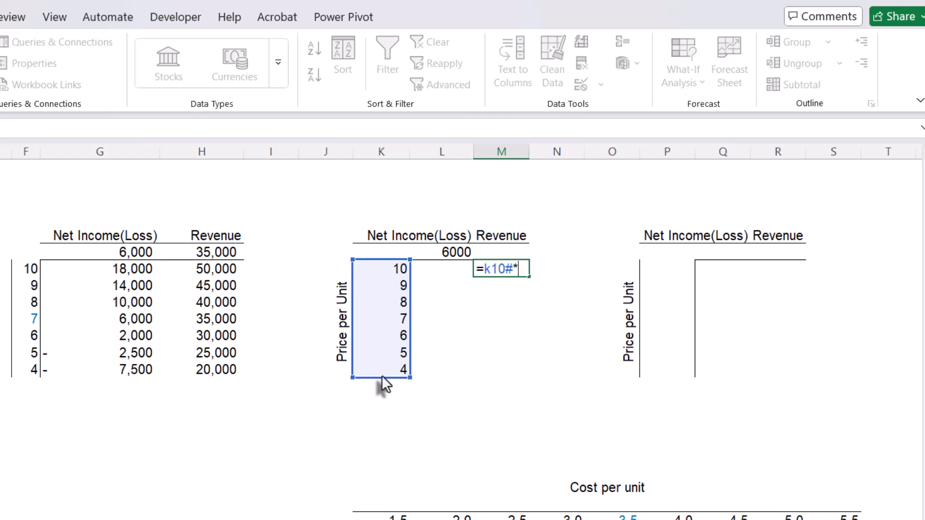
type("un")
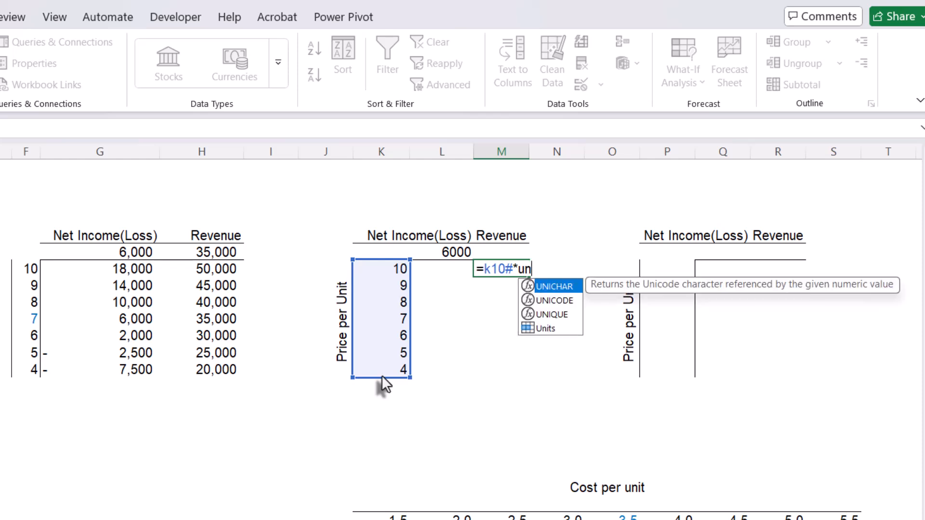
key("Down")
key("Down")
key("Down")
key("Tab")
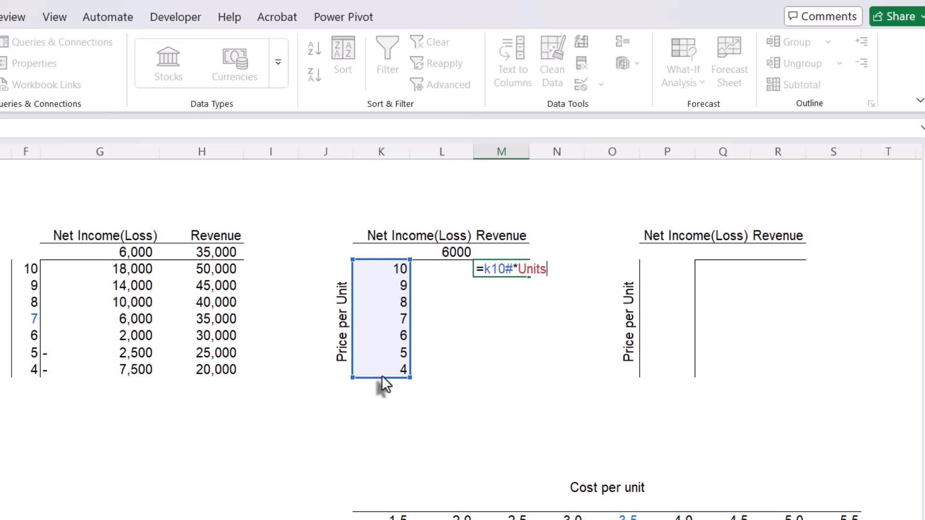
key("ctrl+Return")
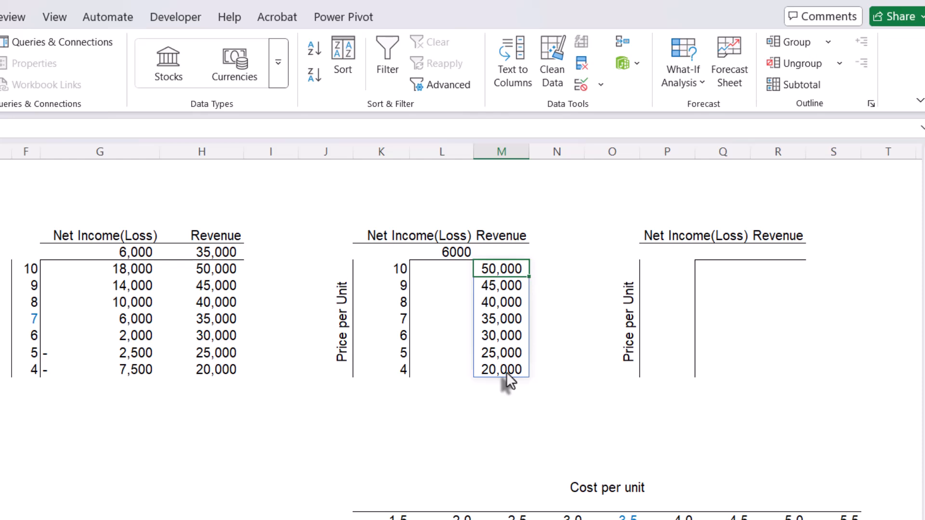
- Compare the spilled revenue with H10:H16 in the first table and review the formulas in L9 and M10
left_click_drag(223, 276, 204, 371)
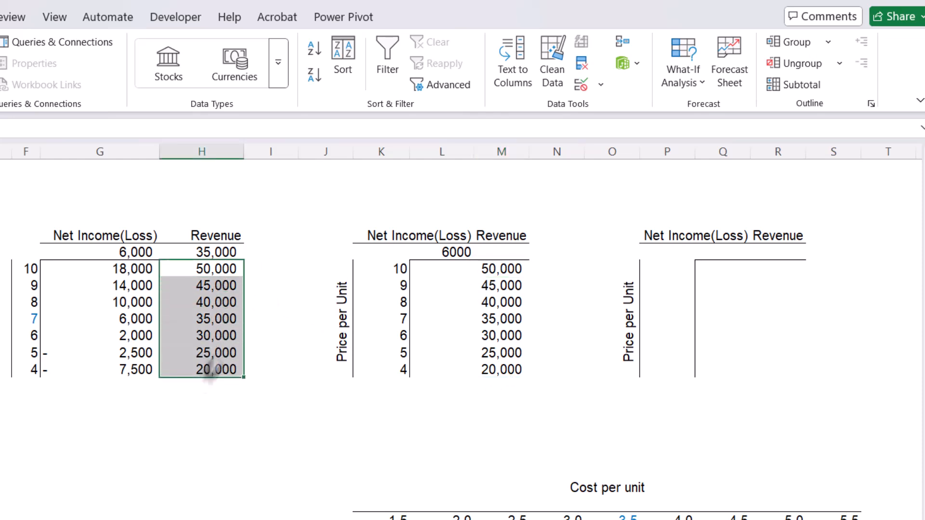
left_click(449, 254)
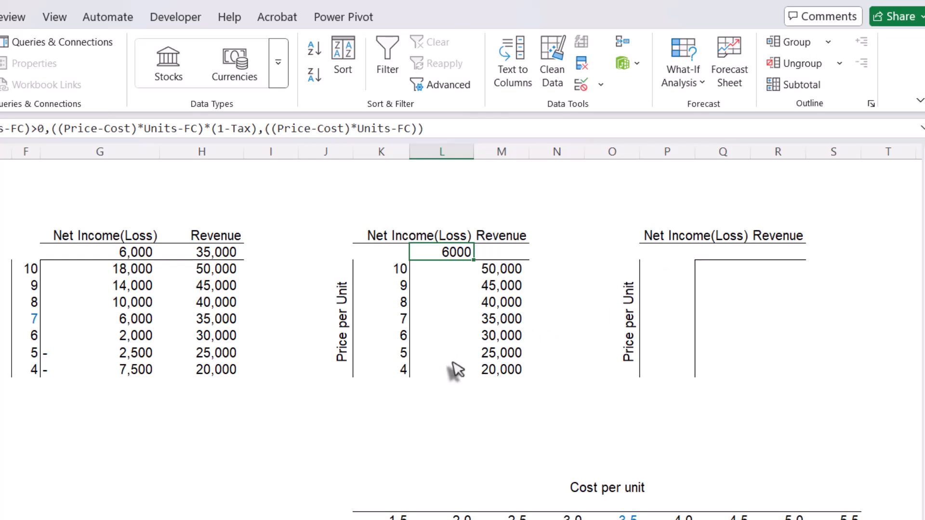
double_click(501, 268)
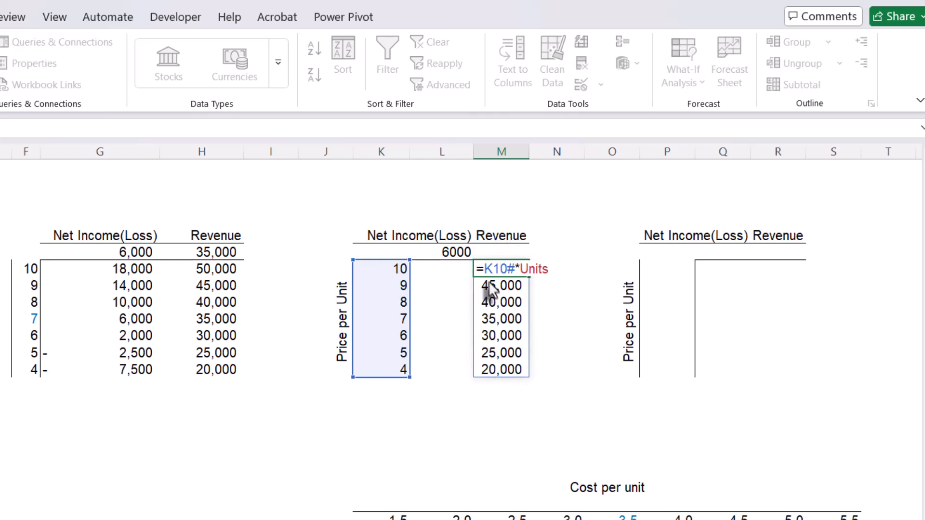
key("Return")
left_click(721, 269)
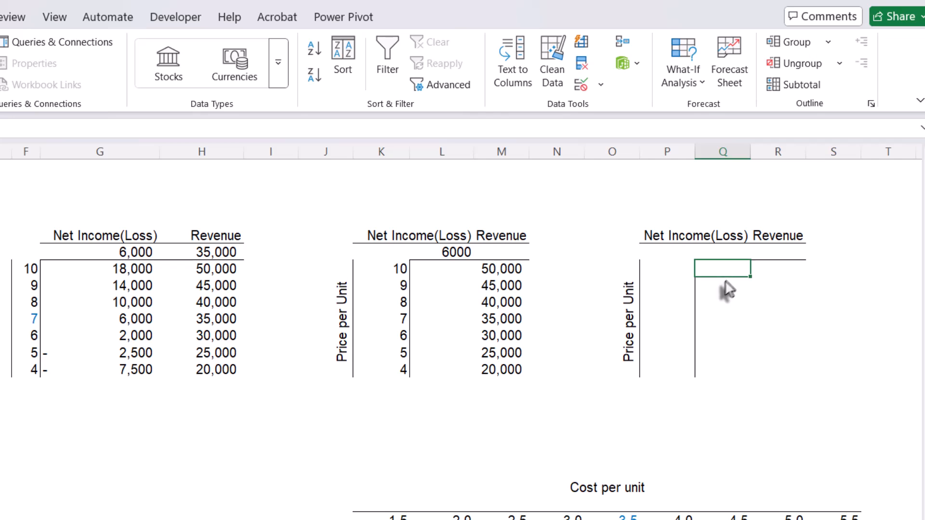
double_click(456, 252)
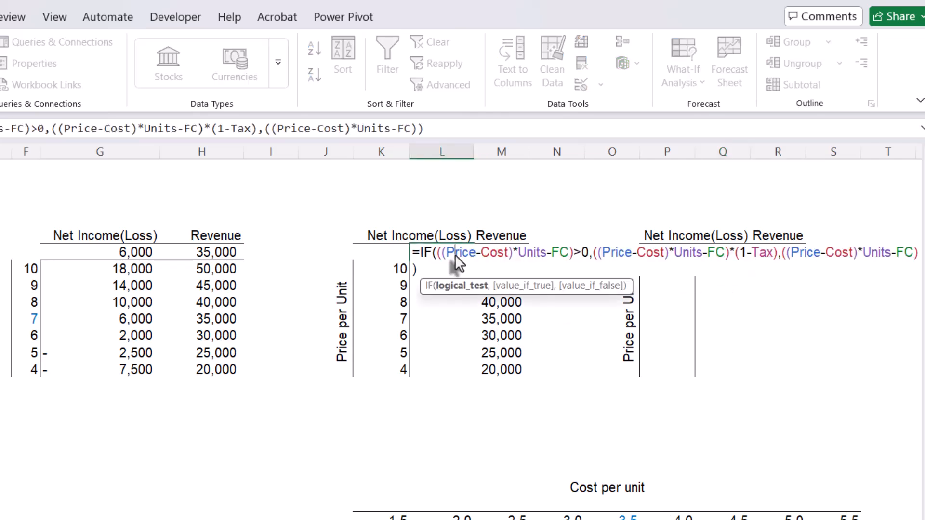
key("Escape")
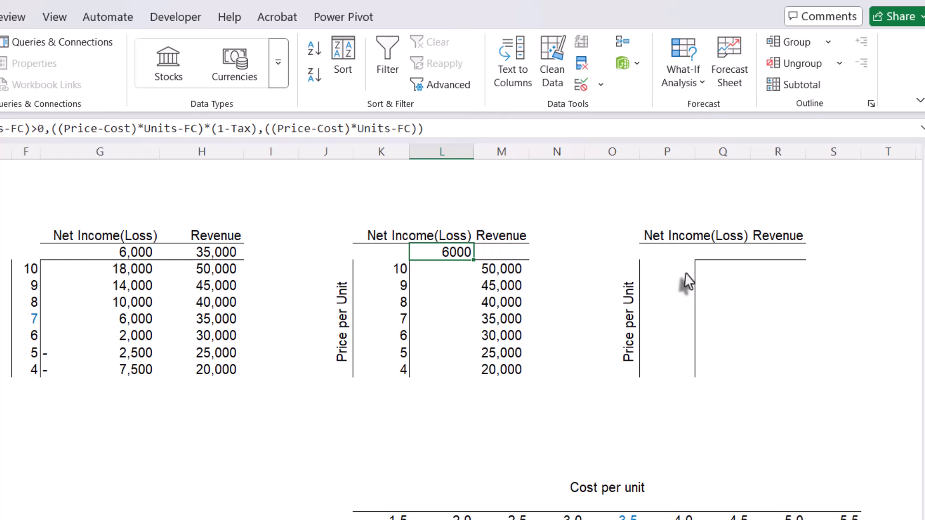
- Start a LET formula in Q10 of the third price-per-unit table and define EBT as its first name
left_click(722, 273)
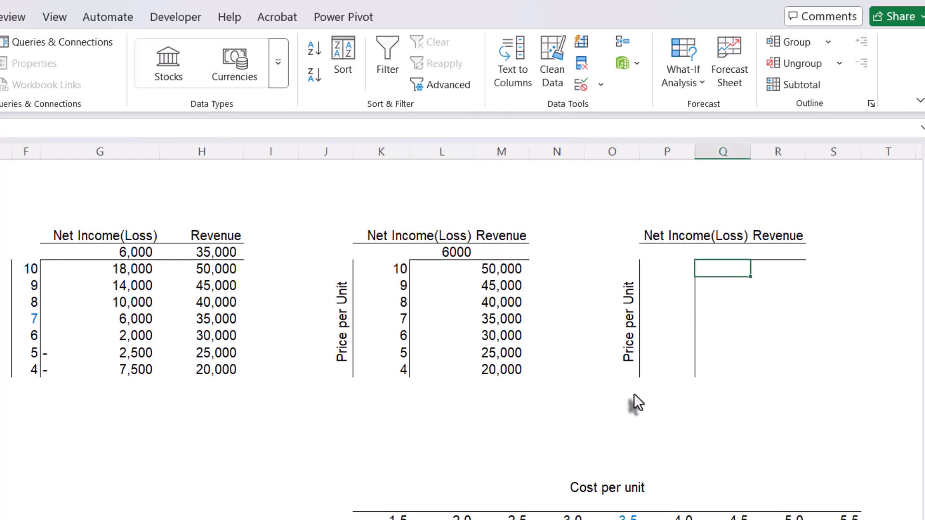
scroll(462, 313, "right", 3)
type("=let")
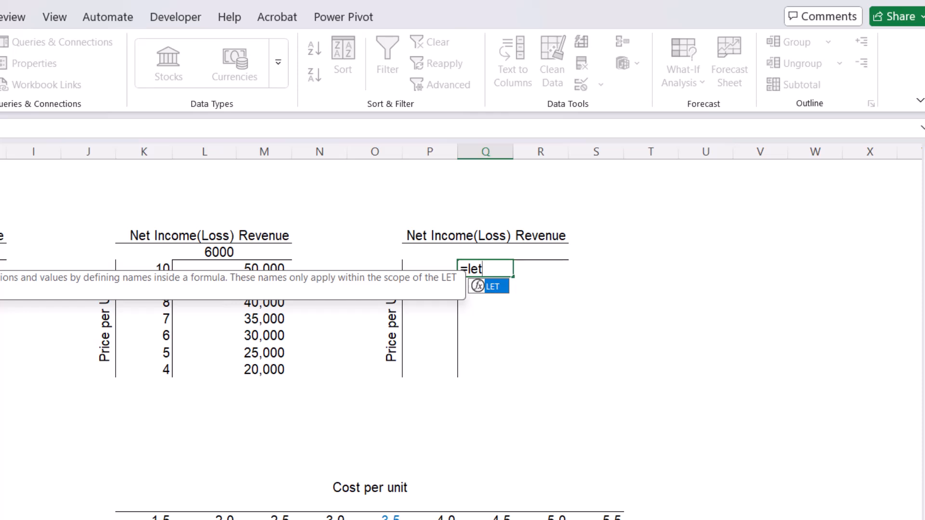
key("Tab")
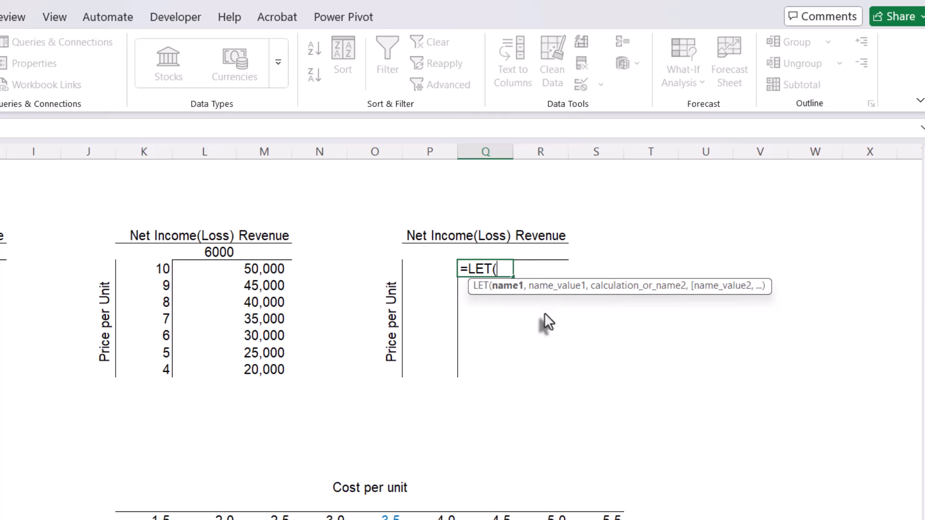
type("EBT")
type(",")
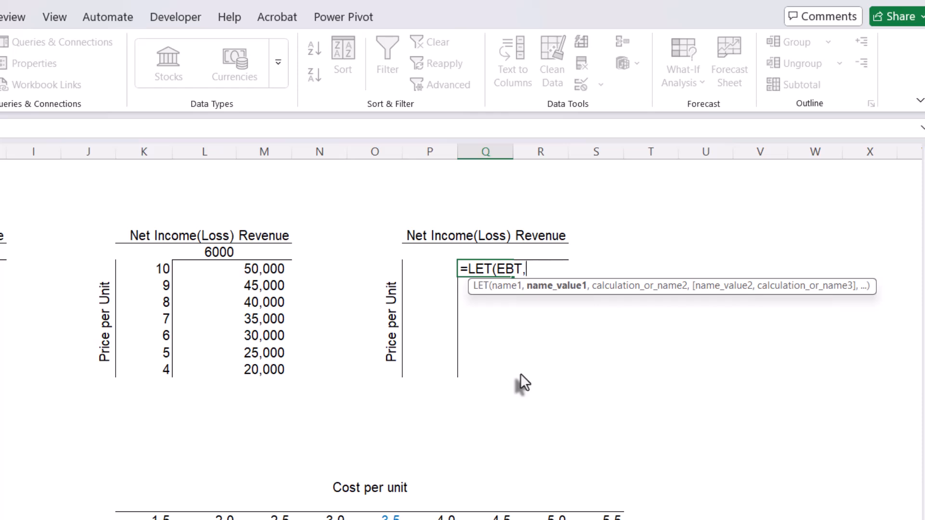
- Begin the EBT value in the Q10 LET formula with the unit margin (Price-Cost)
type("(pr")
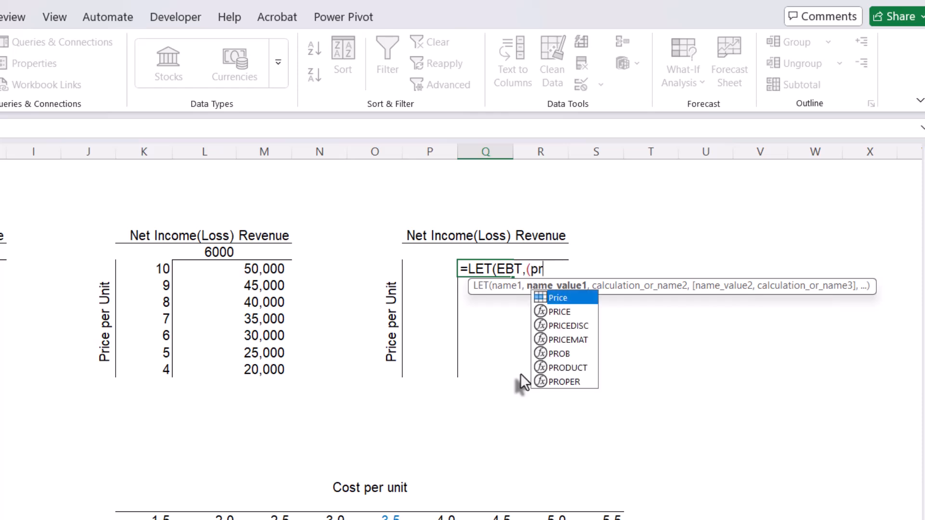
key("Tab")
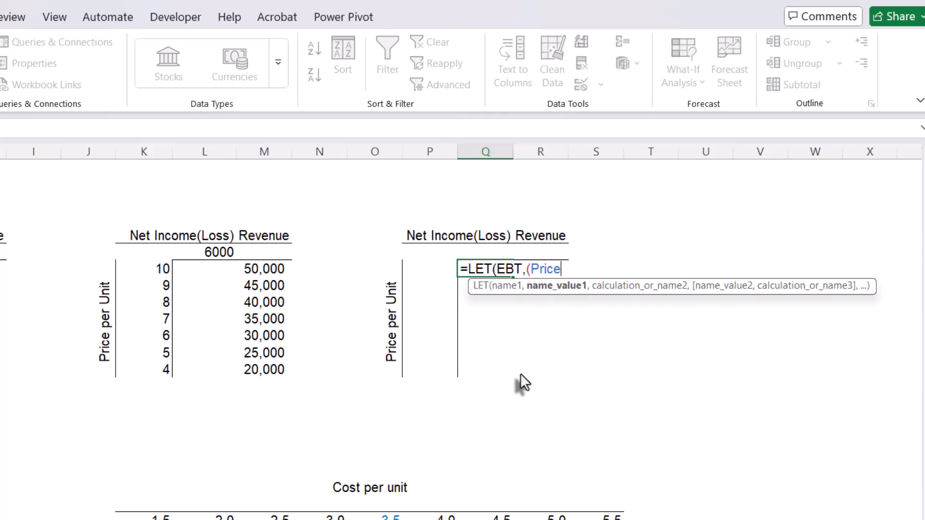
type("-")
type("cao")
key("BackSpace")
key("BackSpace")
type("os")
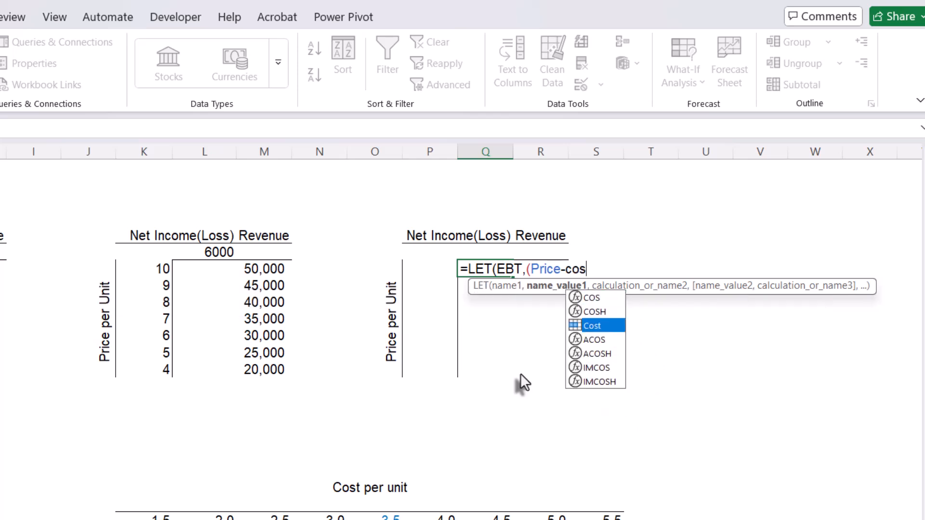
key("Tab")
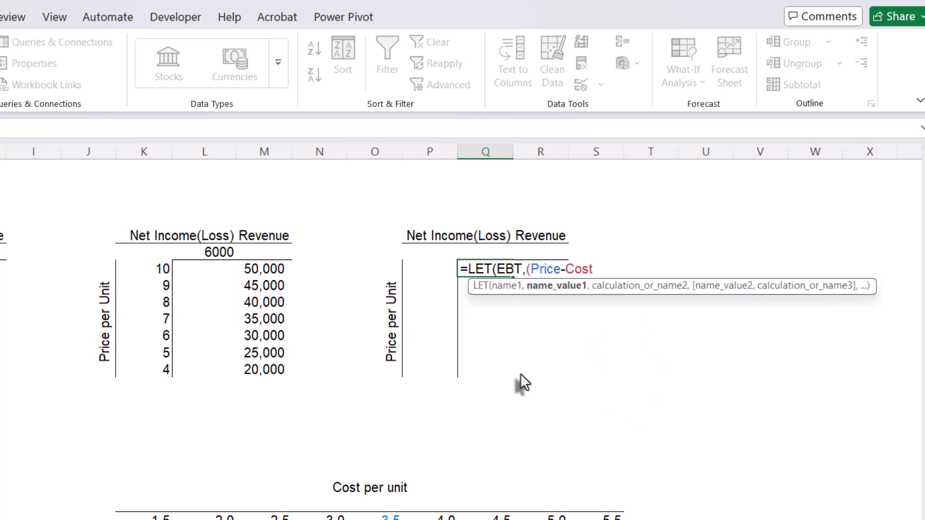
type(")*uni")
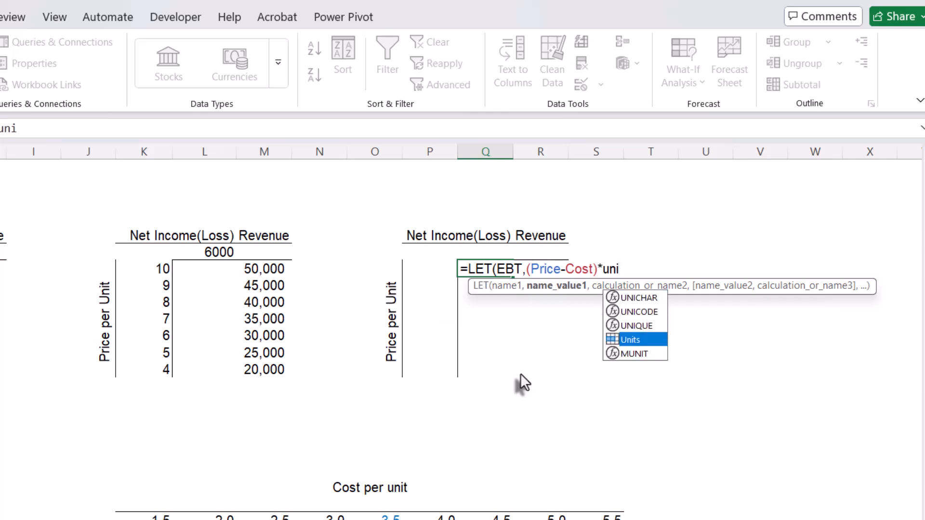
- Multiply the unit margin by Units and subtract FC so the EBT value reads (Price-Cost)*Units-FC
key("Tab")
type("-")
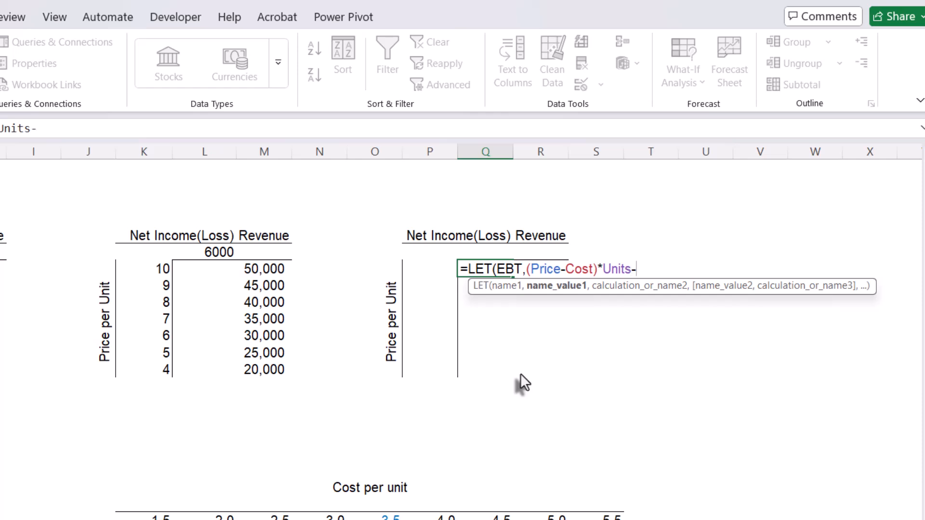
type("FC")
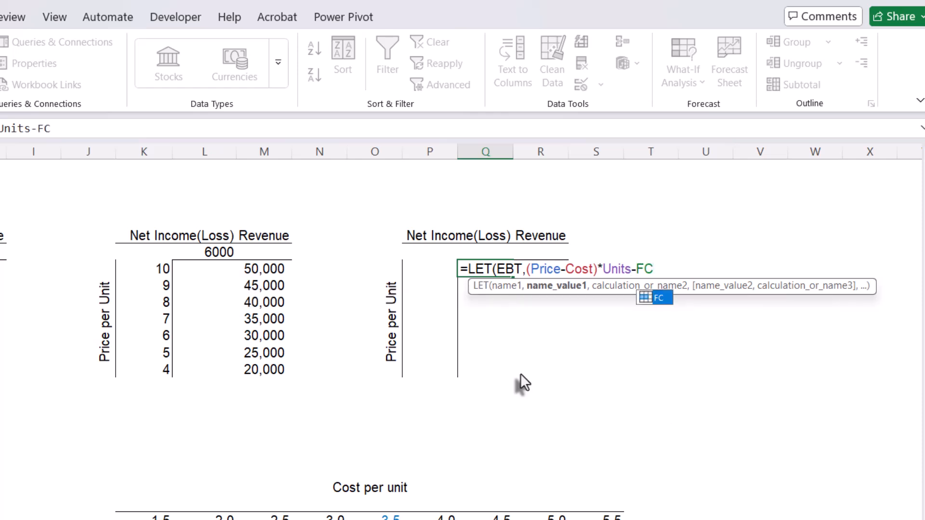
key("Tab")
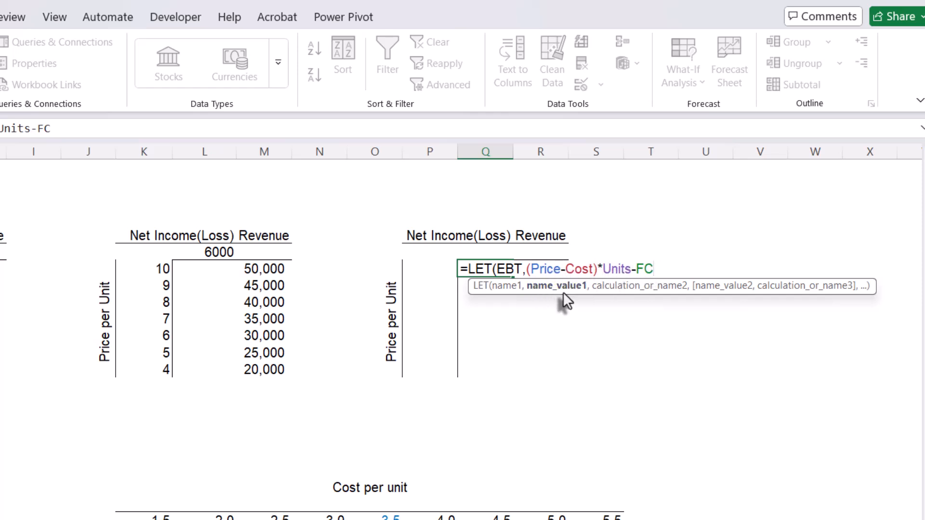
- Add an IF function as the calculation of the Q10 LET formula, with EBT>0 as its logical test
type(",")
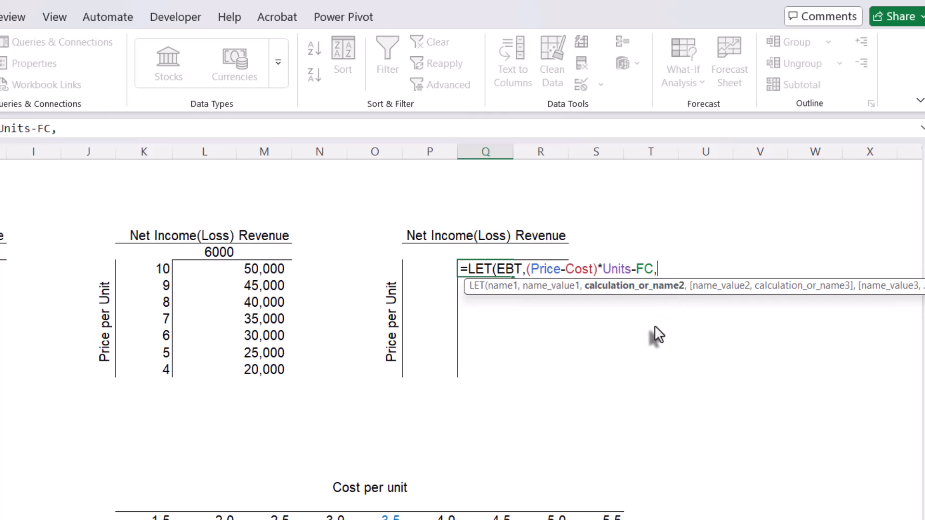
type("IF")
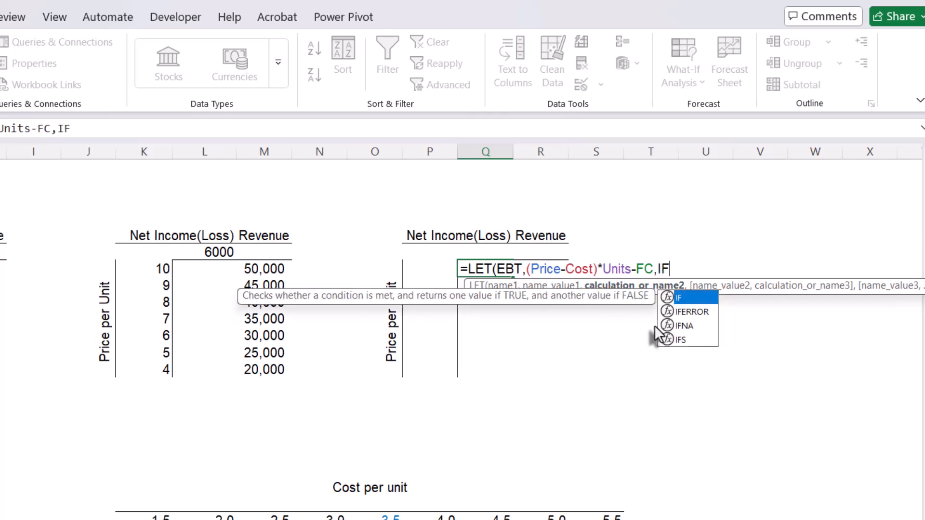
type("(")
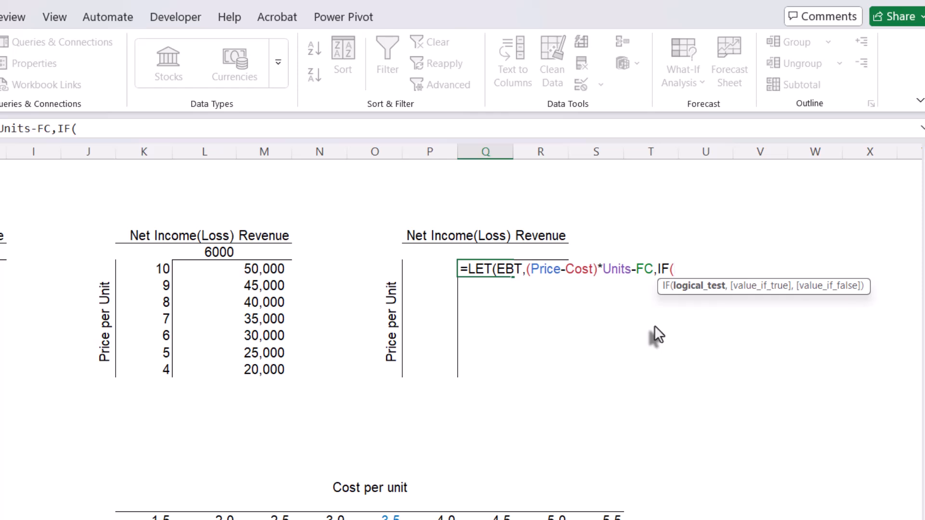
type("EBT")
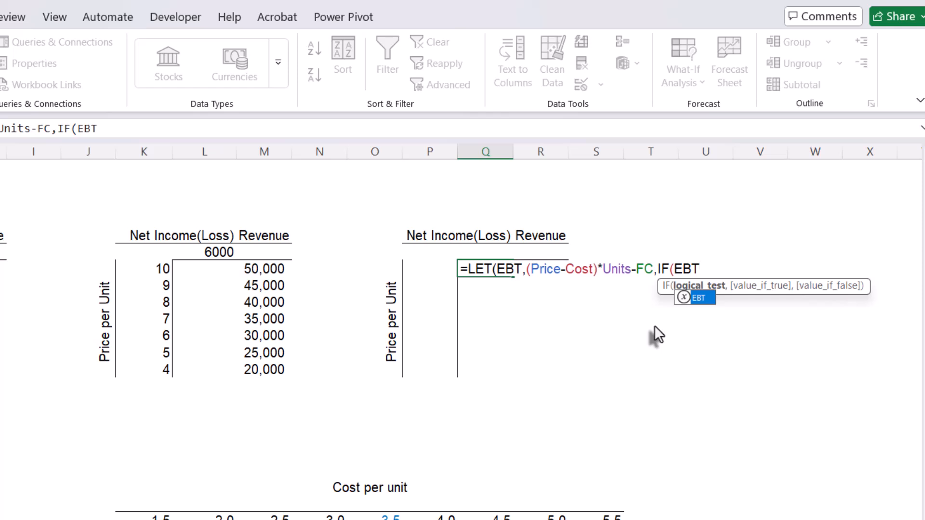
key("Escape")
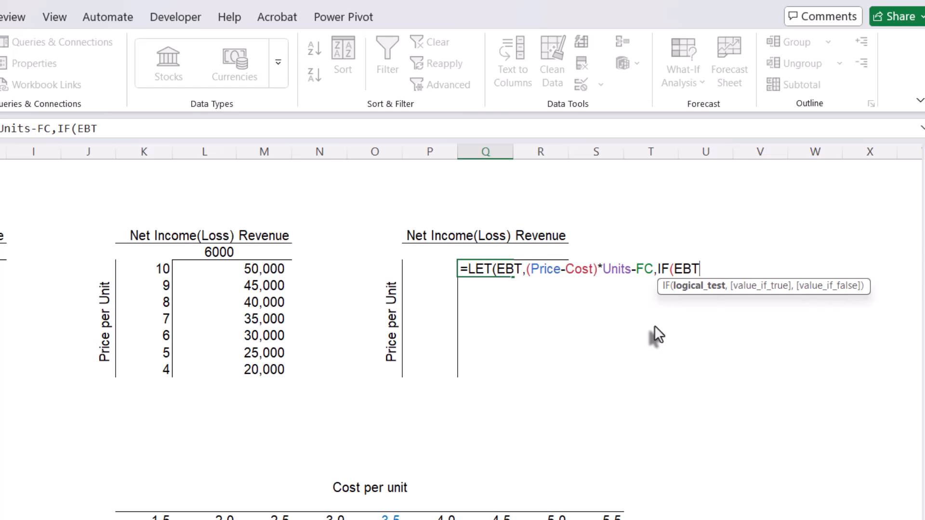
type(">0")
type(",")
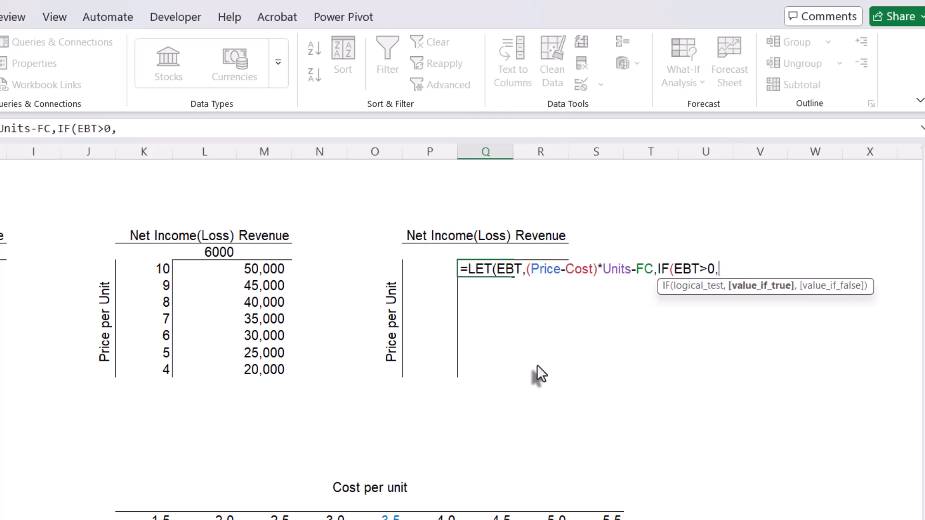
type("EBT")
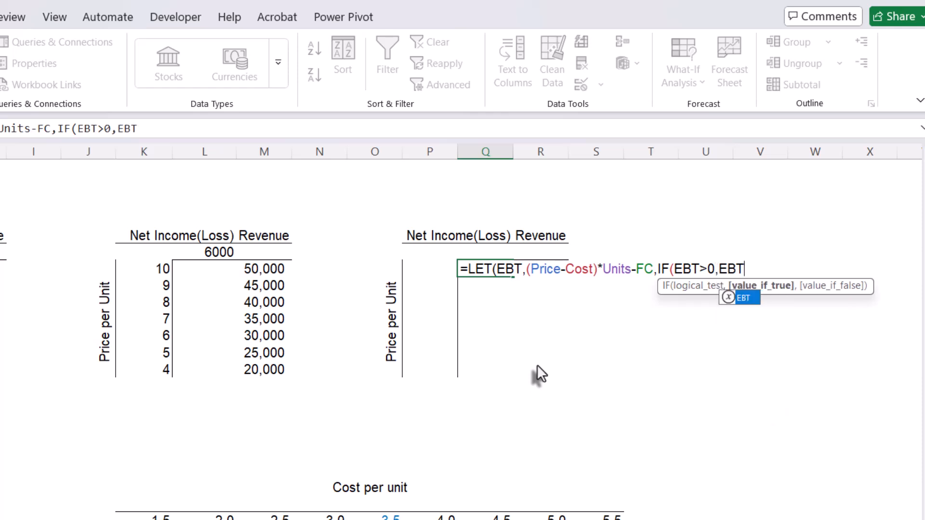
type("*")
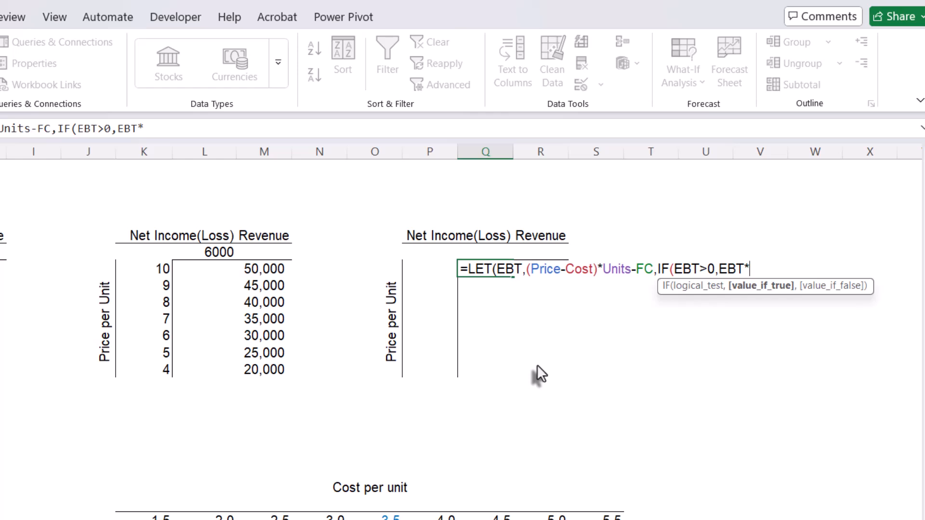
type("(1-T")
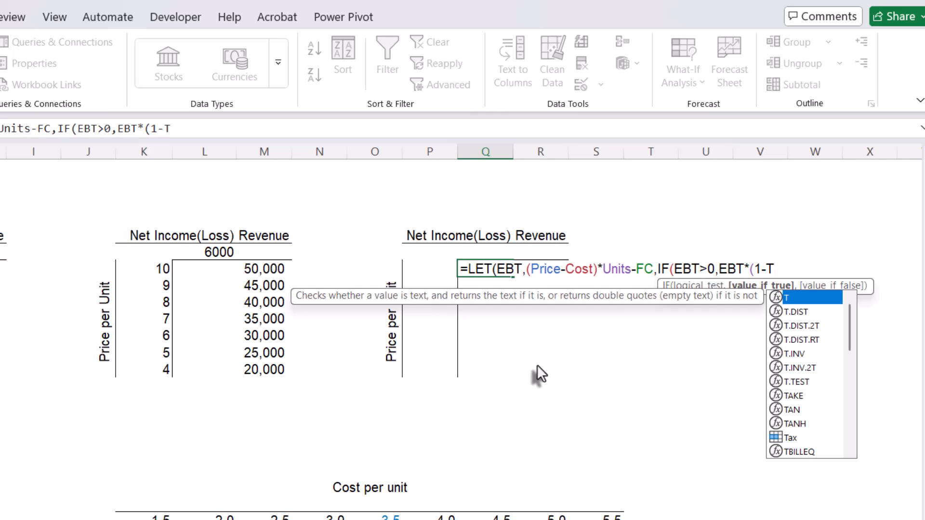
type("ac")
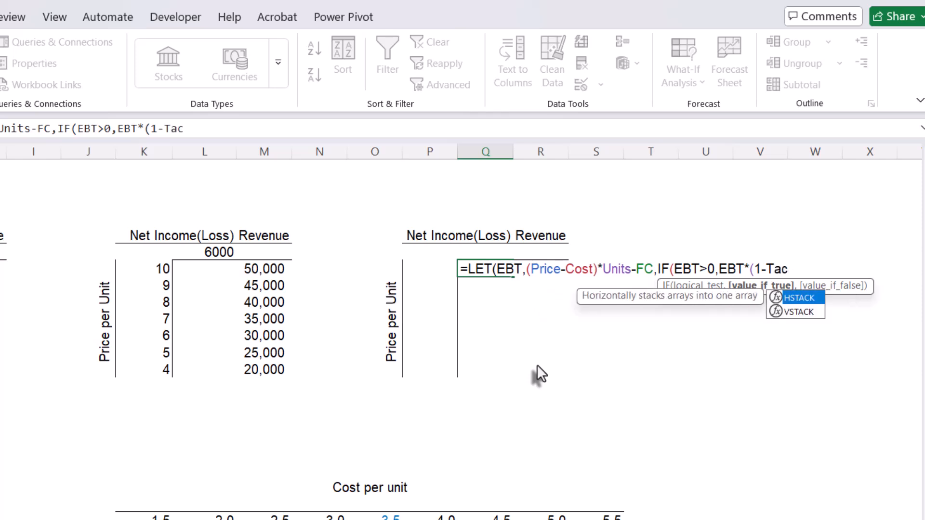
- Set the IF function's value if true to EBT*(1-Tax) in the Q10 formula
key("BackSpace")
type("x")
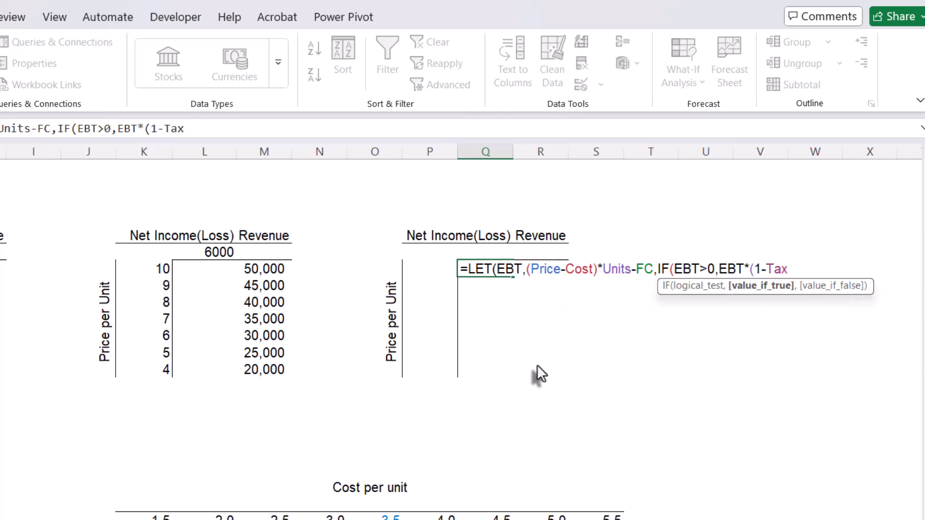
type("),")
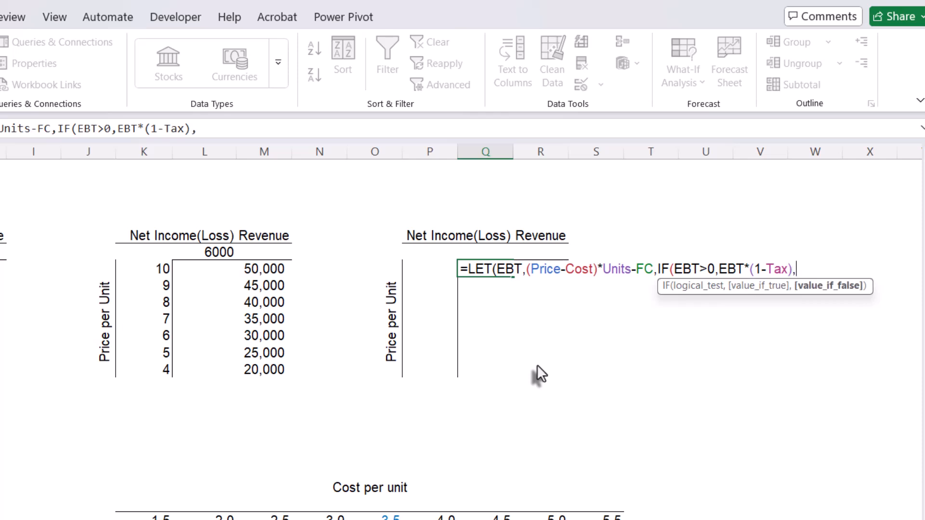
type("EB")
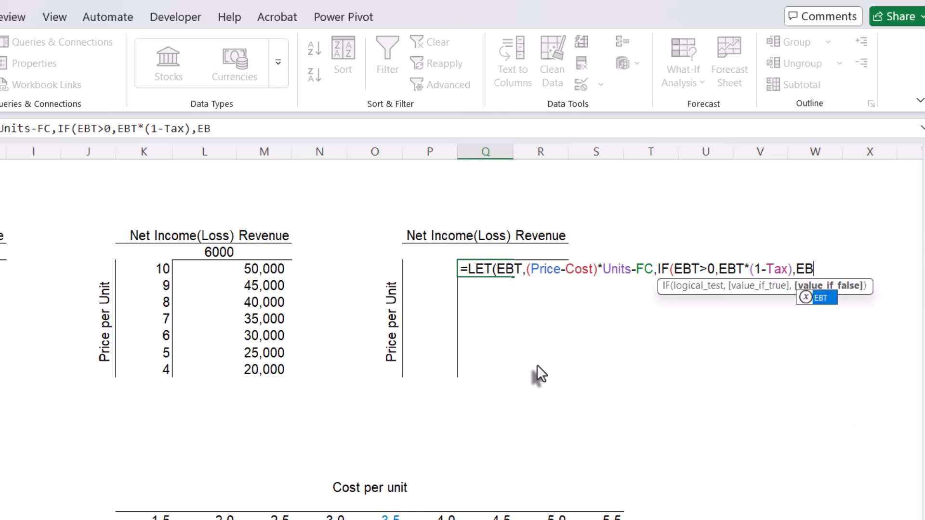
type("T")
- Set the IF function's value if false to EBT and complete the LET formula in Q10
key("Tab")
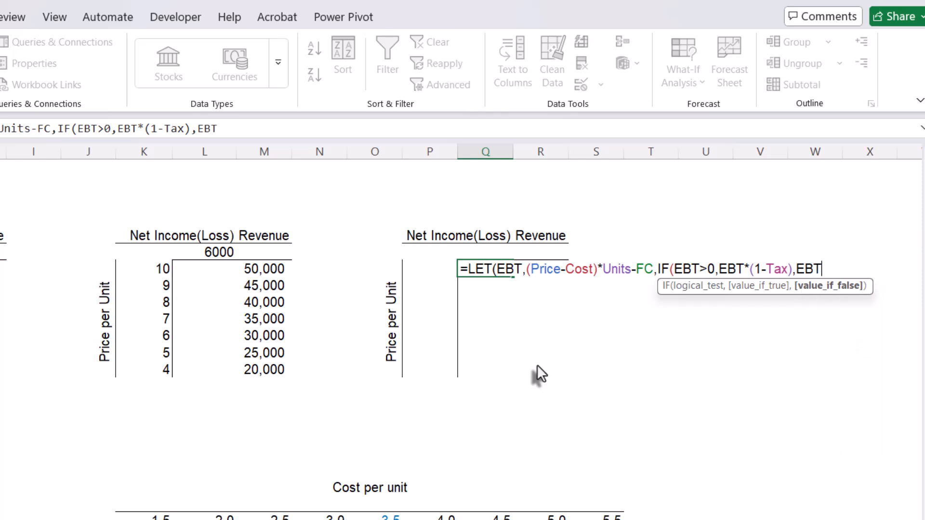
type(")")
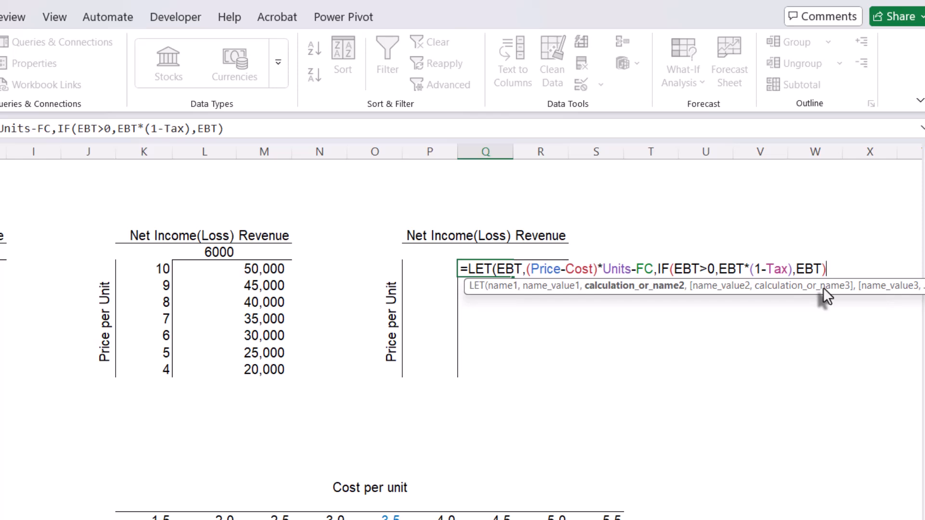
key("Return")
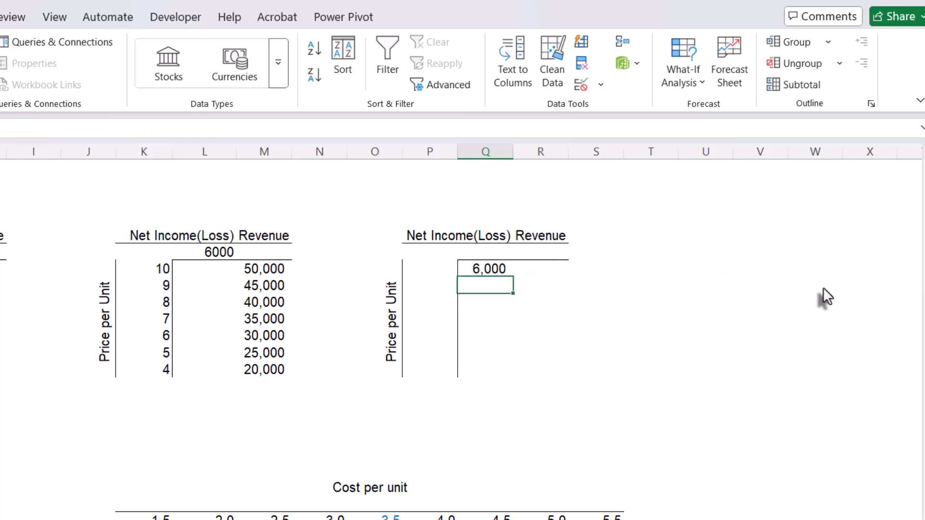
- Compare the Q10 result with the net income in L9 and inspect the Price reference in the LET formula
left_click(487, 273)
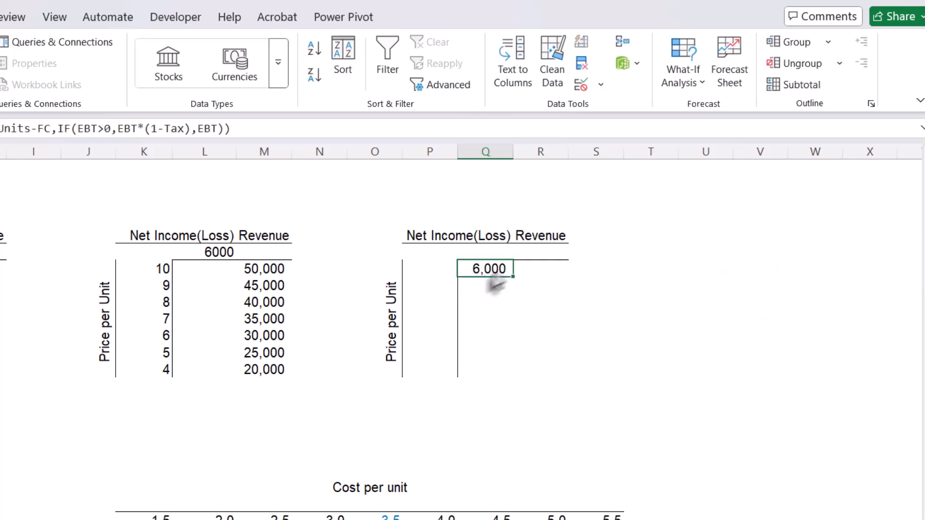
left_click(218, 253)
left_click(504, 274)
double_click(493, 273)
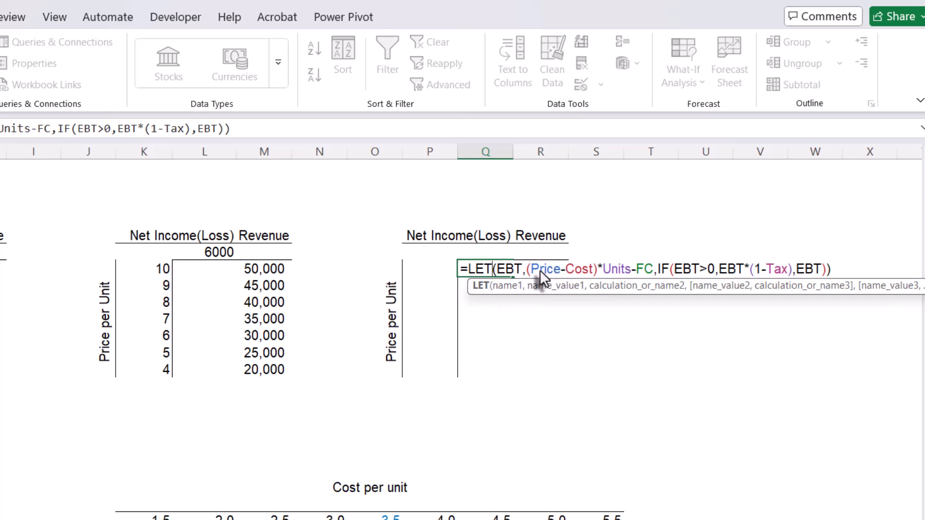
left_click_drag(553, 269, 554, 271)
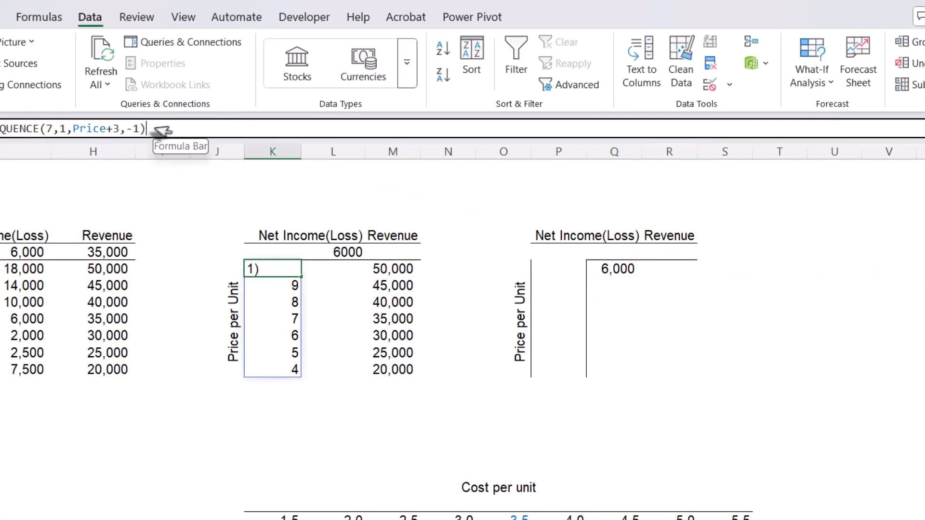
- Copy the formula =SEQUENCE(7,1,Price+3,-1) from K10 into P10 to fill the third table's price column
left_click_drag(140, 128, 0, 129)
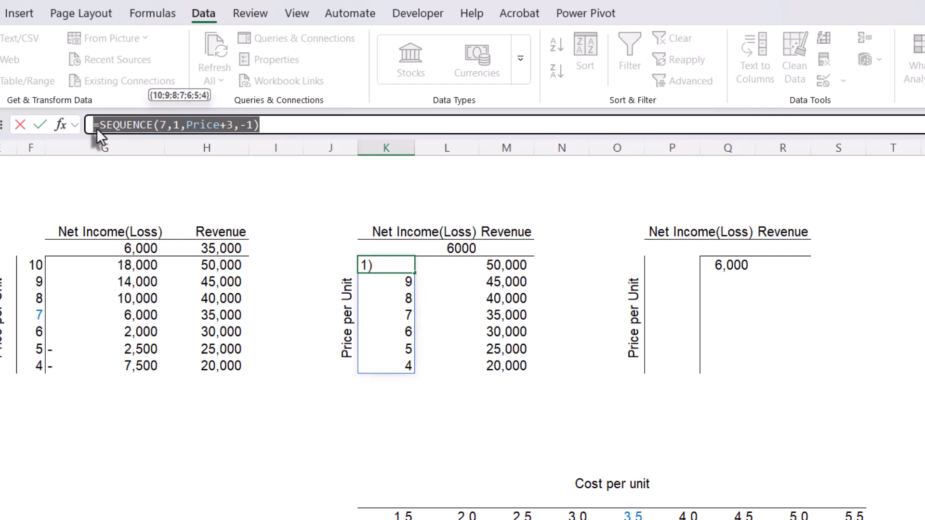
key("Escape")
left_click(675, 268)
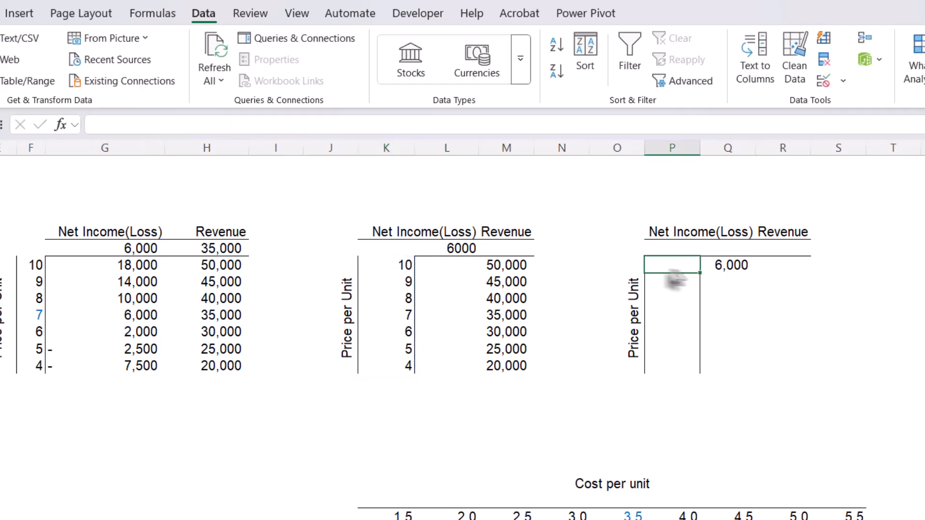
left_click(163, 125)
type("=SEQUENCE(7,1,Price+3,-1)")
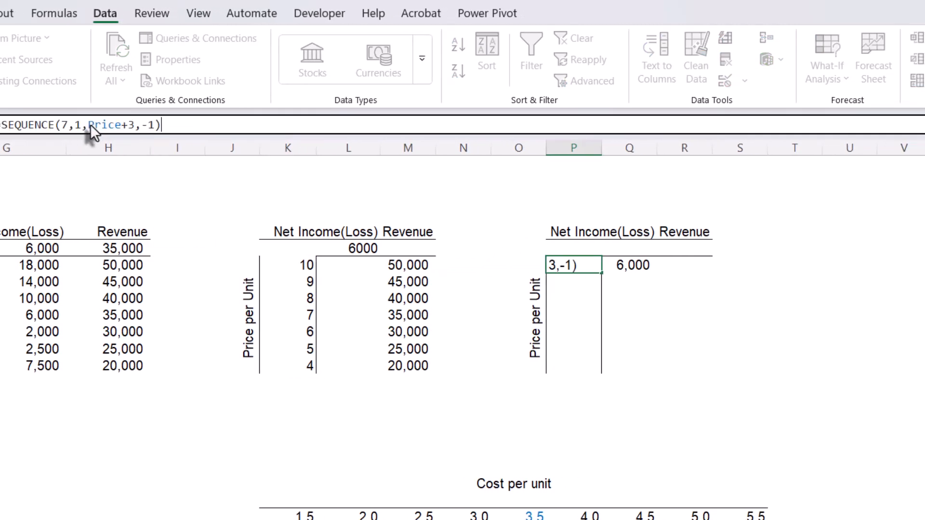
key("Return")
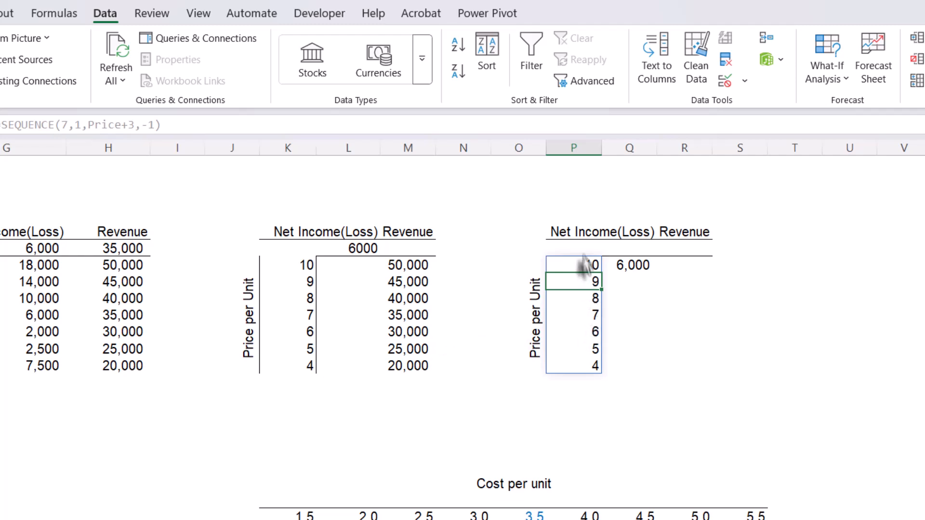
- Replace Price with the spilled range P10# in the Q10 LET formula and compare the net income column with G10:G16
double_click(633, 265)
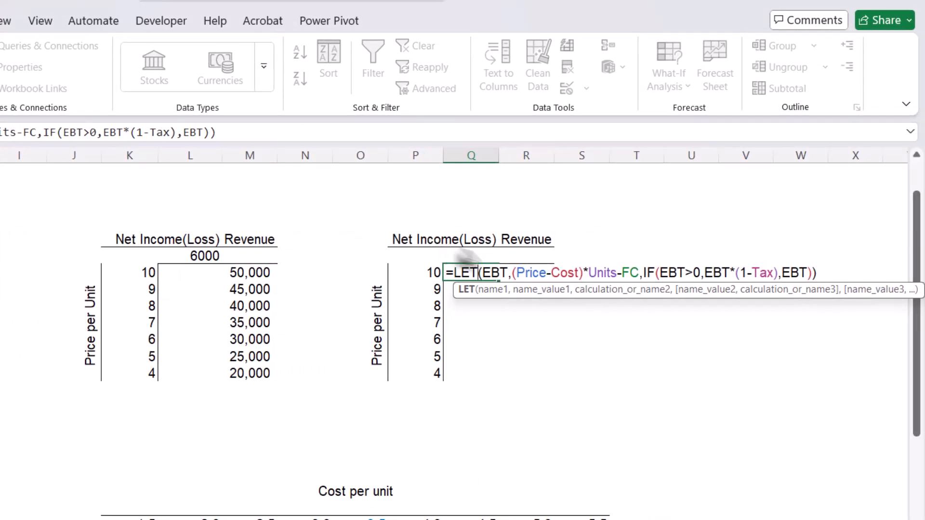
left_click(520, 273)
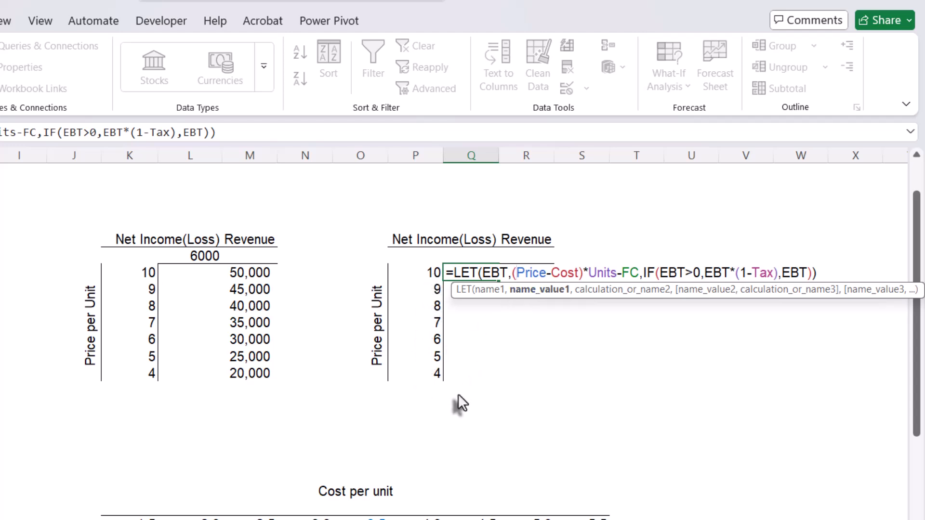
key("Delete")
key("Delete")
key("Delete")
key("Delete")
key("Delete")
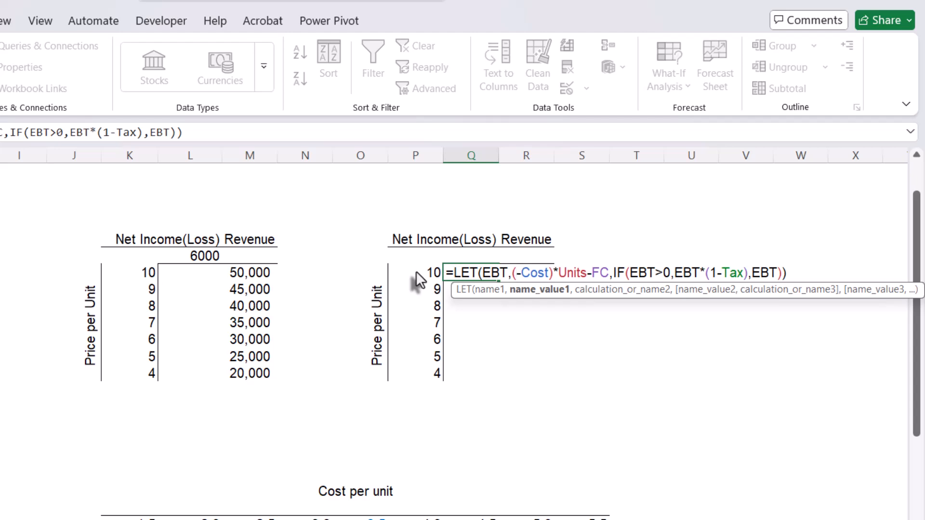
type("P")
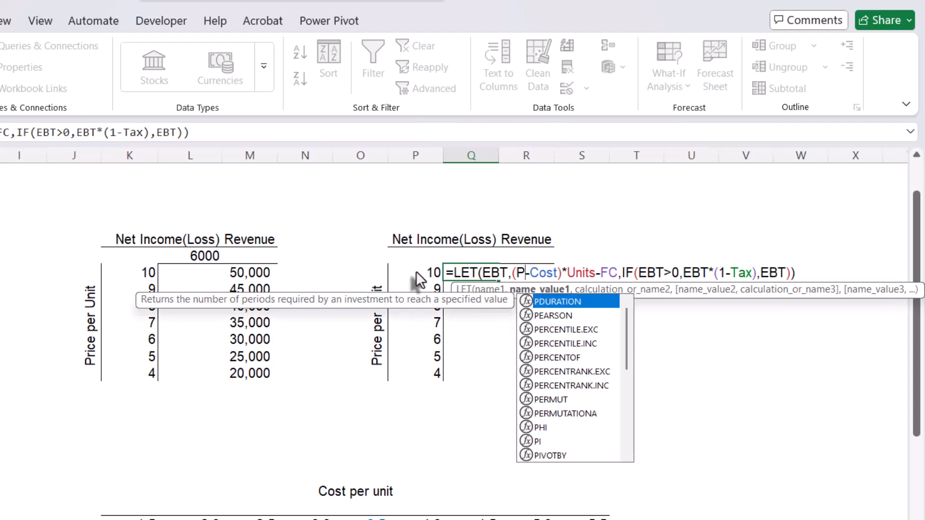
type("10")
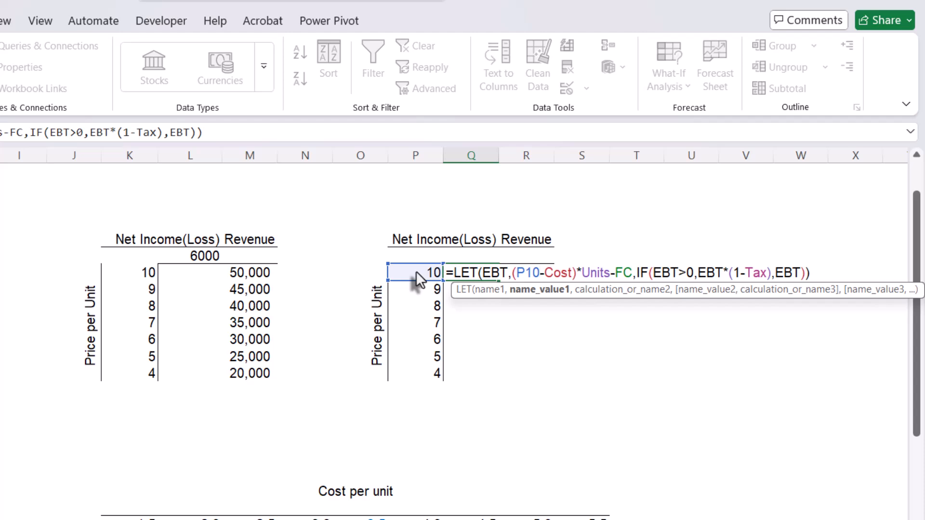
type("#")
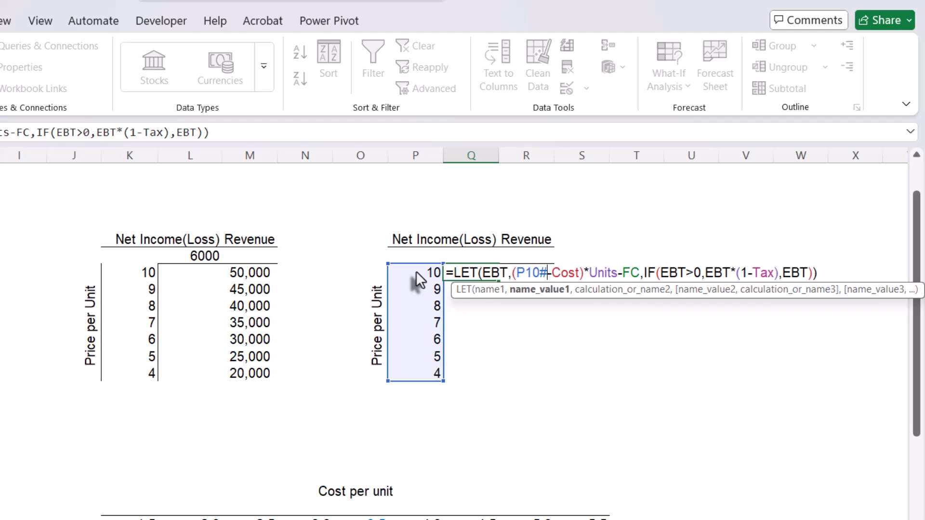
key("Return")
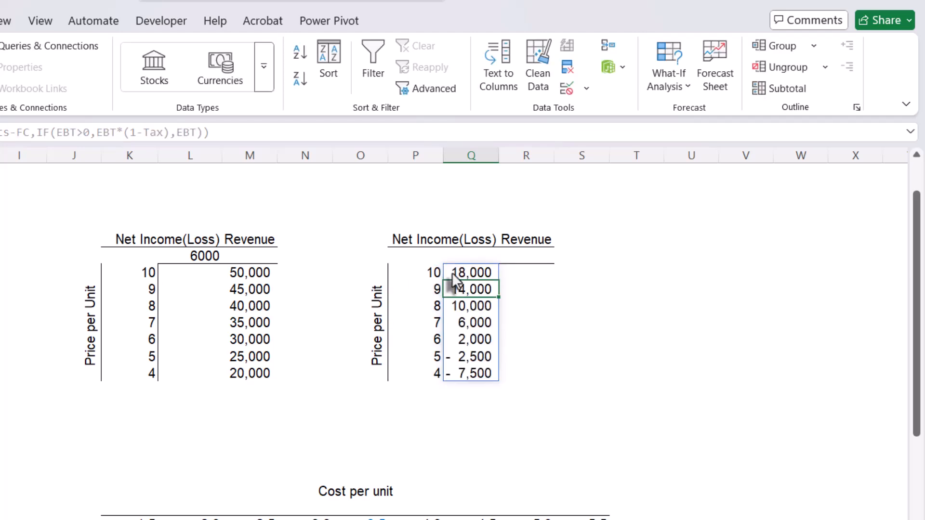
left_click_drag(456, 273, 461, 385)
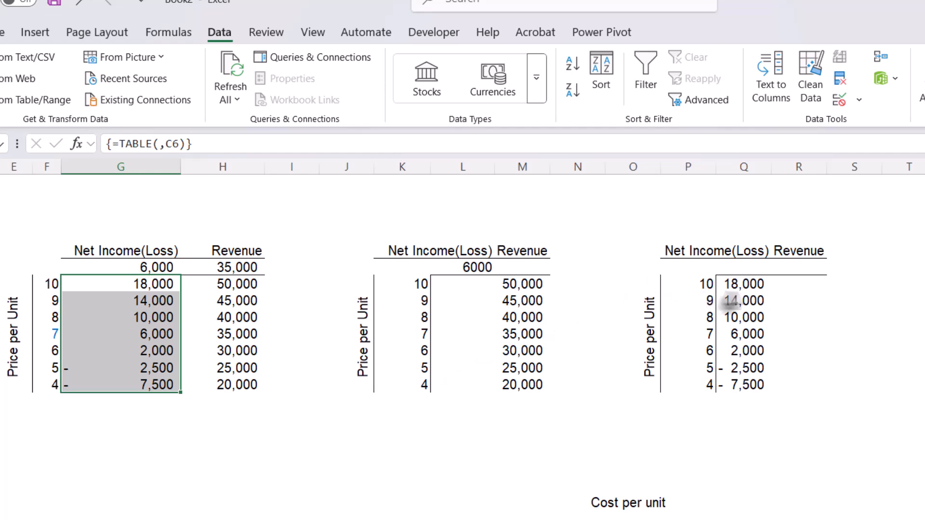
left_click_drag(741, 286, 736, 386)
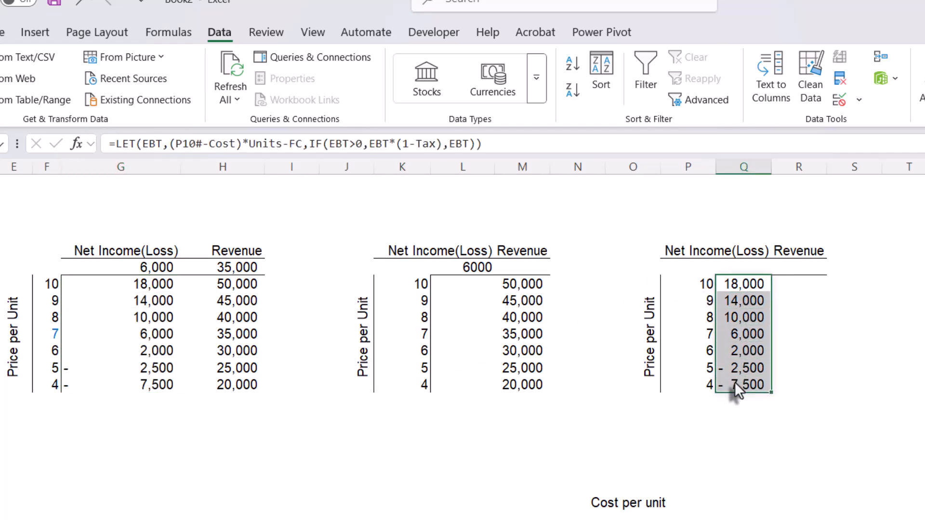
- Enter the revenue formula =Price*Units in R10 of the third table
left_click(800, 284)
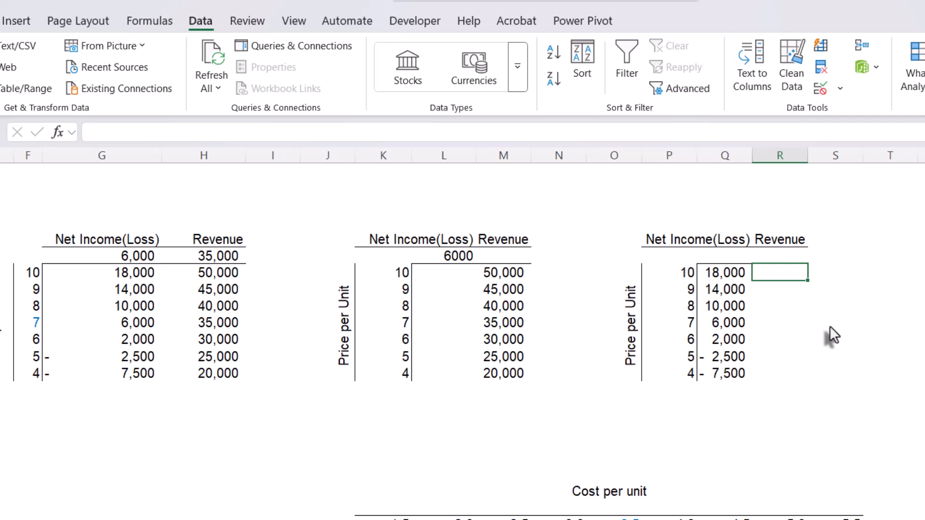
type("=")
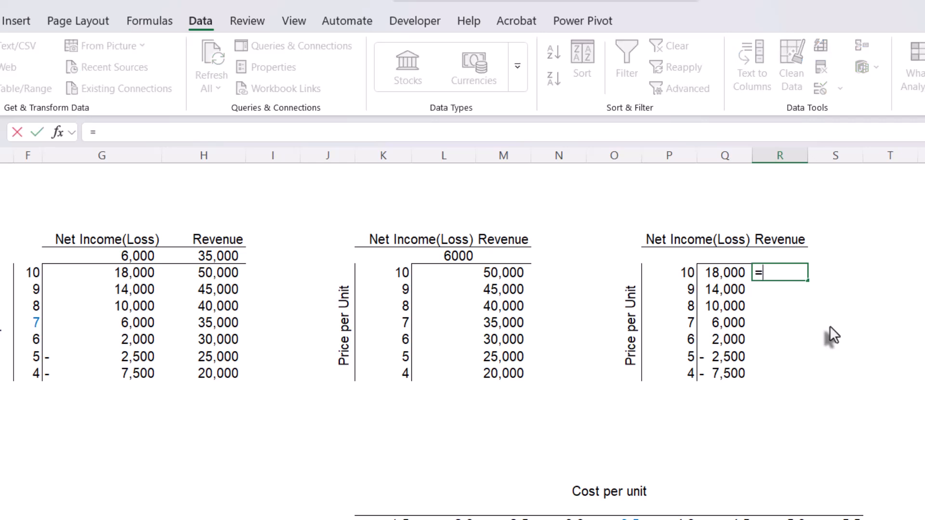
type("pr")
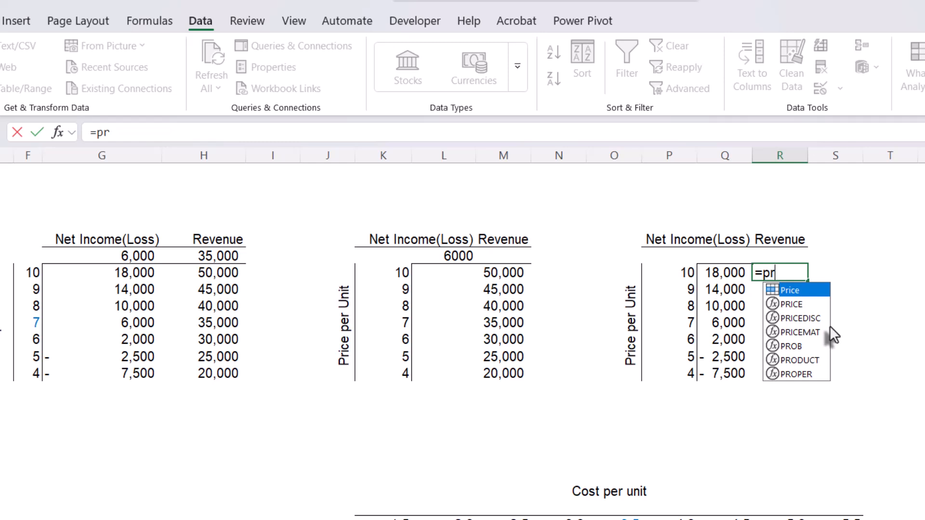
key("Tab")
type("*")
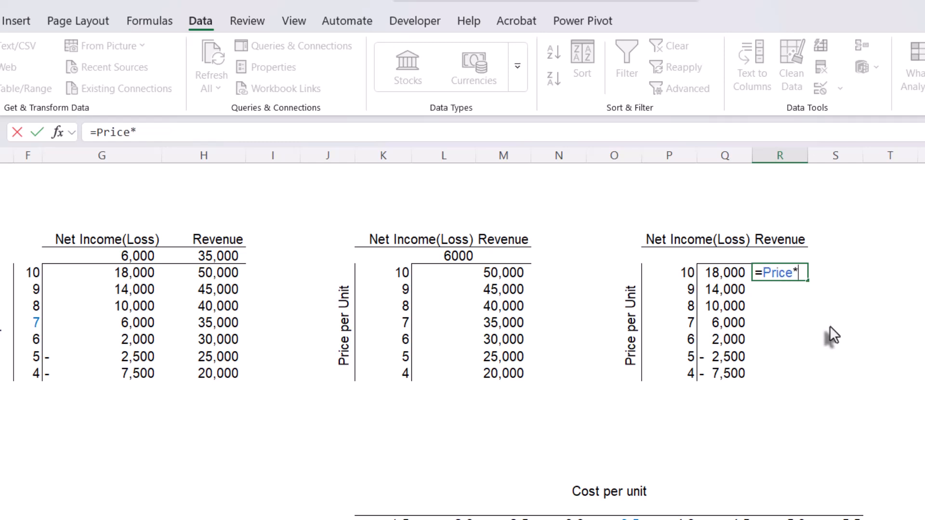
type("uni")
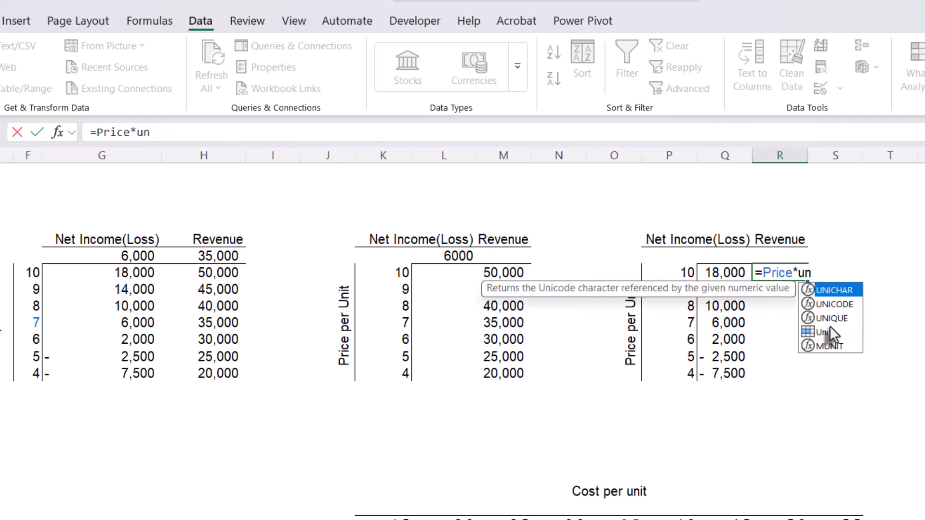
key("Down")
key("Down")
key("Down")
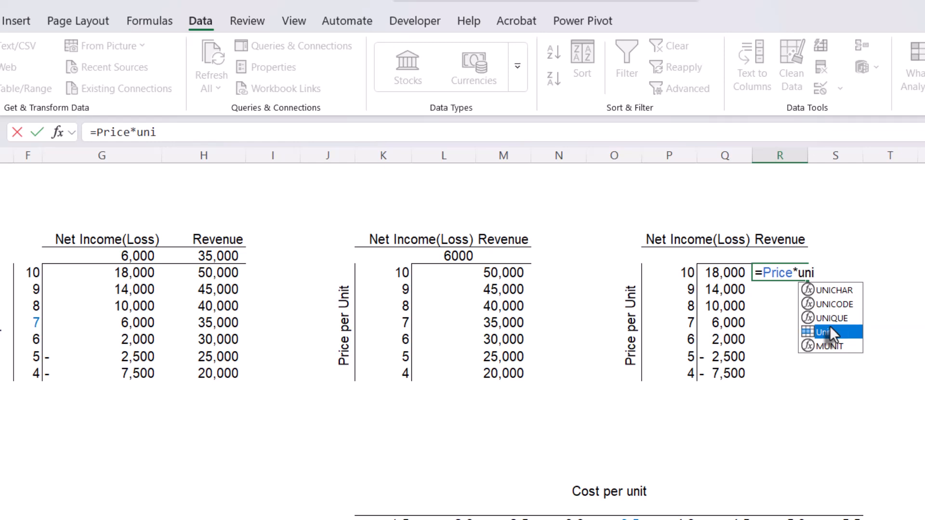
key("Tab")
key("Return")
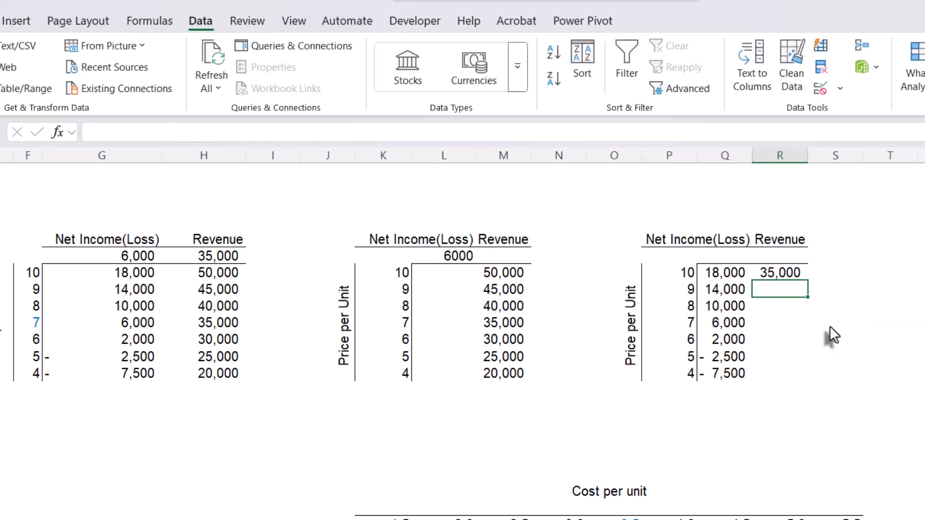
- Open the revenue formula in R10 for editing
double_click(782, 270)
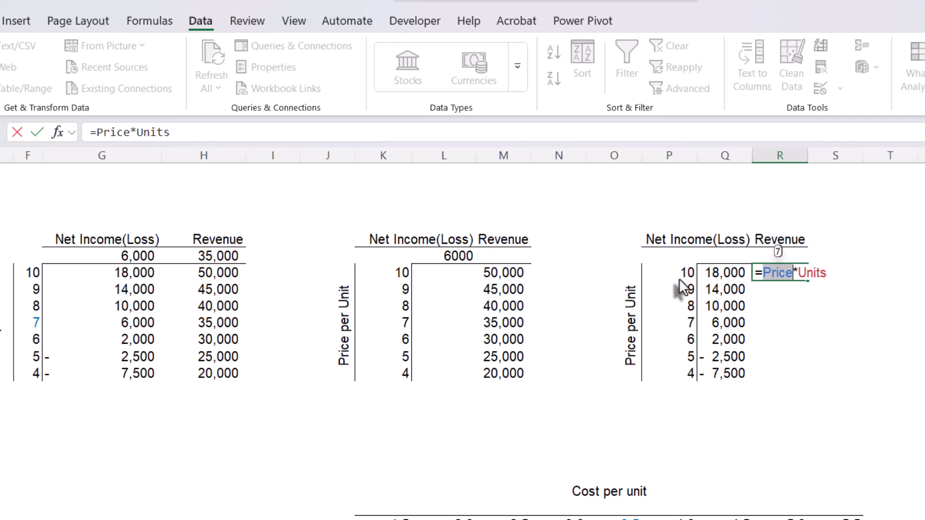
- Replace Price with the spilled range P10# in the R10 revenue formula of the third table
type("p")
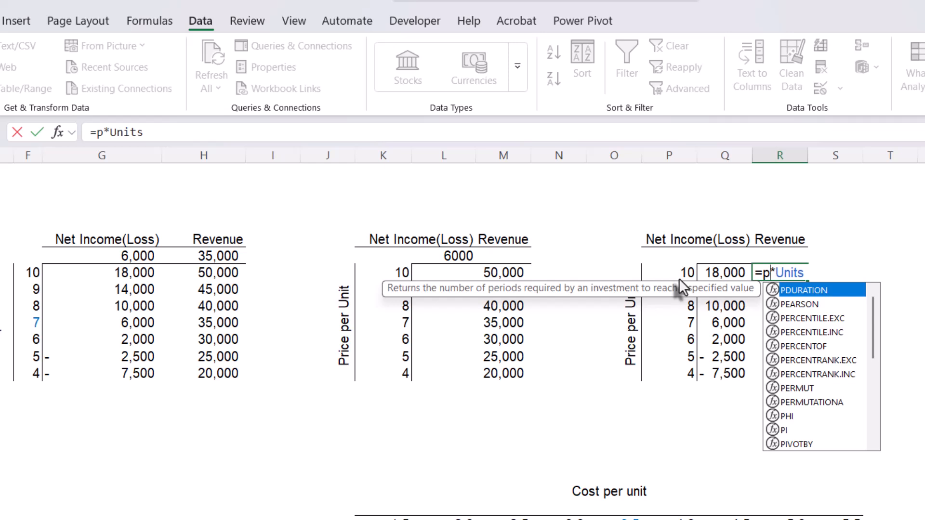
type("10")
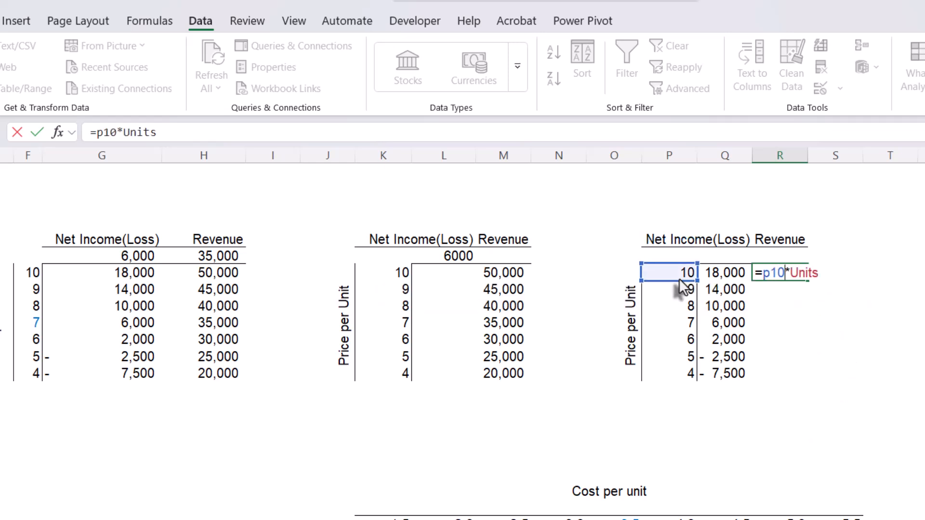
type("#")
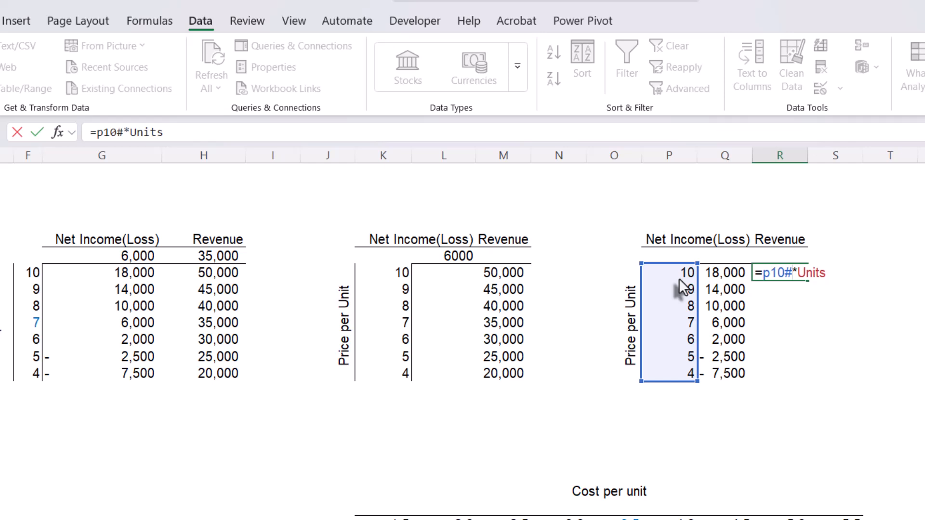
key("Return")
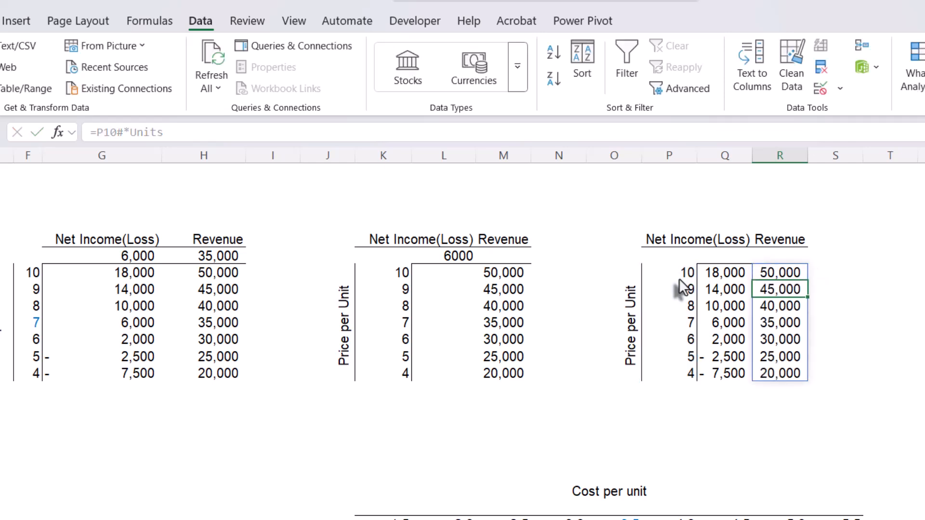
left_click(892, 289)
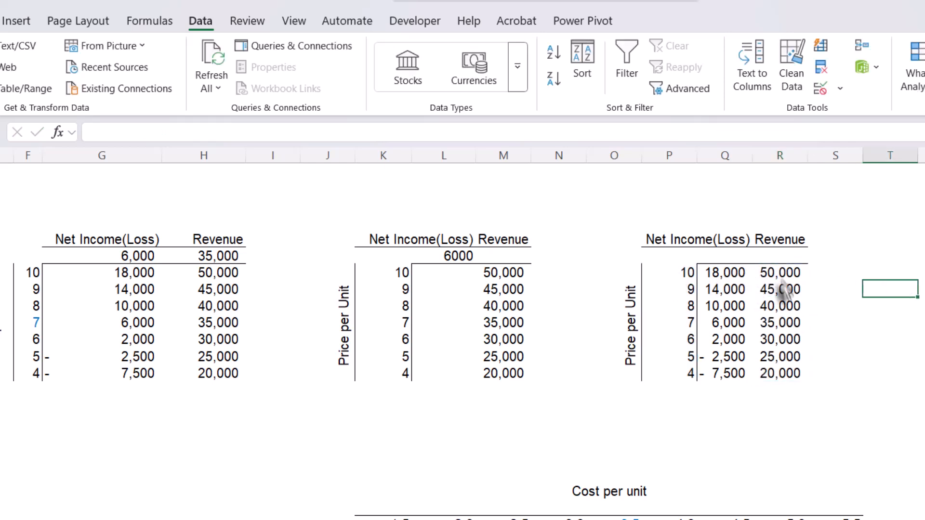
- Compare the data table results in G10:H16 with the spilled results in Q10:R16, checking the formulas behind each
left_click_drag(79, 275, 201, 374)
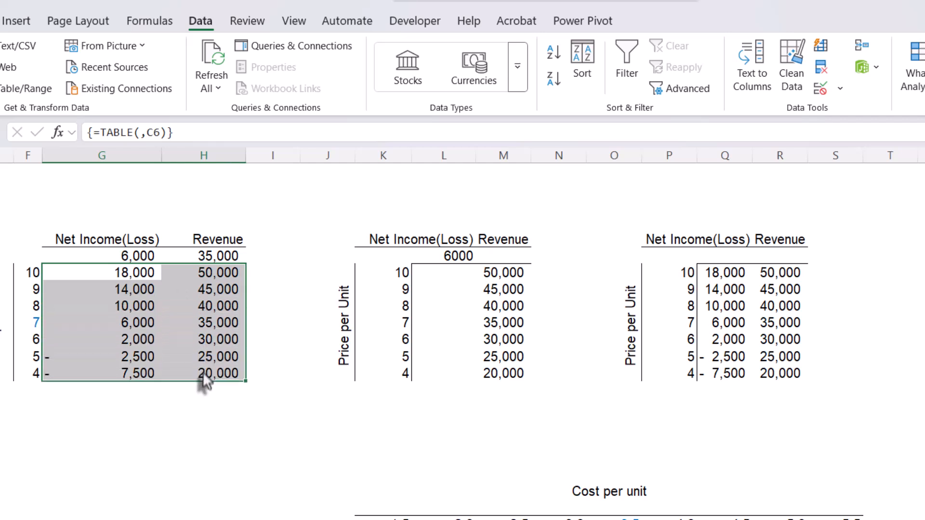
left_click_drag(725, 273, 797, 379)
left_click(891, 322)
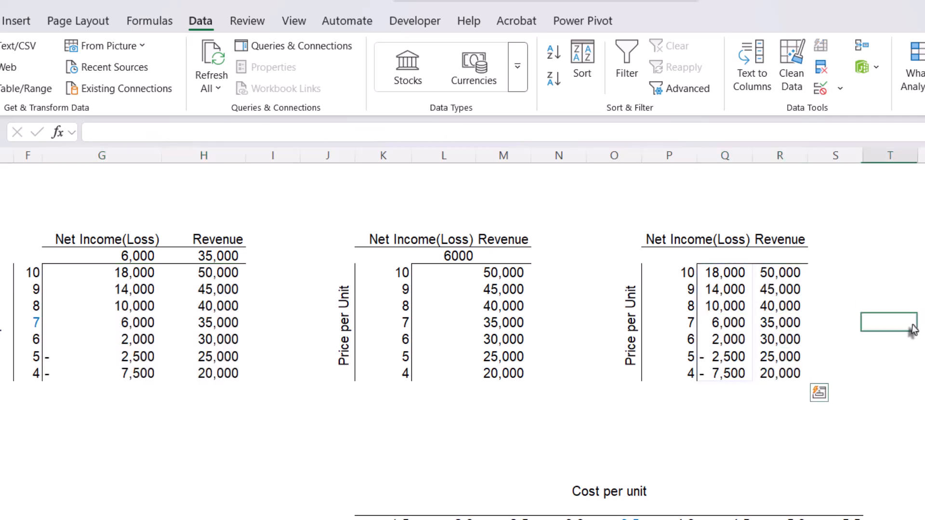
left_click(730, 276)
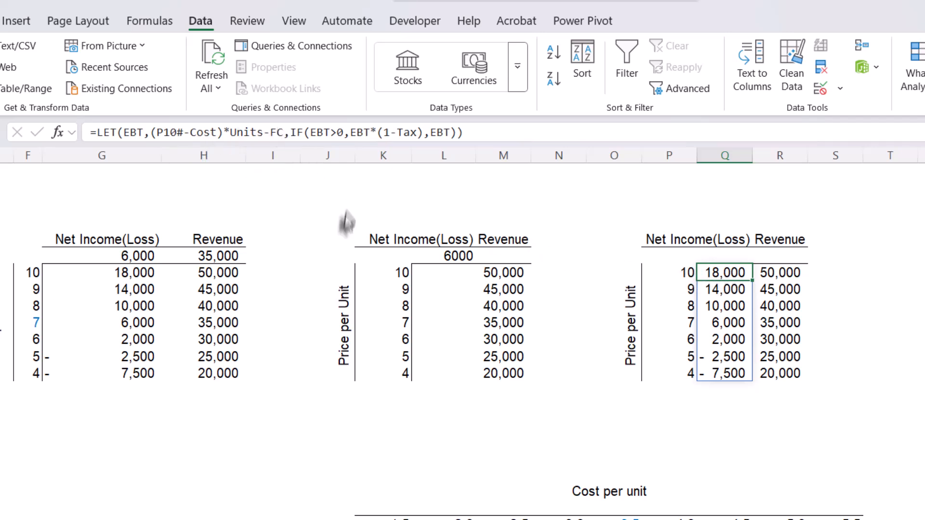
left_click(125, 277)
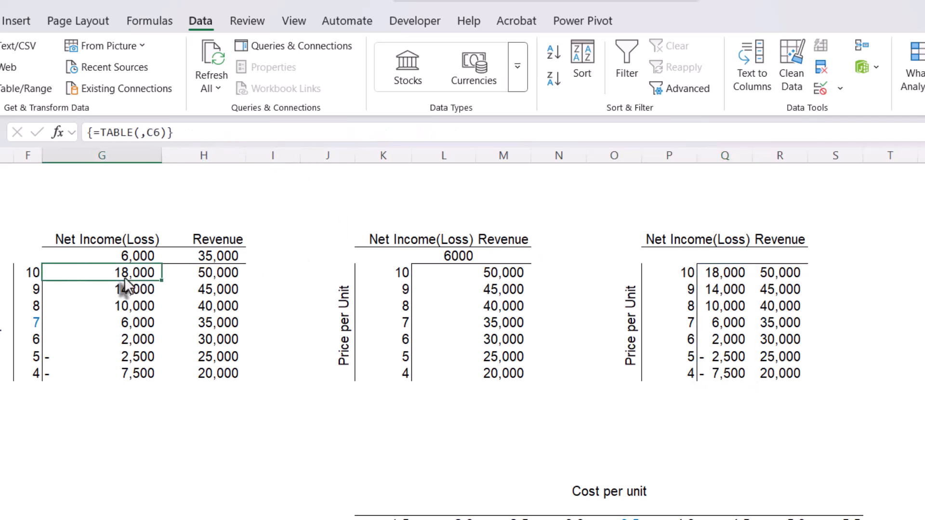
left_click(130, 340)
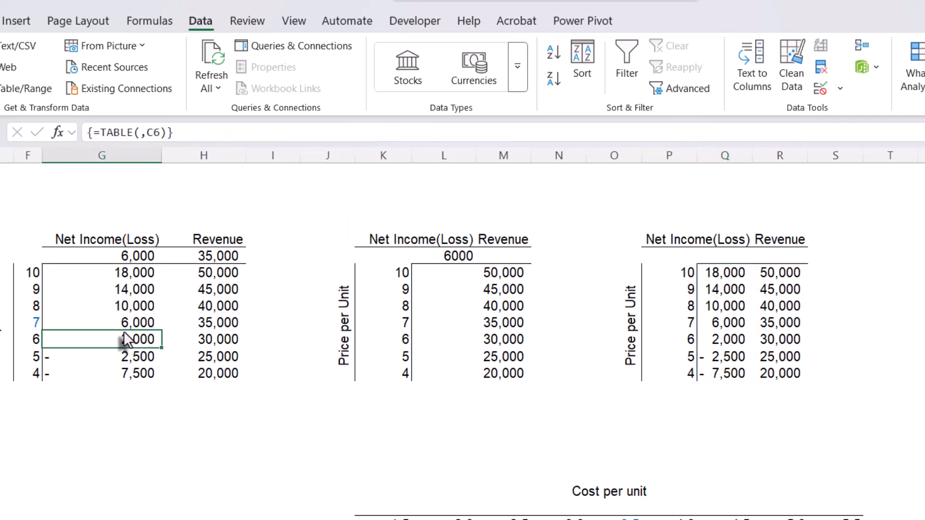
- Examine the spilled revenue and net income columns of the third table and the SEQUENCE formula in P10
left_click(787, 278)
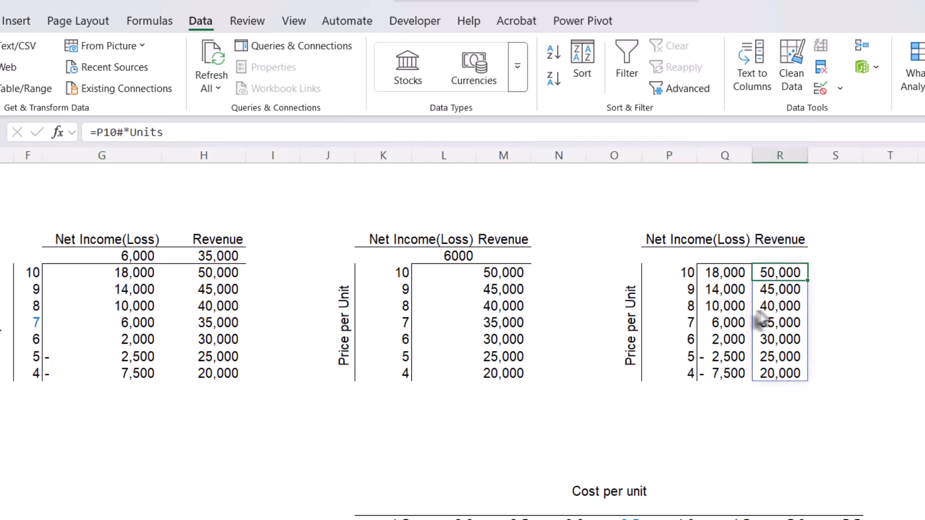
left_click(725, 308)
left_click(767, 329)
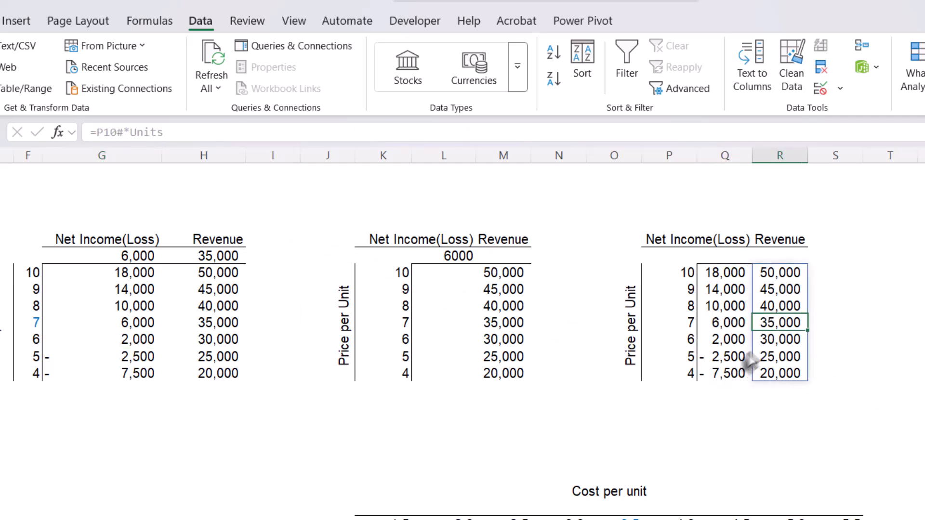
left_click(724, 362)
left_click(733, 310)
left_click(797, 307)
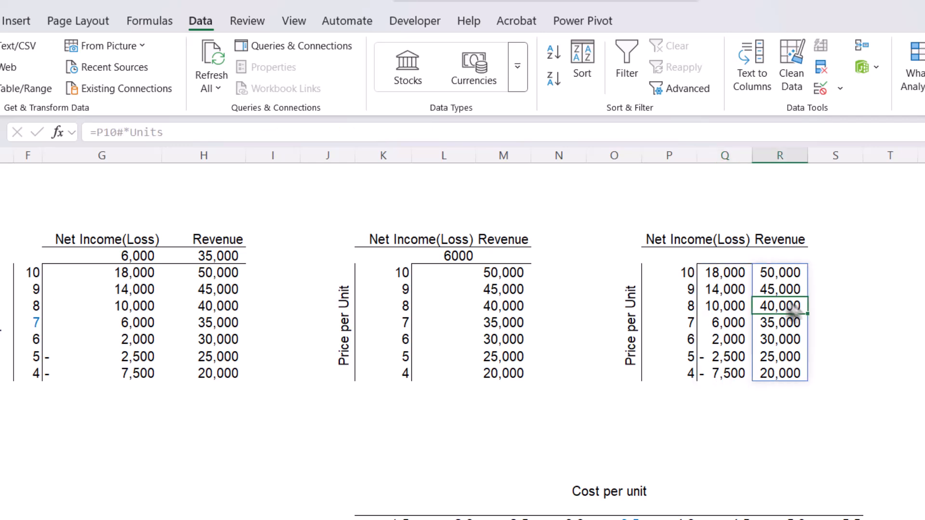
left_click(685, 281)
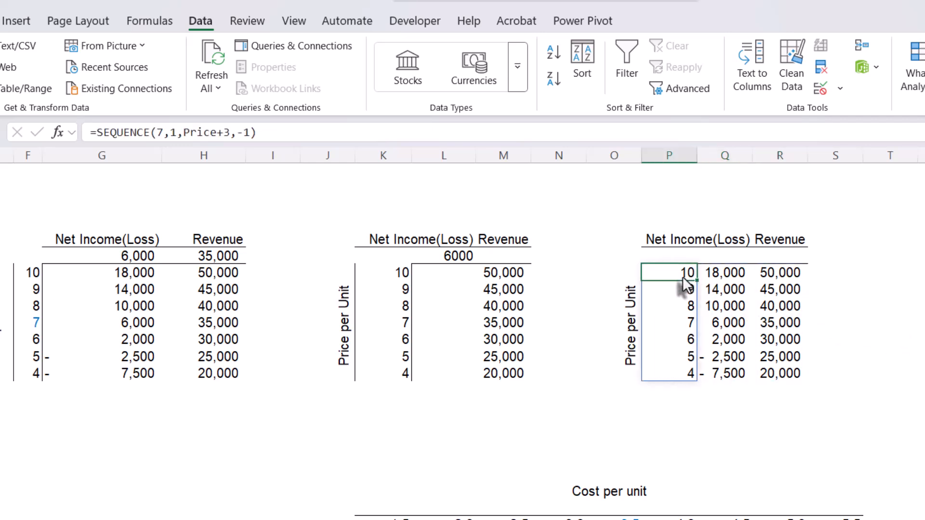
double_click(656, 273)
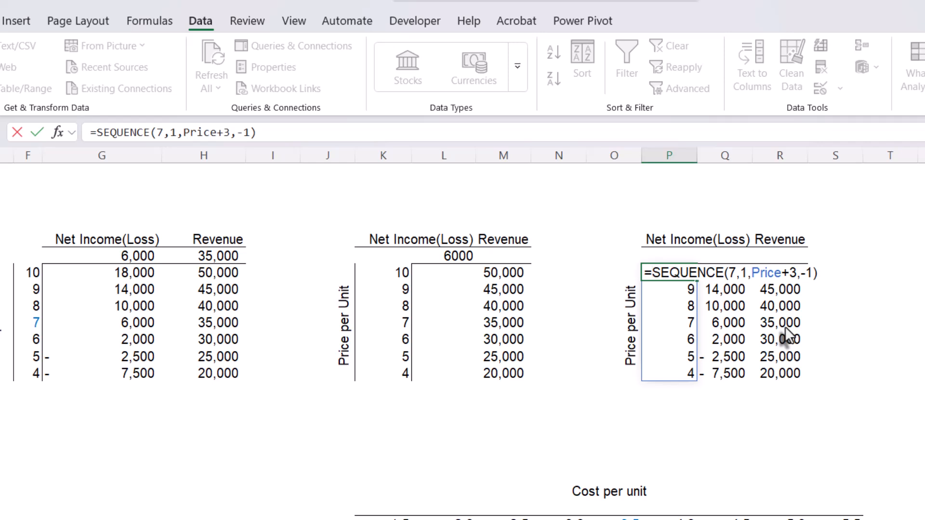
key("Escape")
left_click(890, 324)
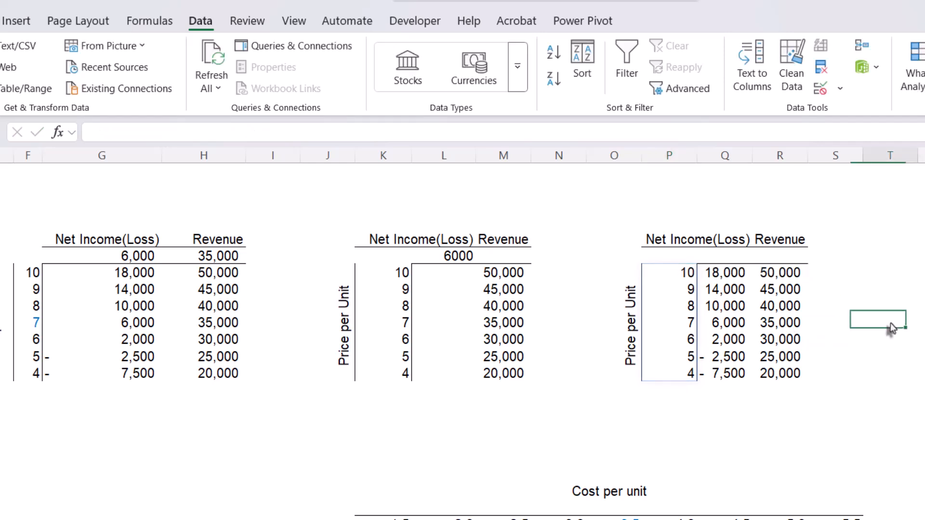
- Review the axes of the two-way table below: prices in J26:J32 and costs per unit in K25:S25
scroll(892, 328, "left", 4)
scroll(918, 513, "down", 3)
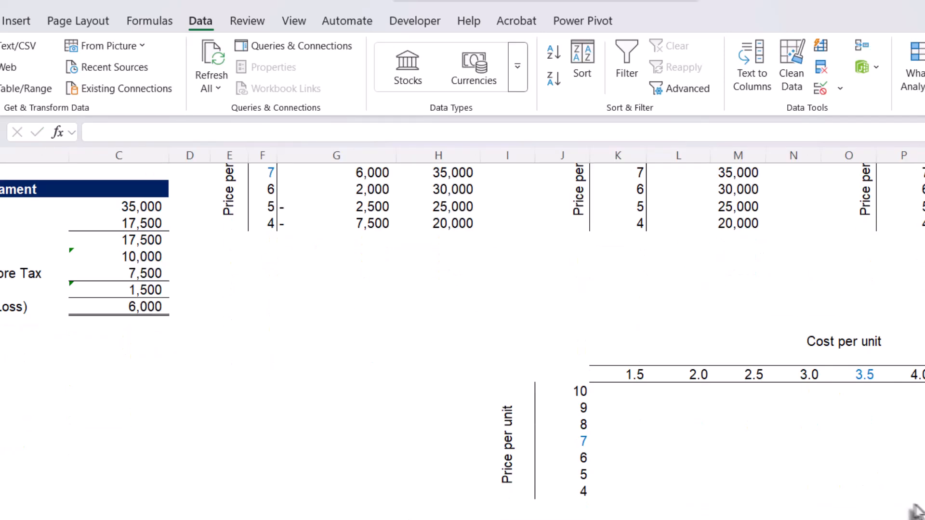
scroll(756, 463, "up", 1)
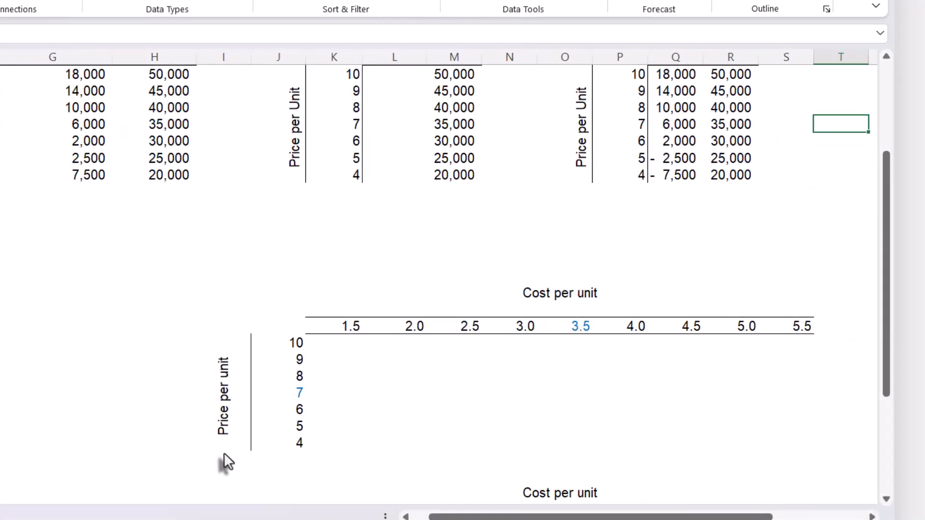
left_click(285, 342)
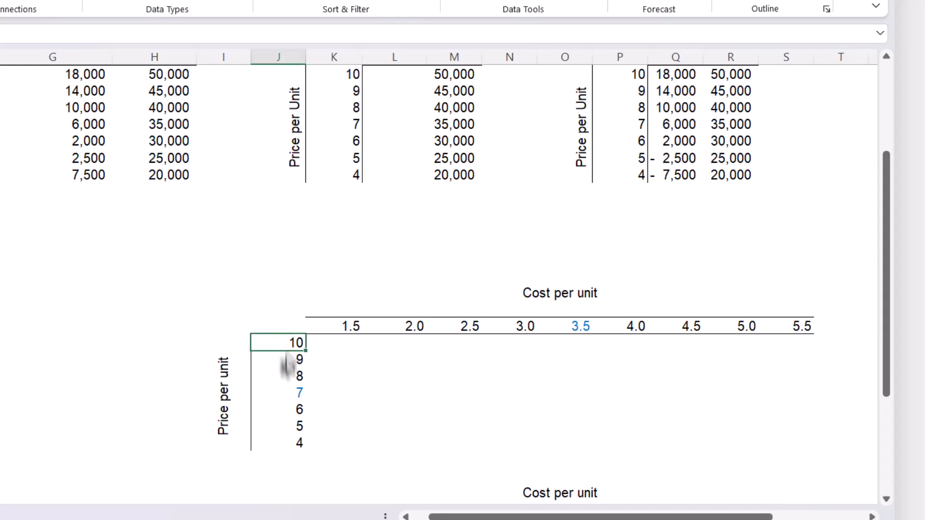
left_click_drag(288, 366, 292, 462)
left_click(576, 309)
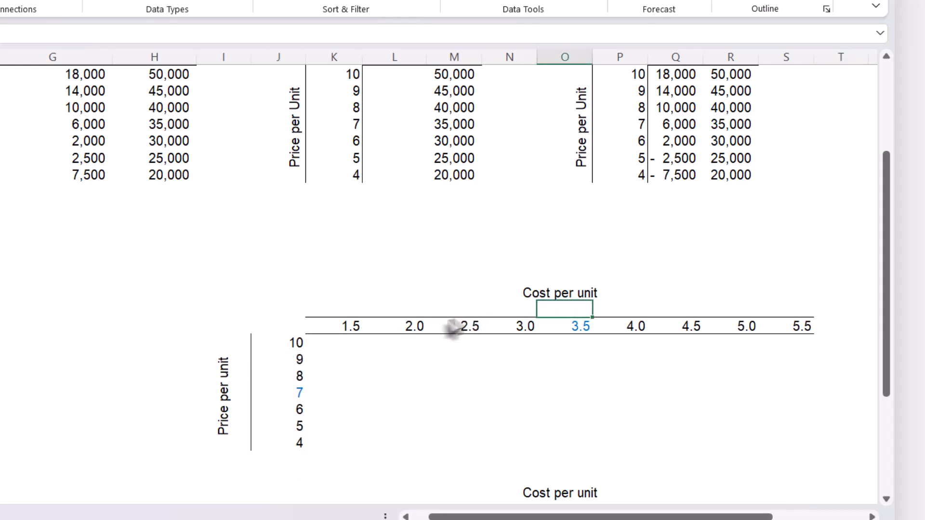
left_click_drag(351, 332, 762, 330)
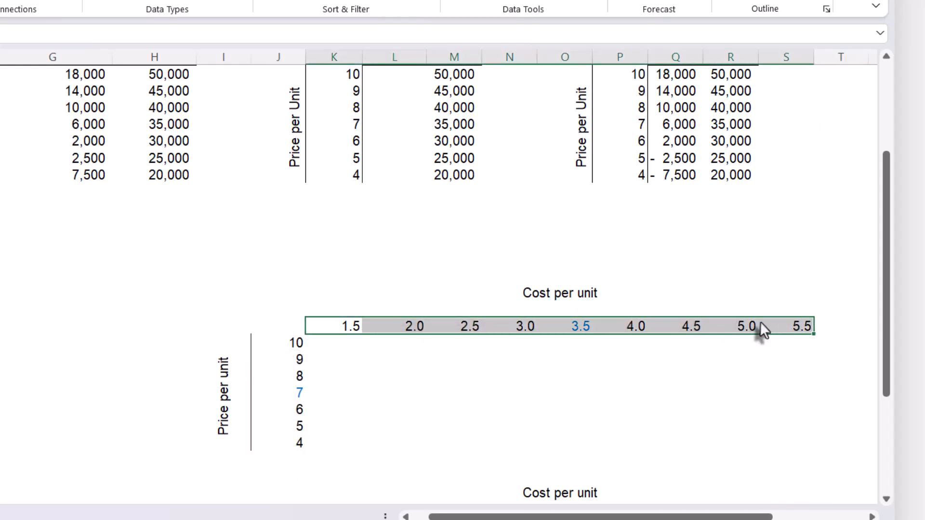
scroll(713, 352, "up", 2)
scroll(646, 378, "down", 1)
- Inspect how the cost headers in N25, K25 and P25 are calculated from the base cost in O25
left_click(582, 382)
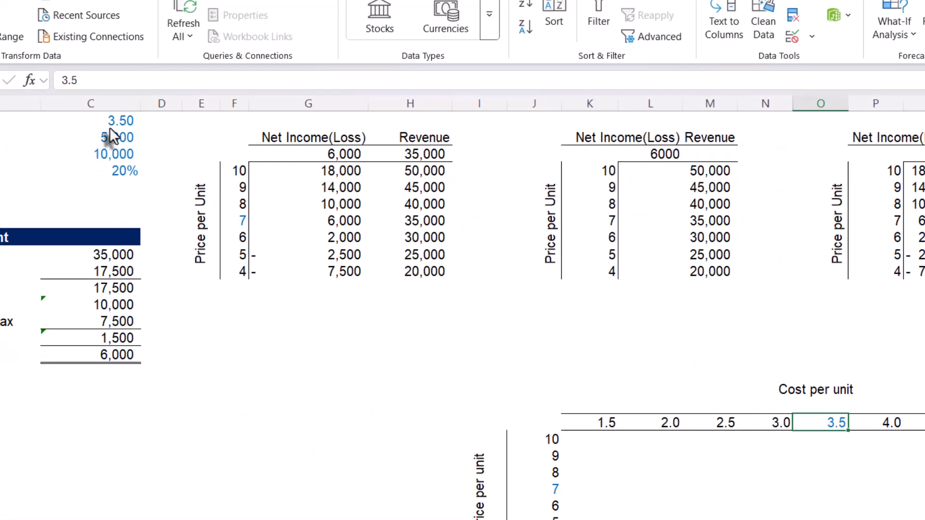
left_click(778, 424)
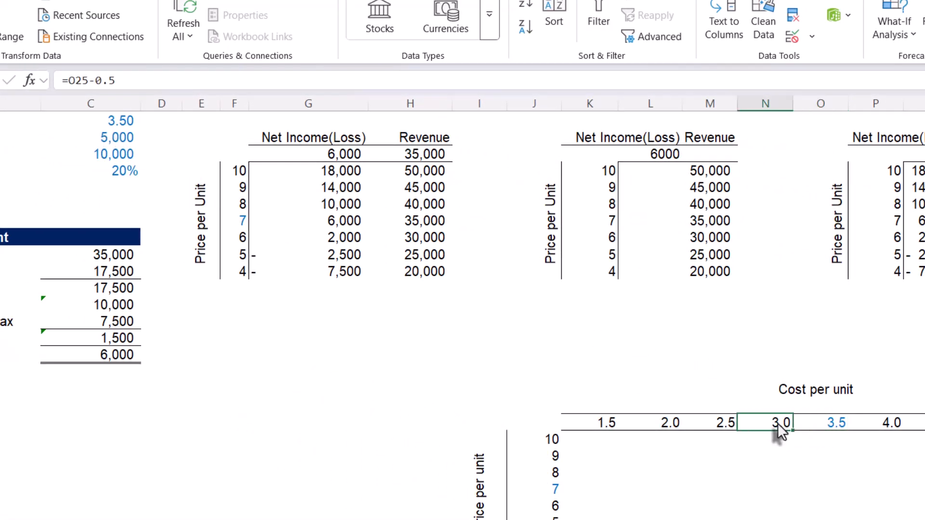
double_click(778, 423)
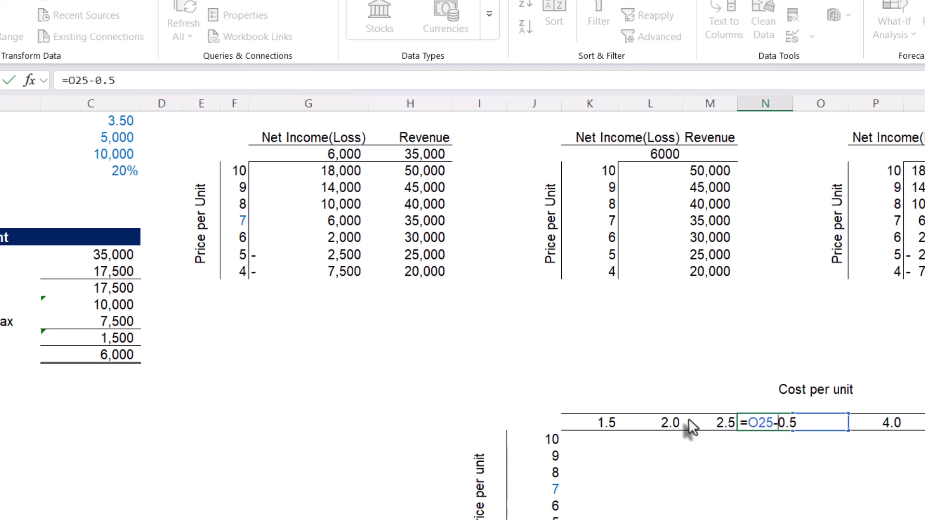
key("Escape")
left_click(603, 424)
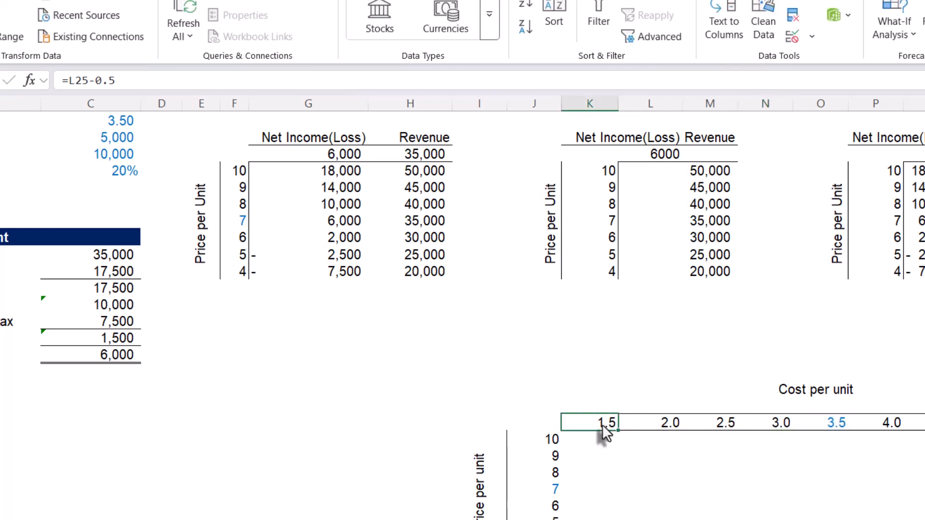
left_click(889, 426)
double_click(891, 426)
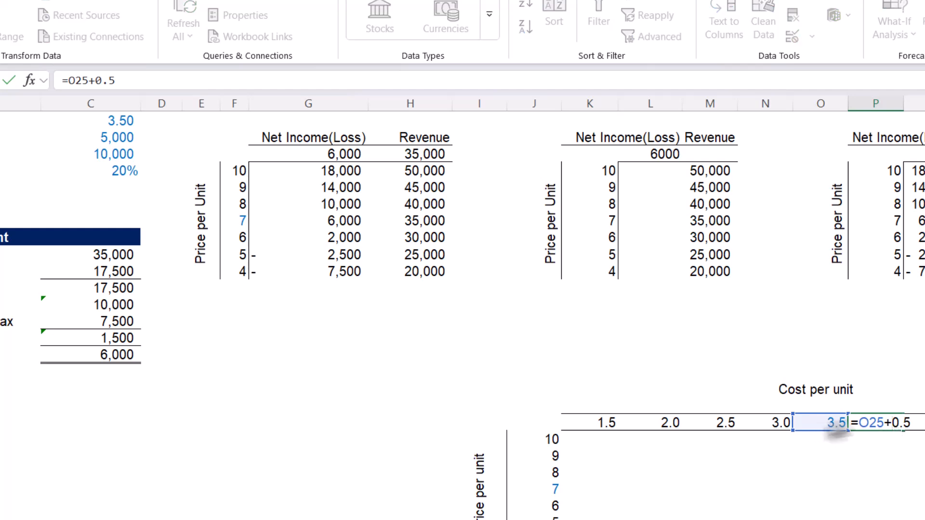
key("Escape")
left_click(860, 350)
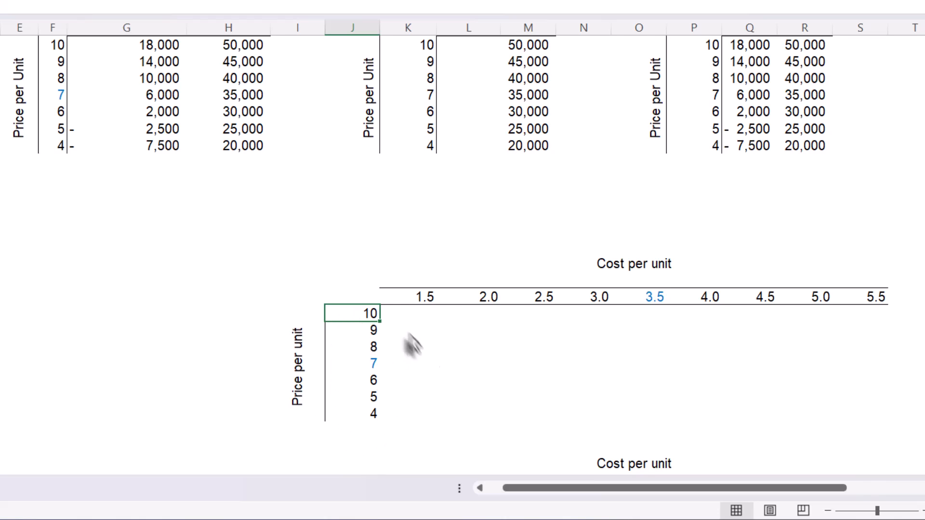
- Link the two-way table's corner cell J25 to the income statement's net income with =C21
left_click(405, 320)
scroll(401, 323, "up", 1)
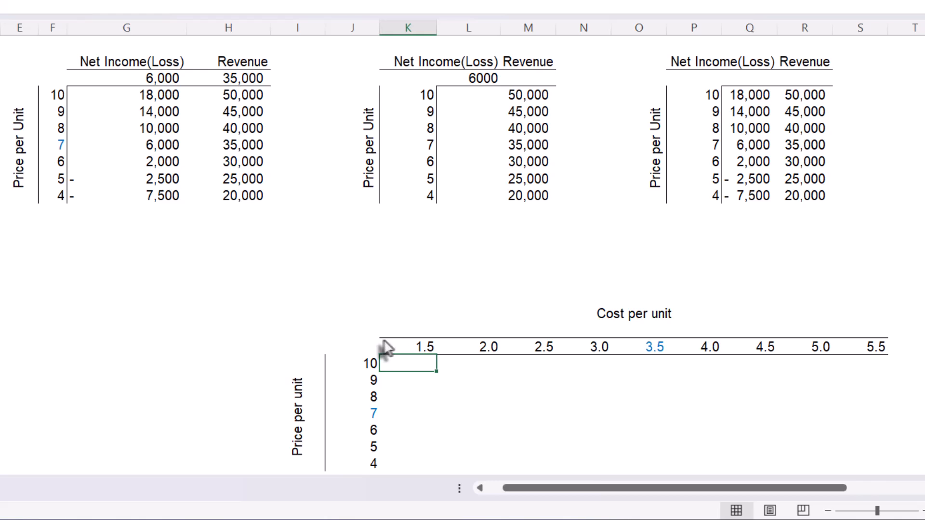
left_click(535, 347)
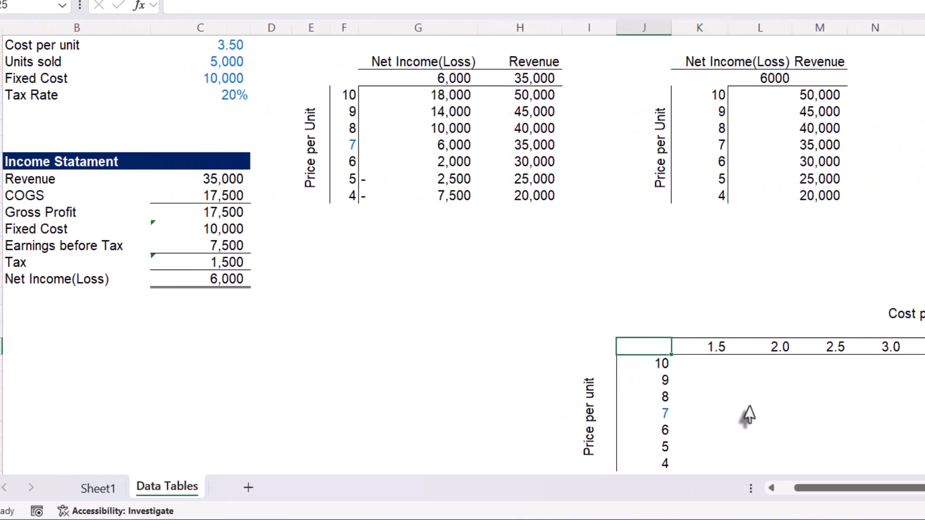
type("=")
left_click(236, 283)
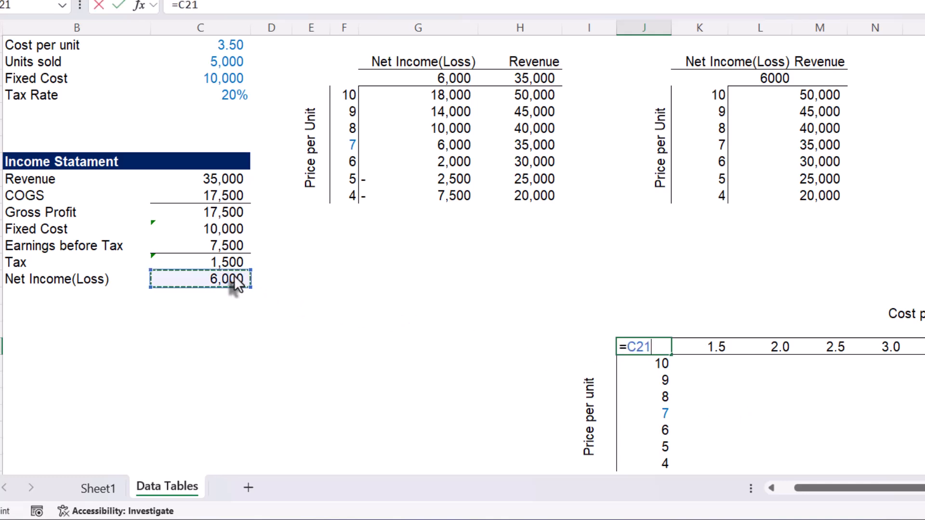
key("Return")
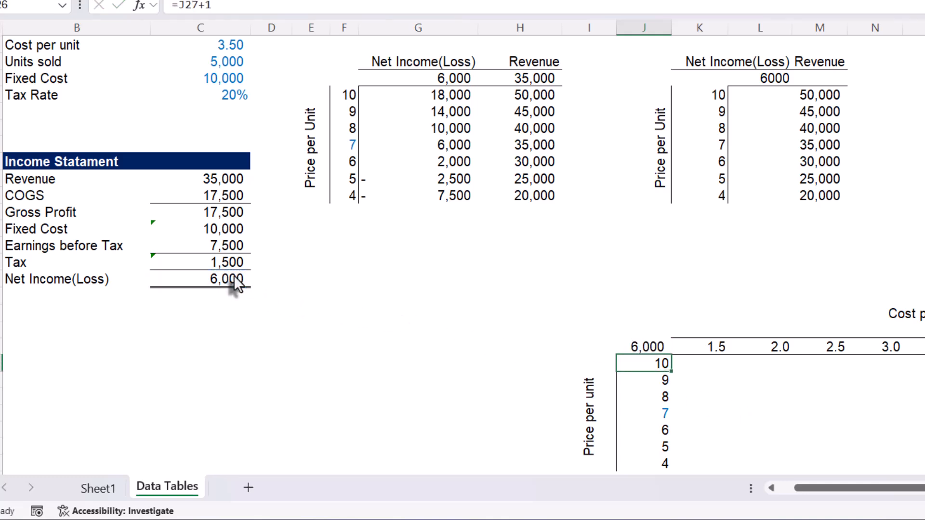
left_click(652, 347)
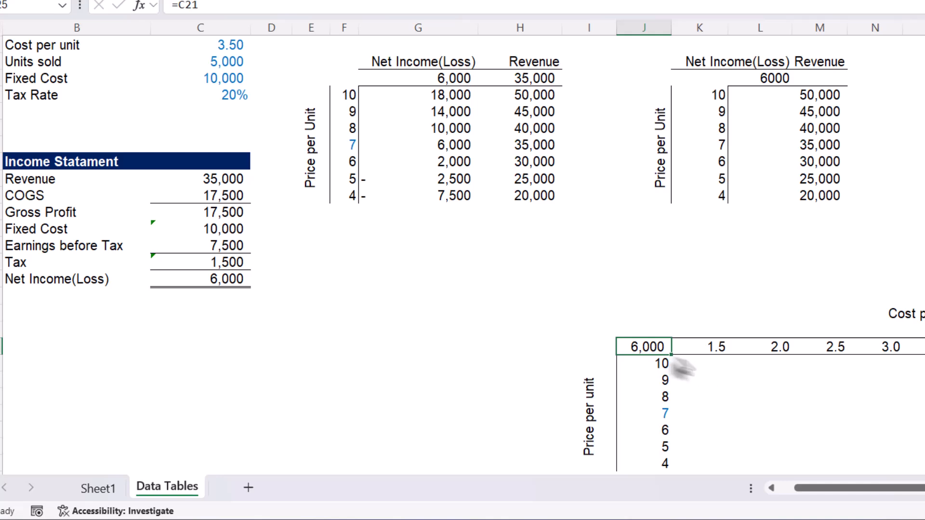
- Start a what-if Data Table on the two-way price and cost grid J25:S32
scroll(665, 357, "down", 1)
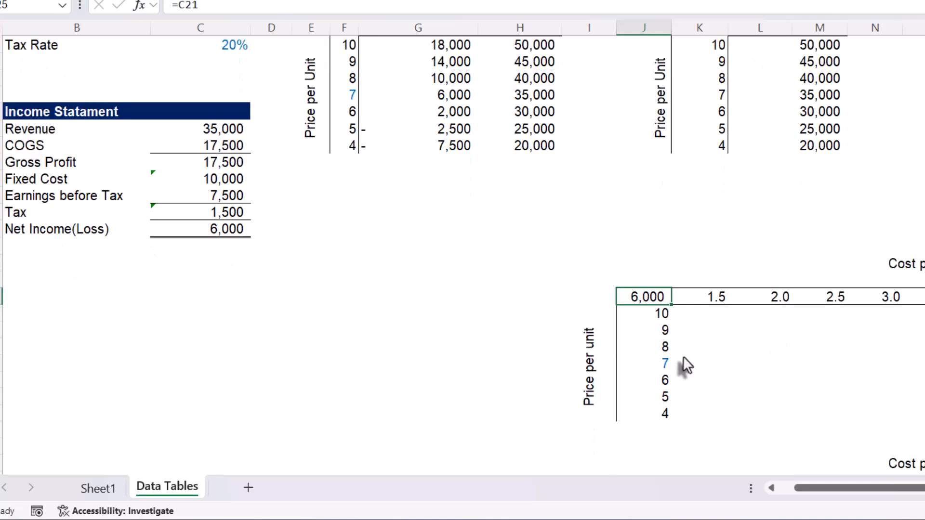
left_click(733, 345)
scroll(675, 328, "right", 1)
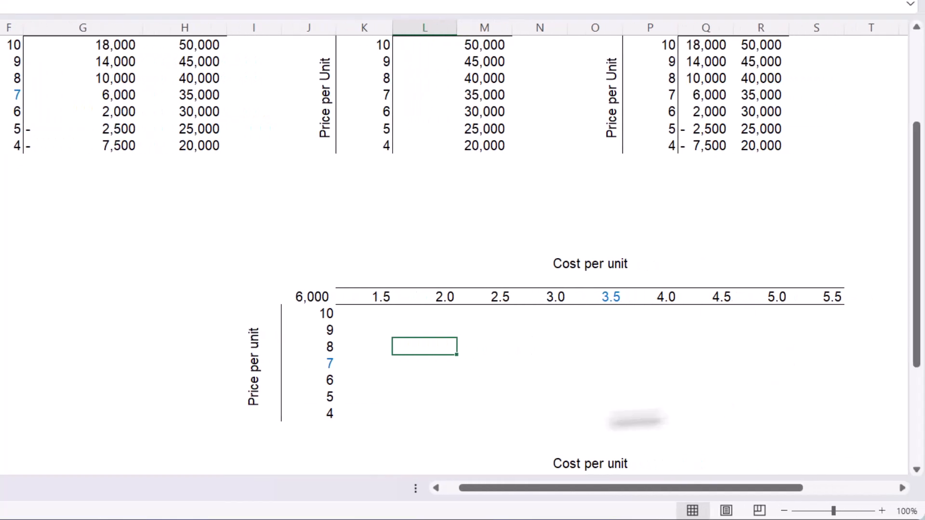
left_click_drag(301, 297, 817, 423)
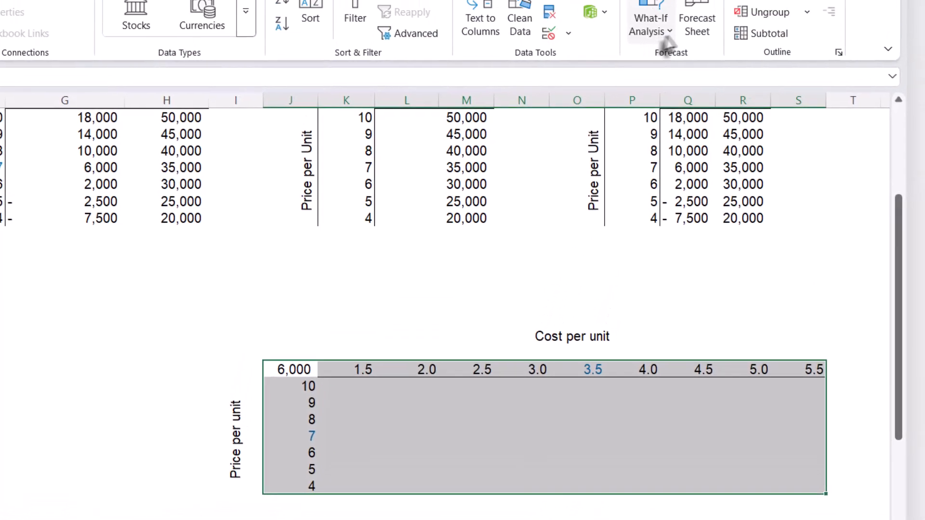
left_click(656, 90)
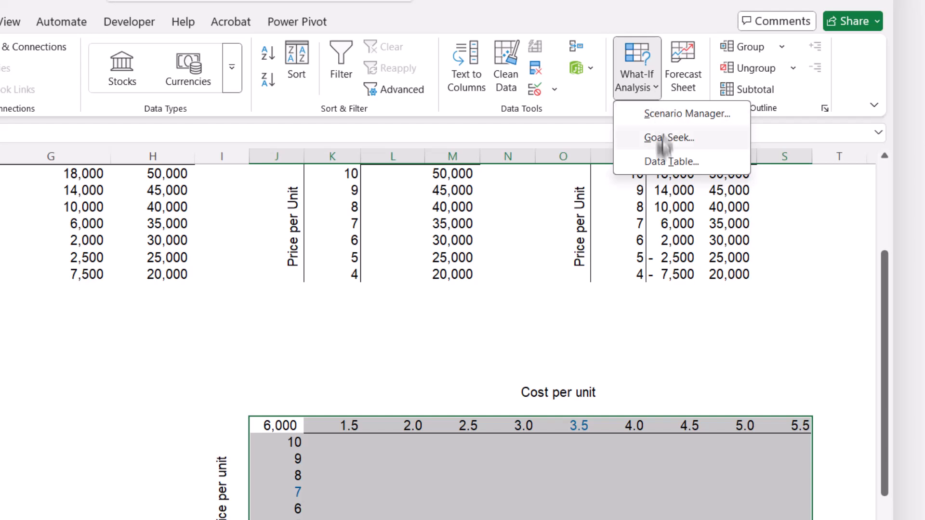
left_click(658, 162)
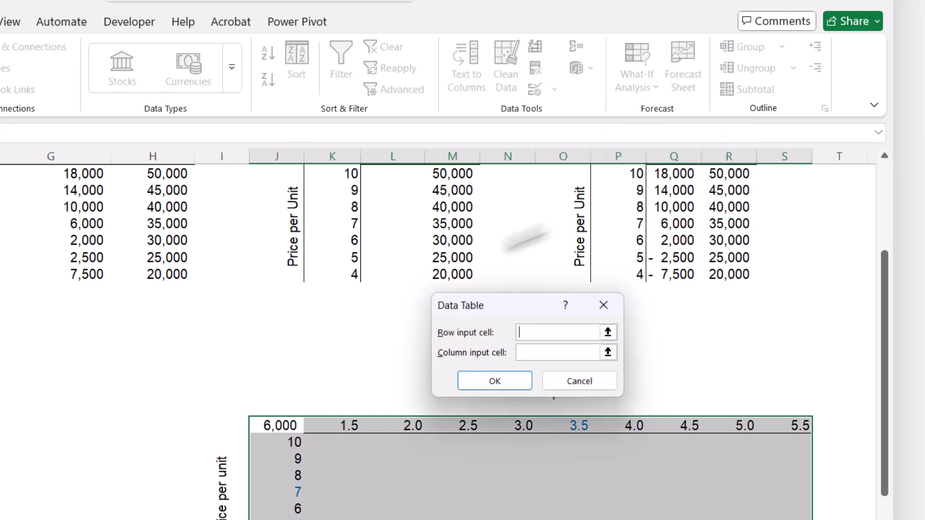
- Create the data table with the cost per unit C7 as row input cell and the price per unit C6 as column input cell
scroll(327, 290, "up", 2)
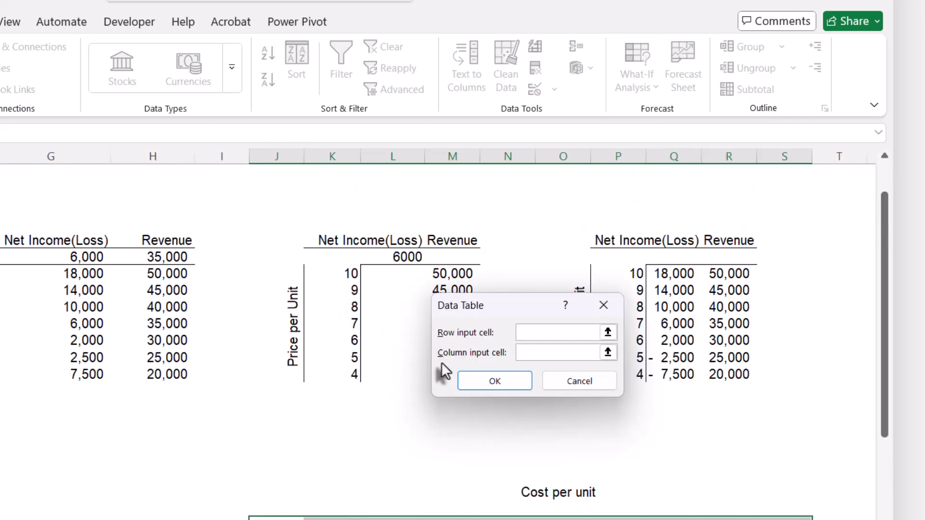
scroll(531, 479, "down", 1)
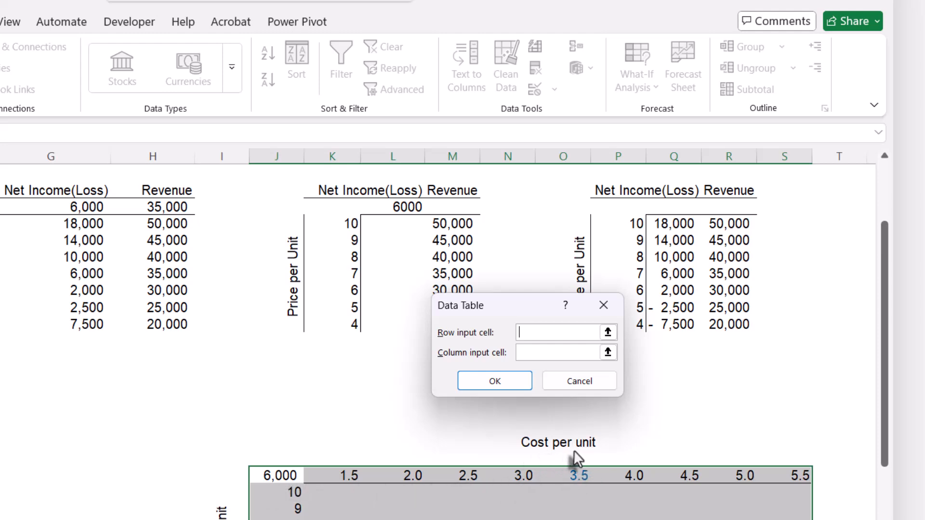
left_click(608, 332)
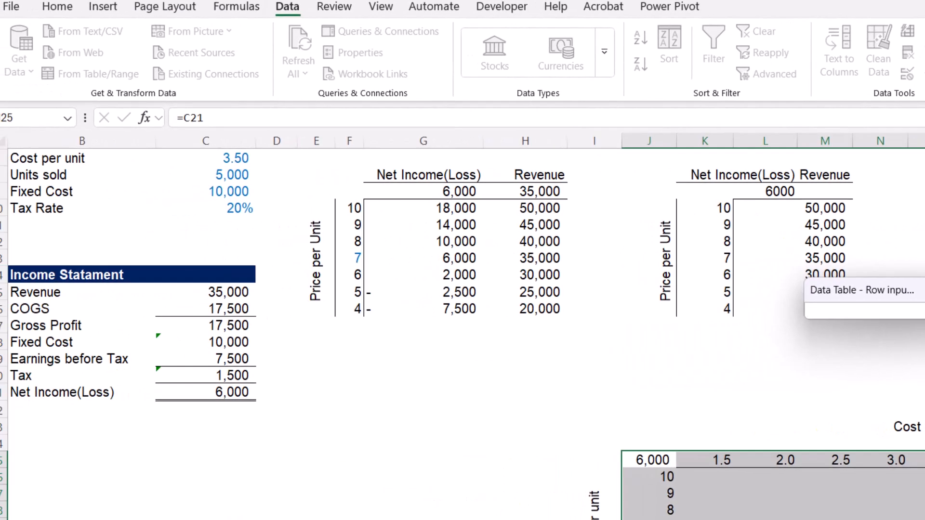
left_click(209, 157)
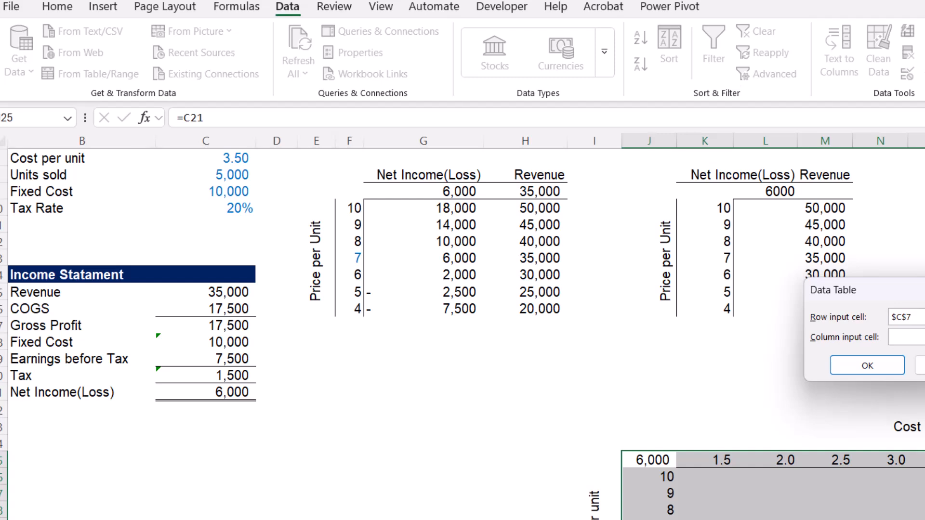
left_click(924, 337)
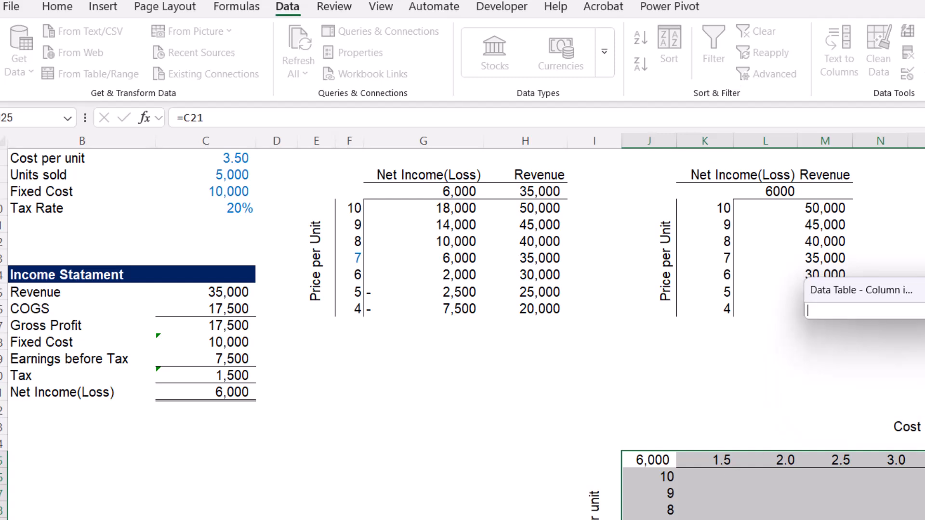
scroll(208, 186, "up", 1)
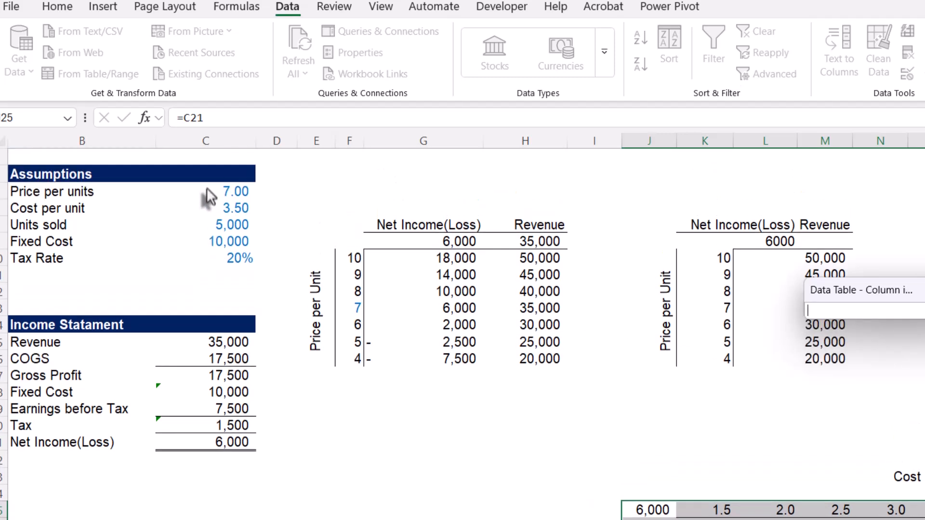
left_click(221, 186)
scroll(502, 332, "down", 2)
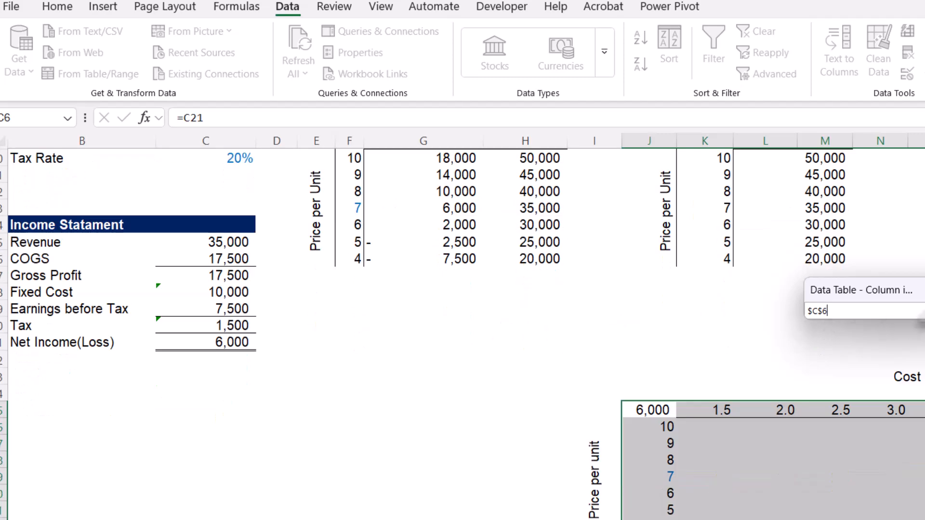
left_click(866, 289)
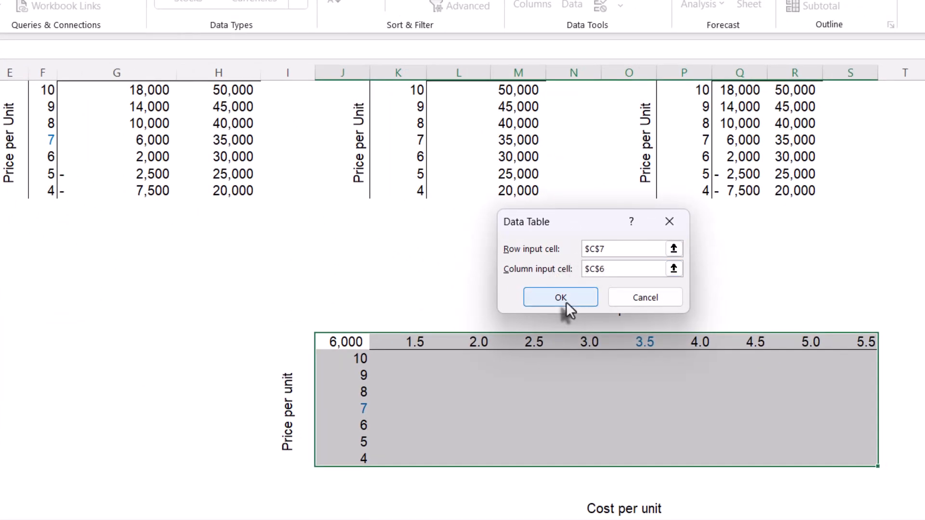
left_click(560, 298)
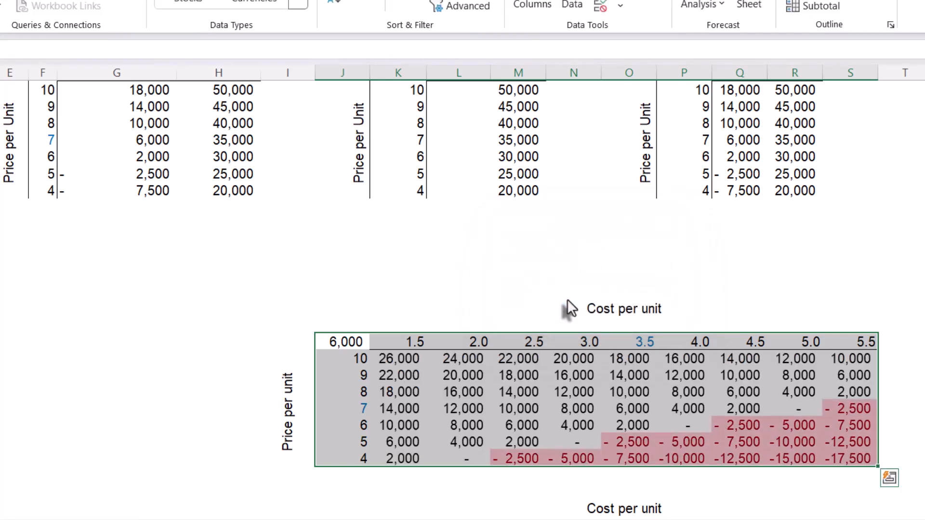
- Examine the two-way table's net income results, especially the price and cost combinations highlighted as losses
scroll(457, 344, "down", 2)
scroll(457, 341, "down", 1)
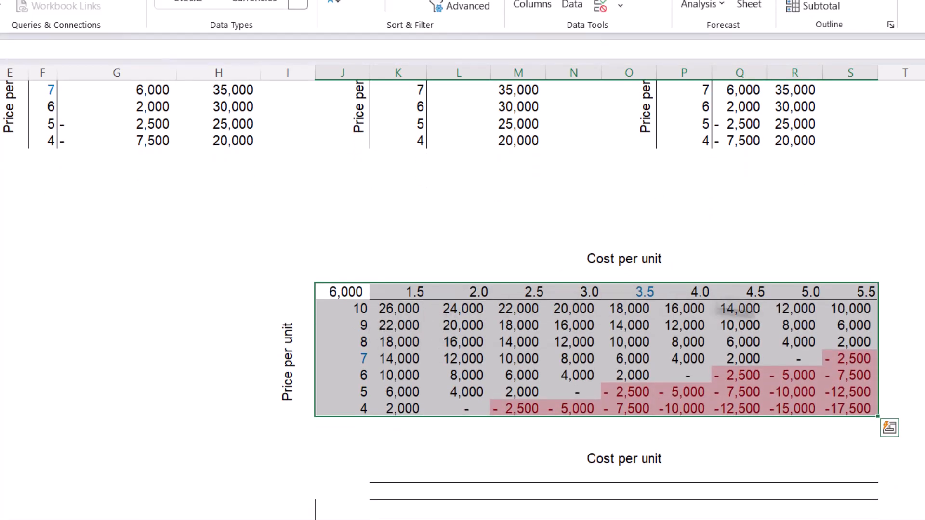
left_click(478, 337)
left_click(629, 392)
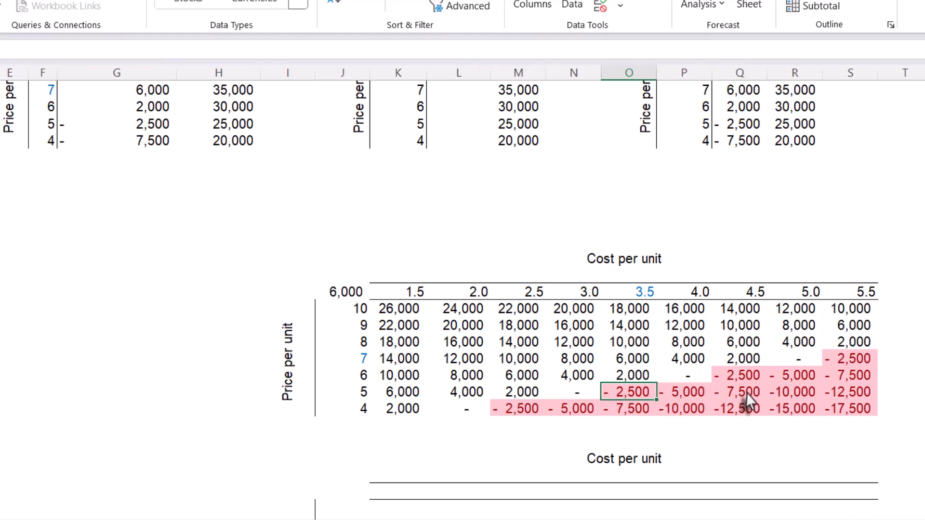
left_click(737, 378)
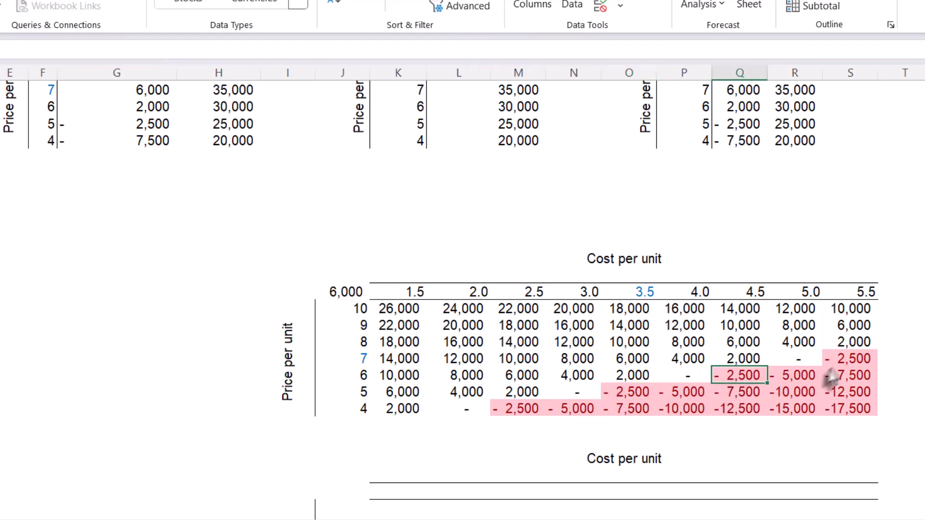
left_click(839, 366)
left_click_drag(839, 367, 832, 393)
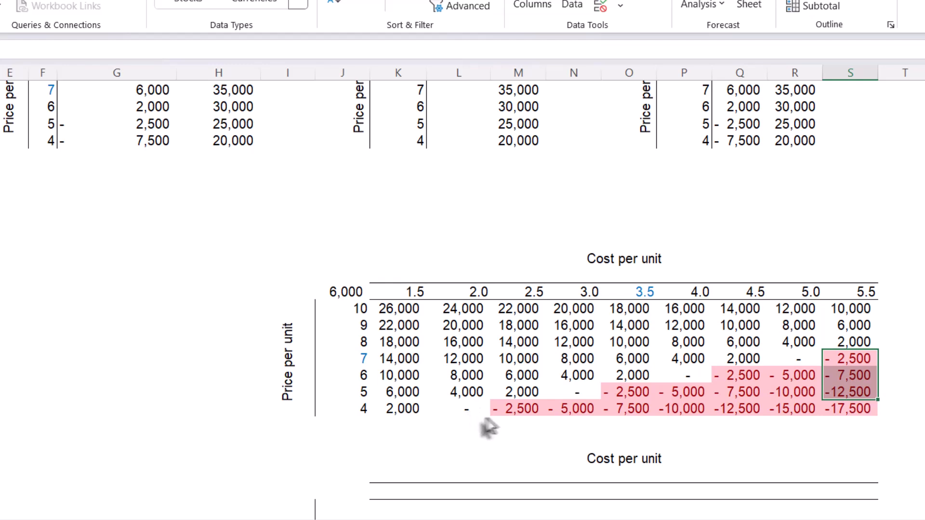
left_click(515, 410)
left_click_drag(516, 409, 838, 366)
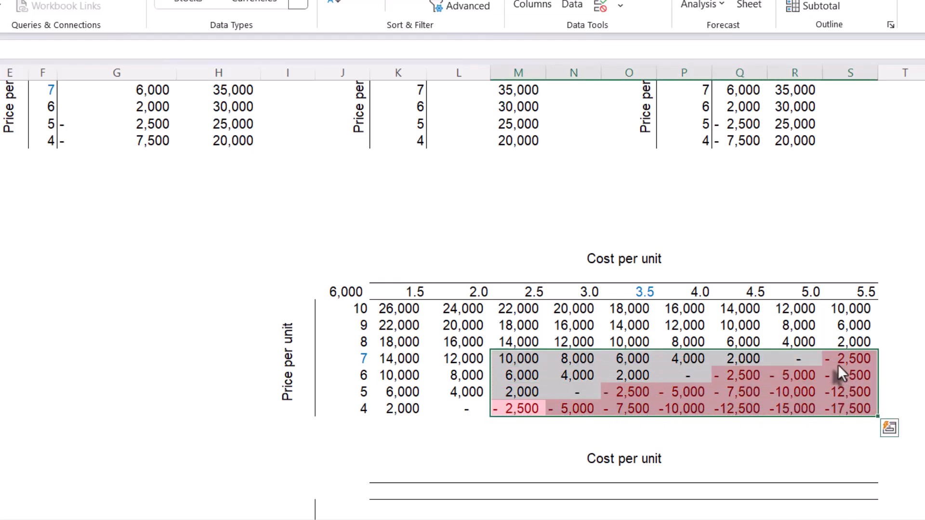
left_click(839, 407)
- Fill the price axis of the empty lower two-way table with =SEQUENCE(7,1,Price+3,-1) and check the spilled range
scroll(747, 400, "down", 3)
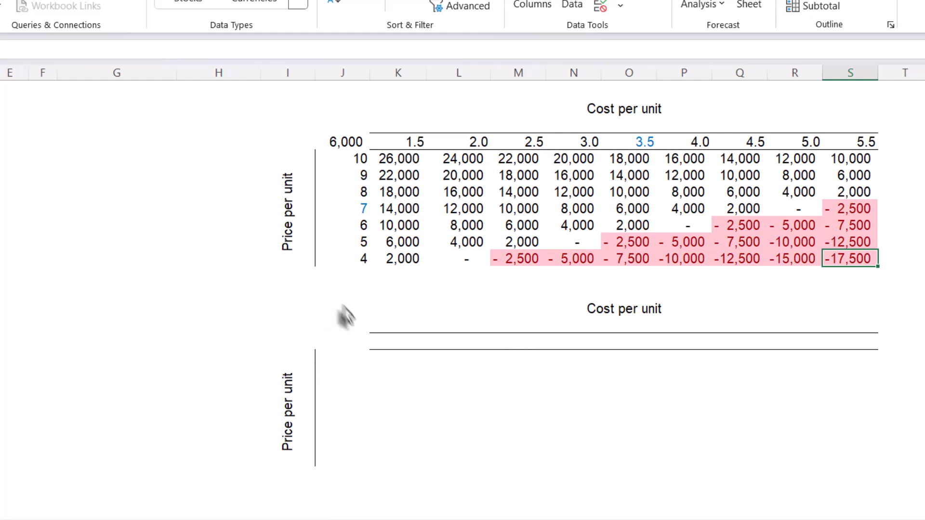
left_click(342, 363)
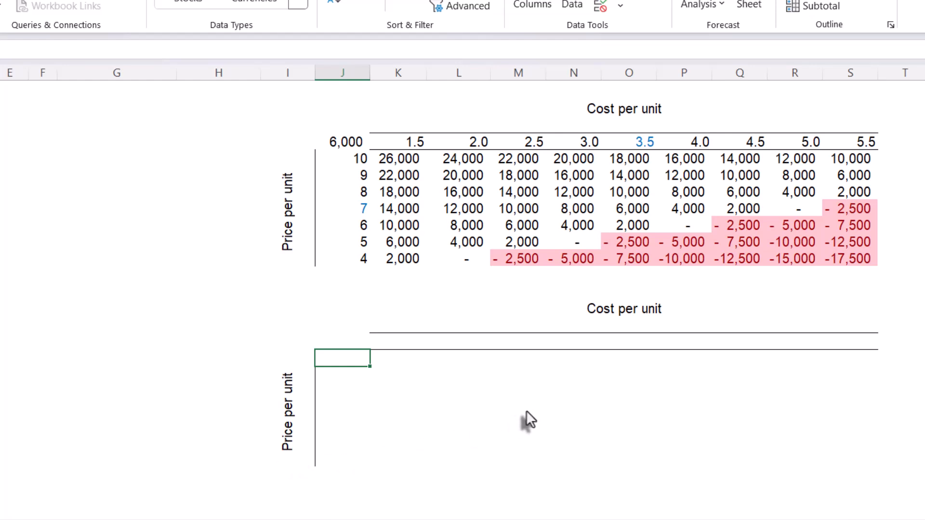
type("=")
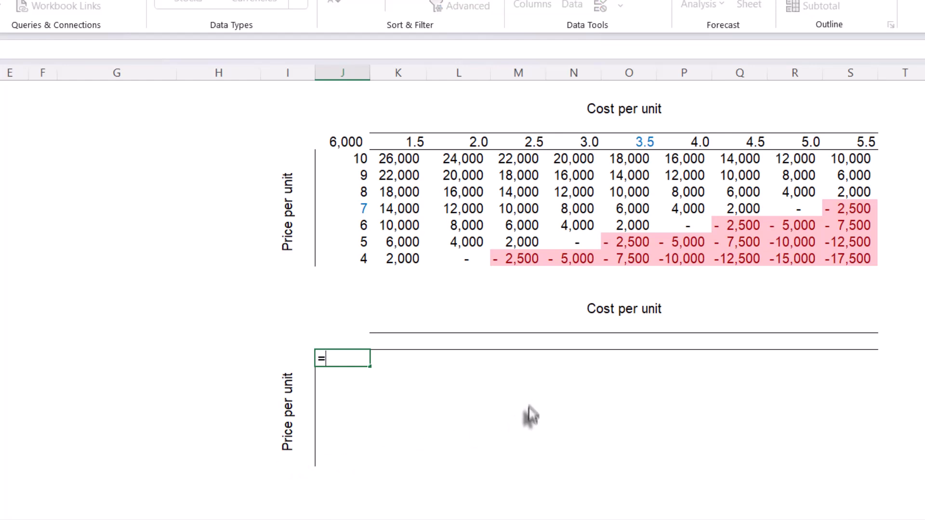
type("seq")
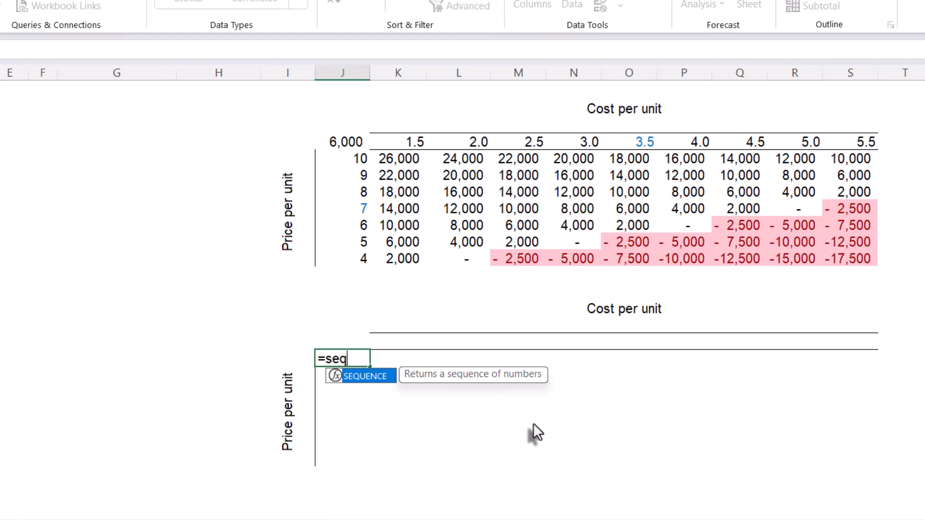
key("Tab")
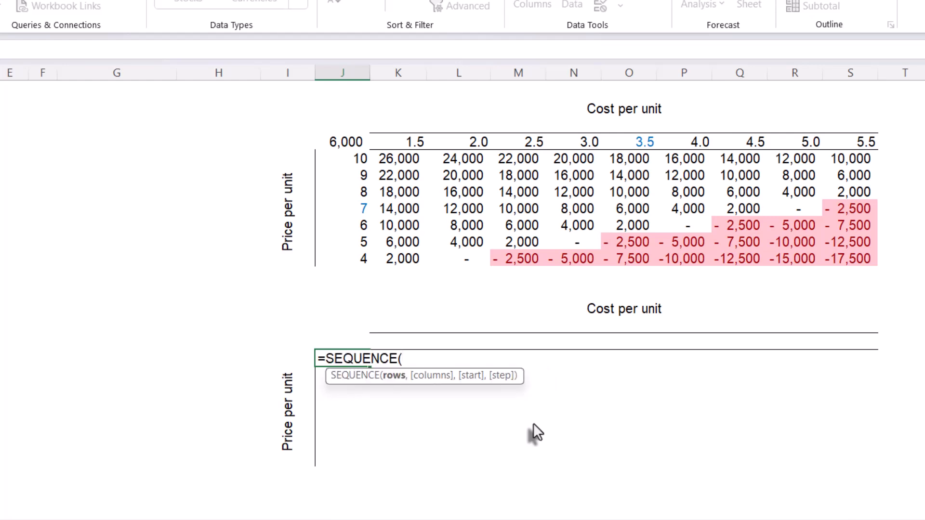
type("7,1")
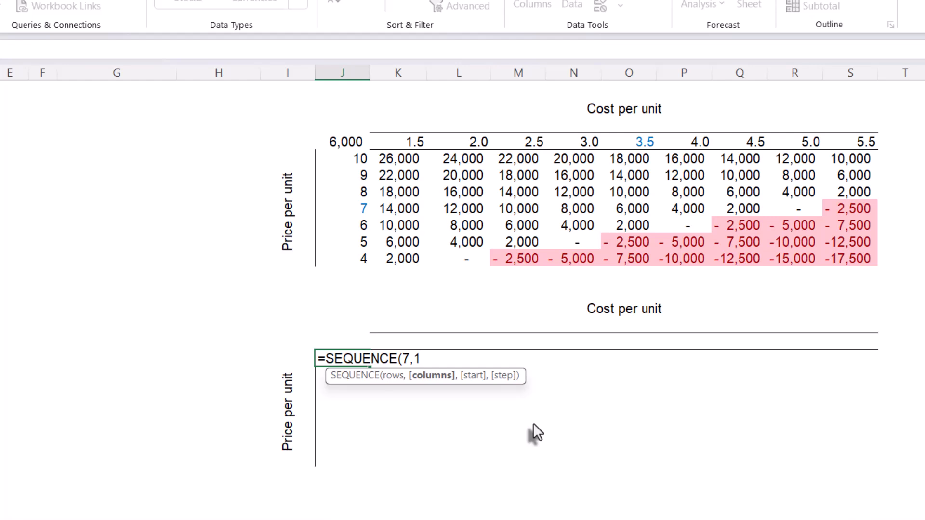
type(",")
type("pr")
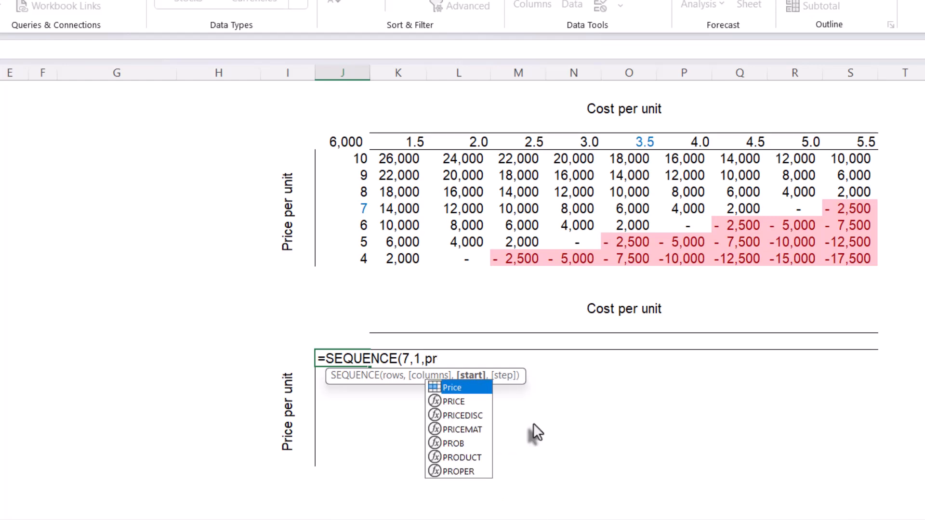
key("Tab")
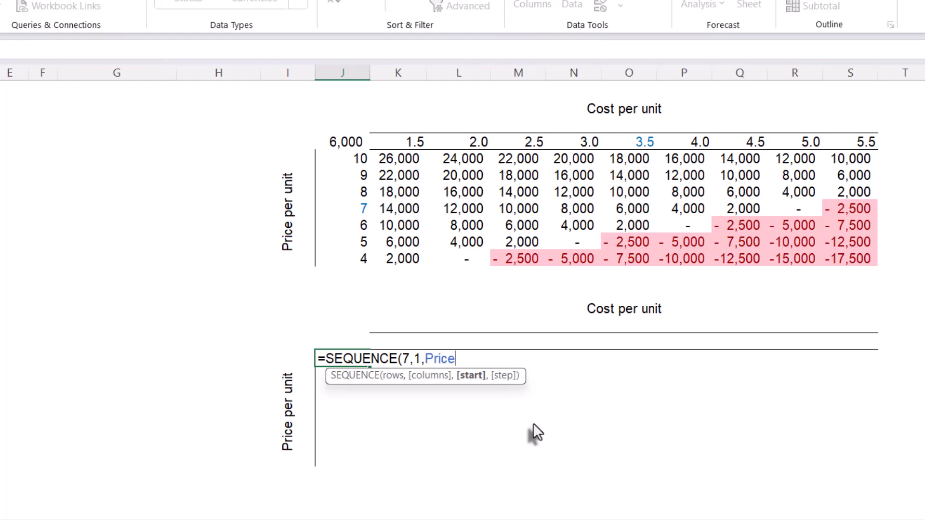
type("+3,")
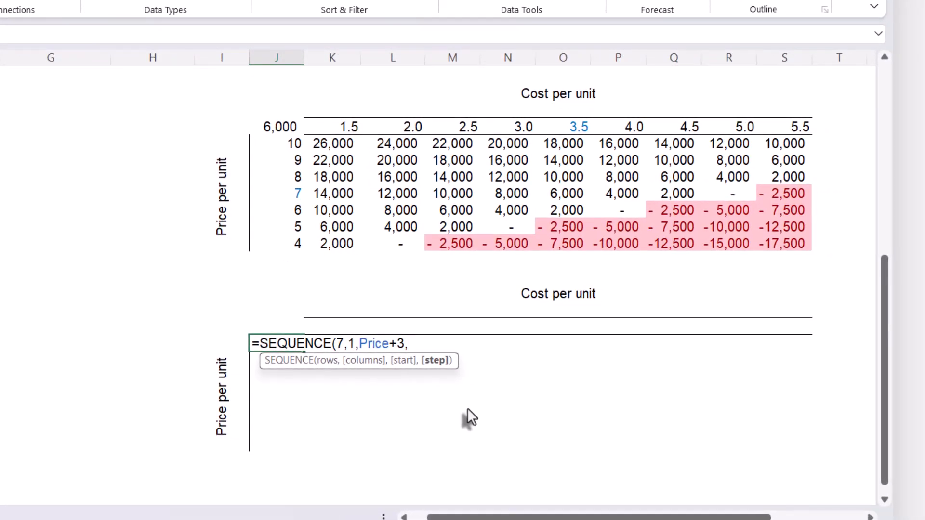
type("-1)")
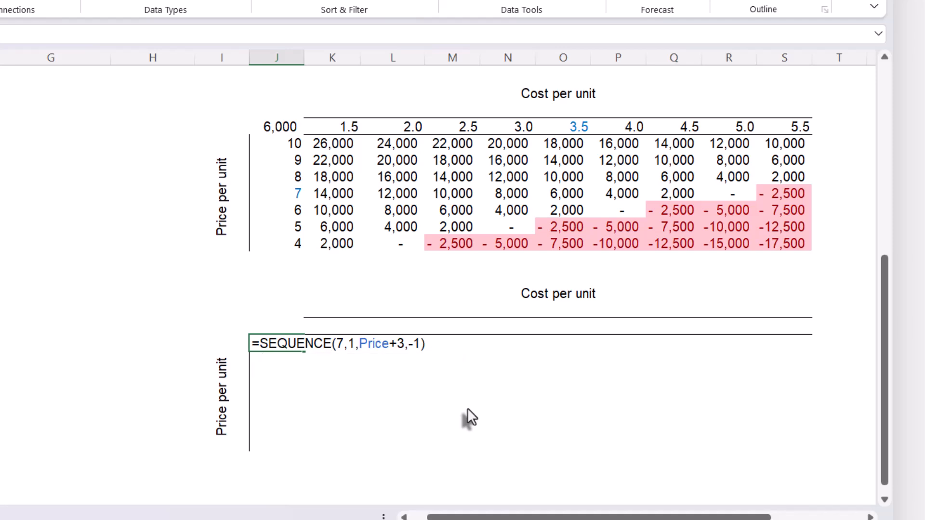
key("Return")
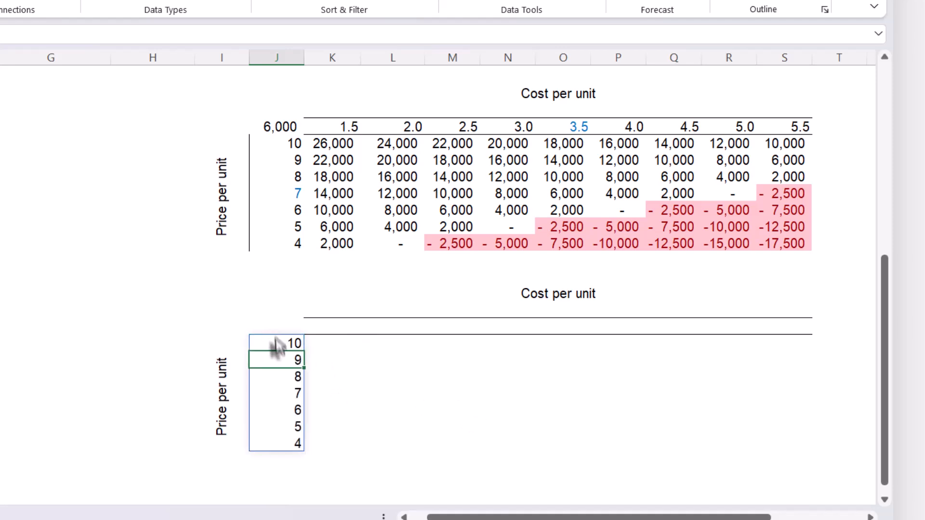
left_click(279, 344)
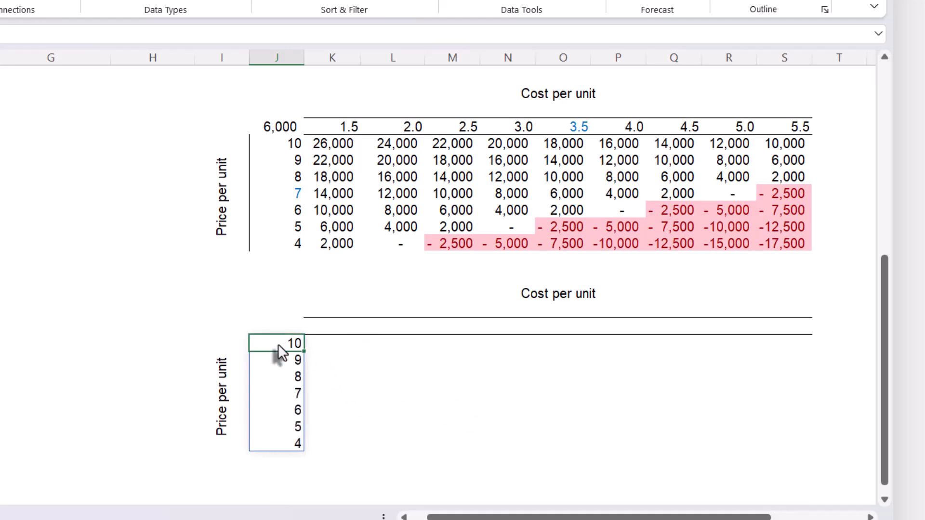
left_click(279, 442)
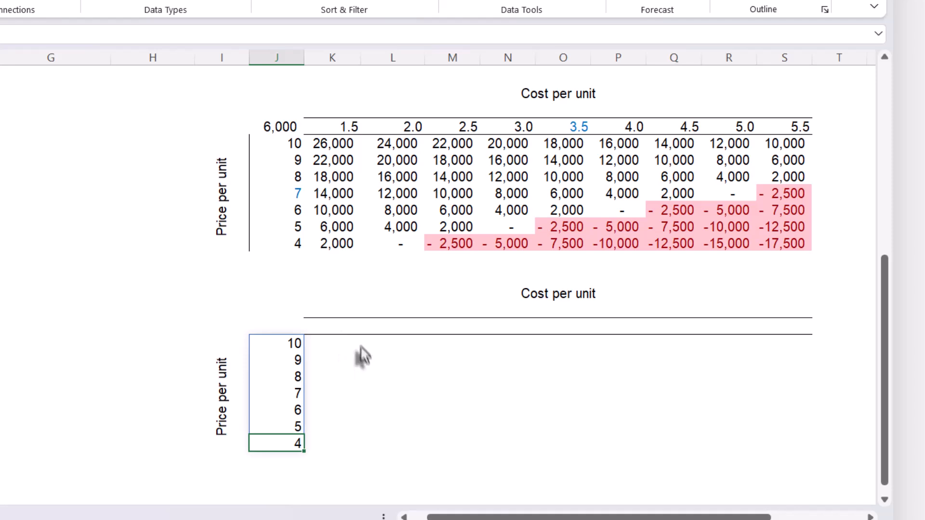
- Fill the cost axis of the lower two-way table with =SEQUENCE(1,9,Cost-2,0.5) and check the spilled range
left_click(339, 326)
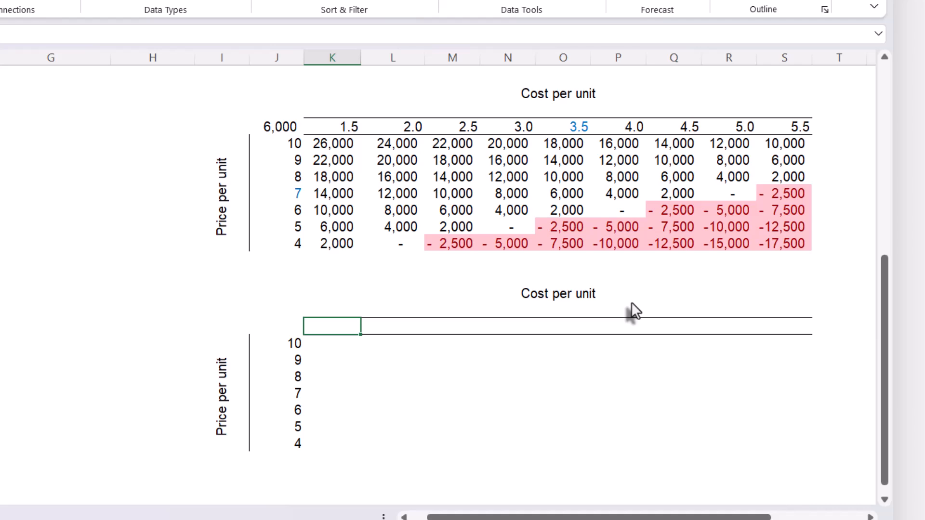
type("=seq")
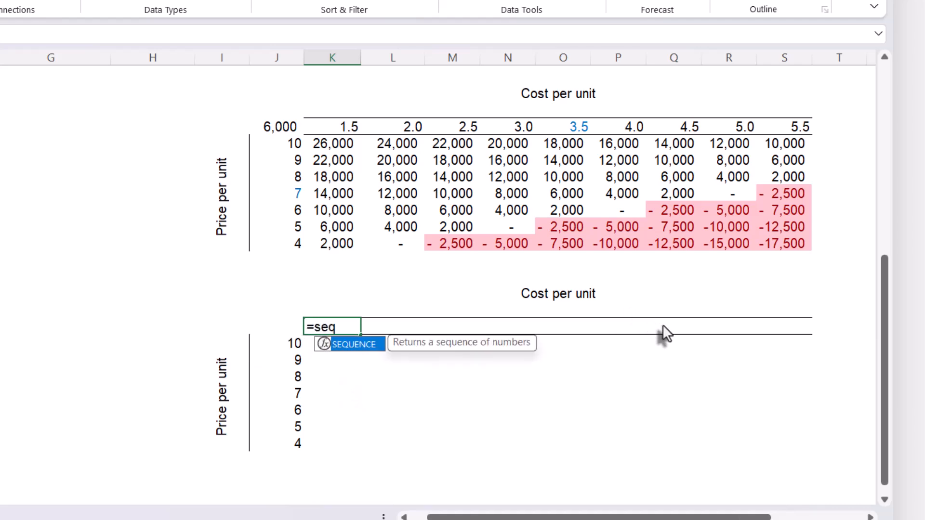
key("Tab")
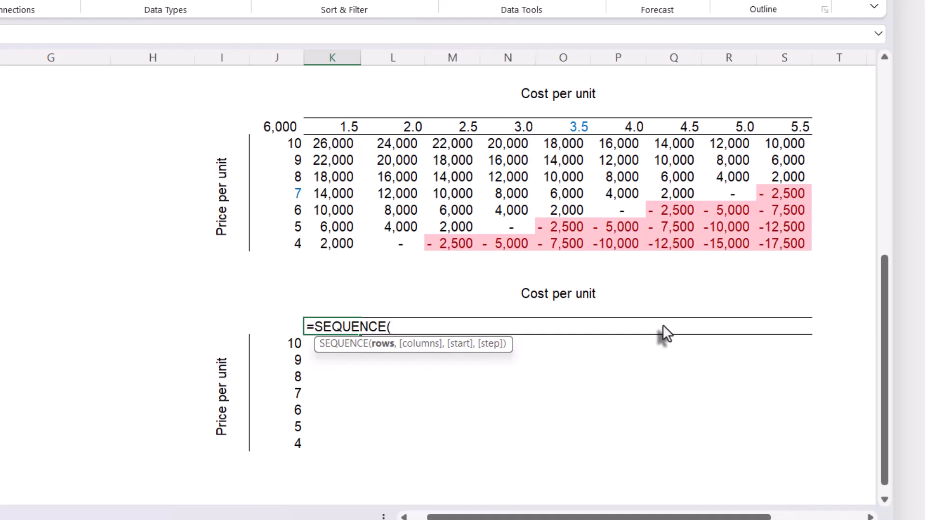
type("1,")
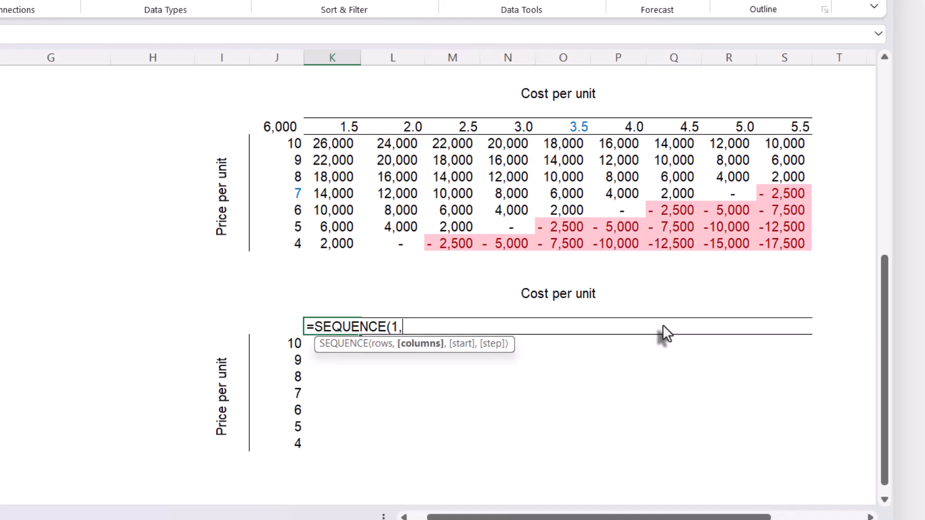
type("9,")
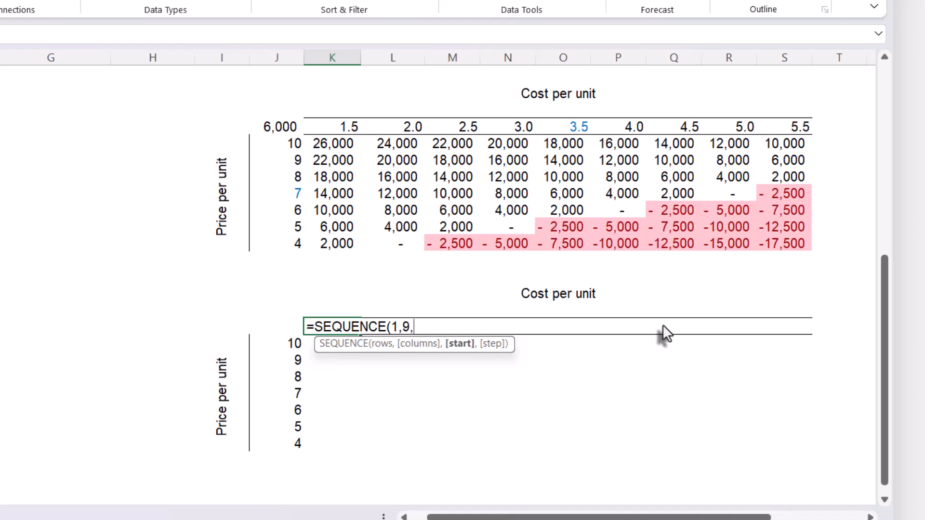
type("cost")
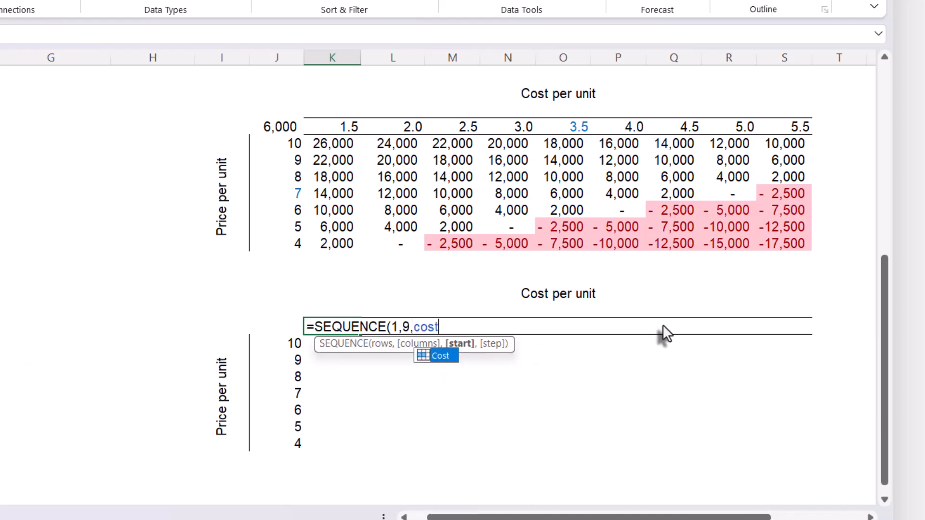
key("Tab")
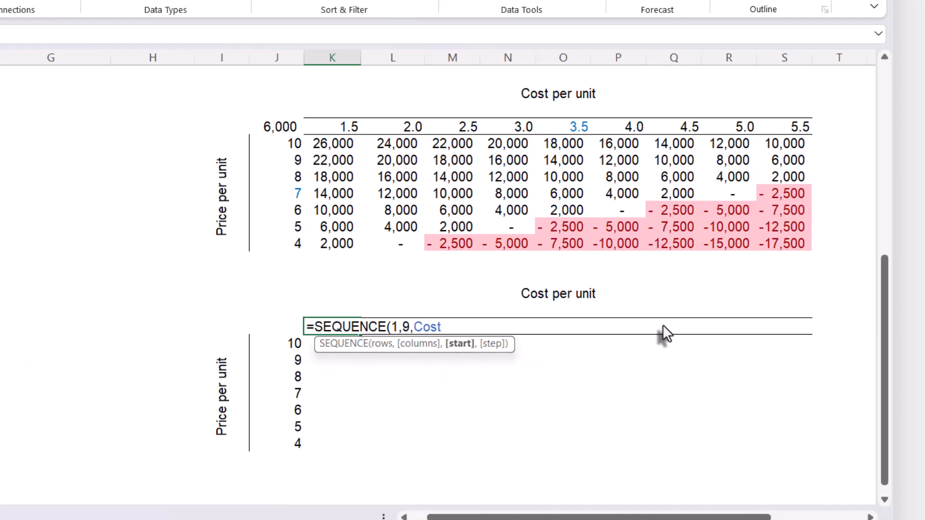
type("-2,")
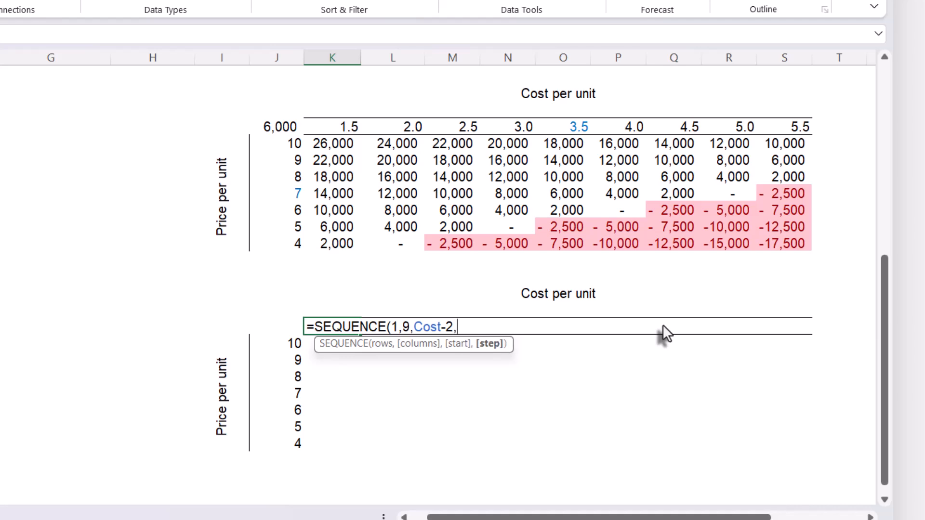
type("0.5)")
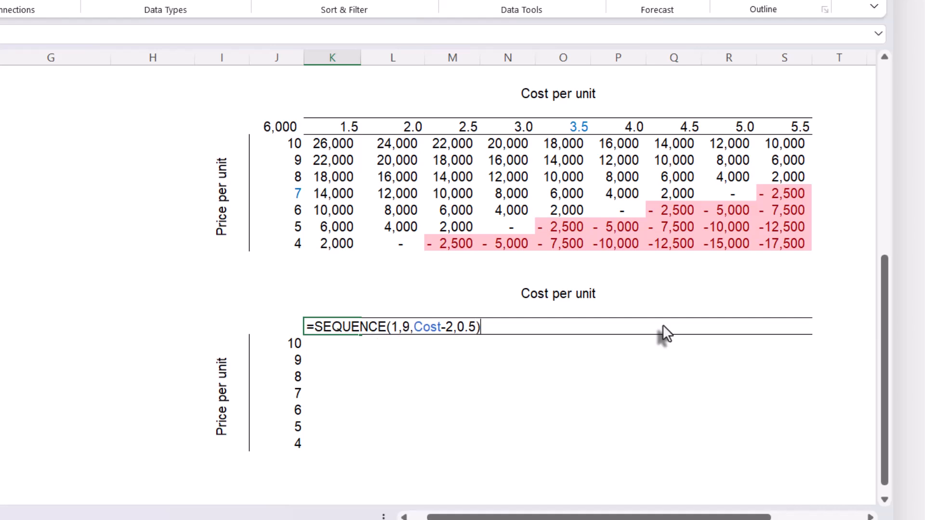
key("Return")
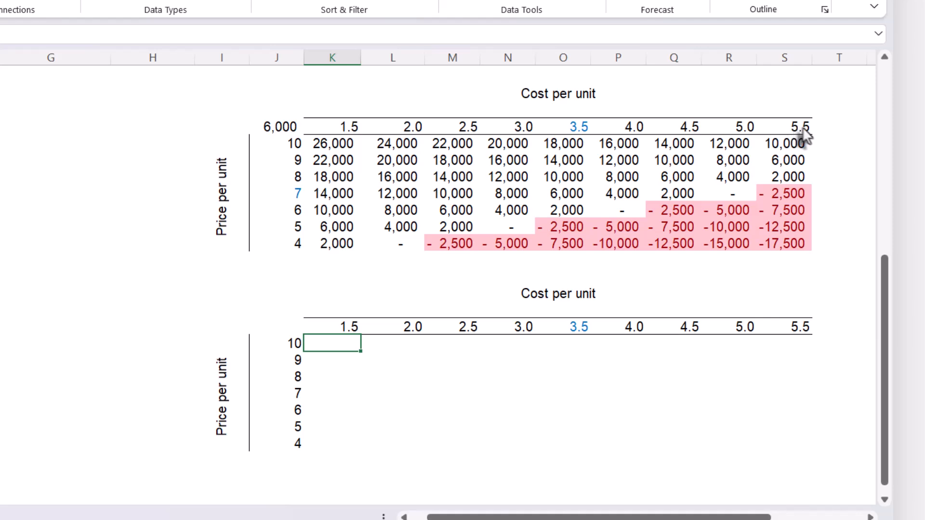
left_click(351, 331)
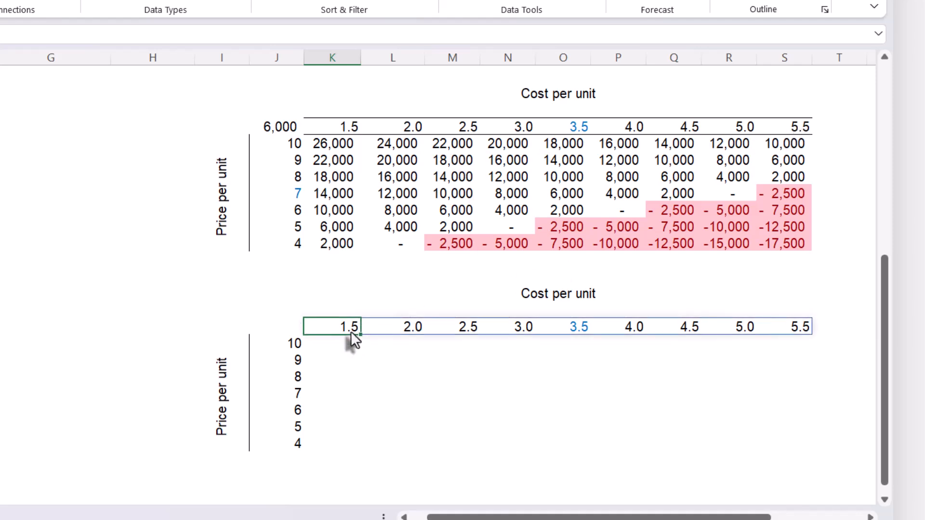
left_click(786, 332)
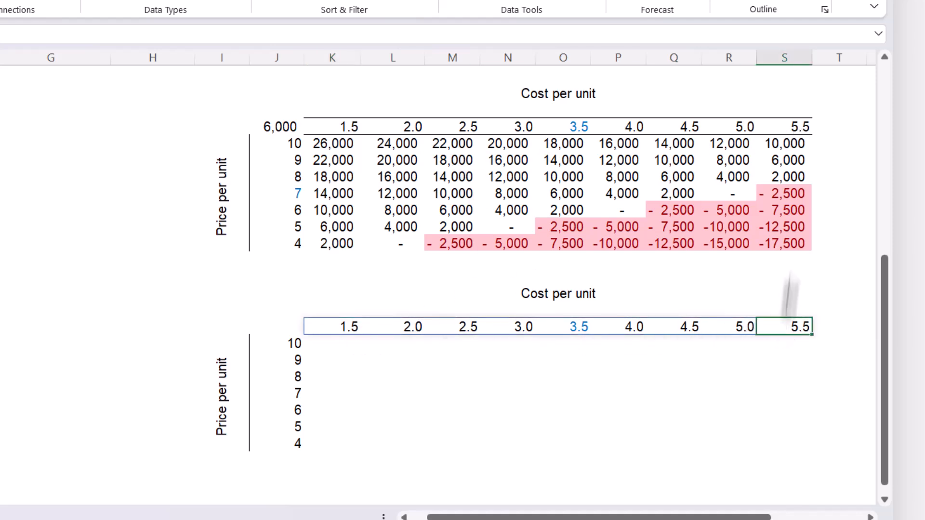
- Colour the base price 7 in the lower table's price axis blue, matching the base cost 3.5
left_click(584, 335)
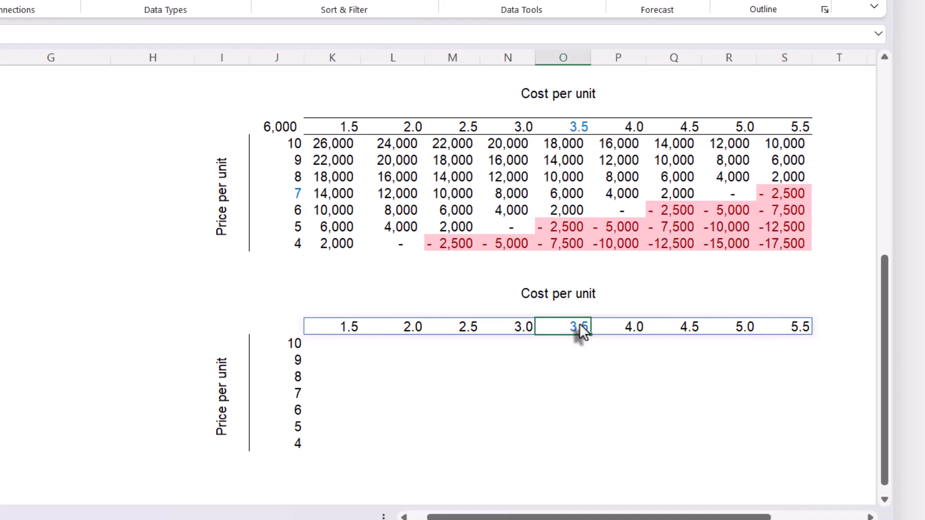
left_click(289, 395)
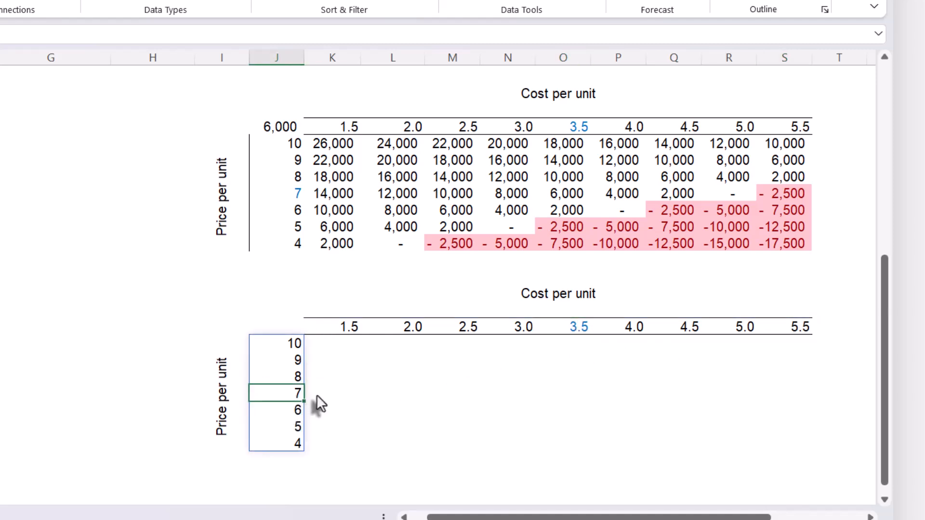
key("alt+h")
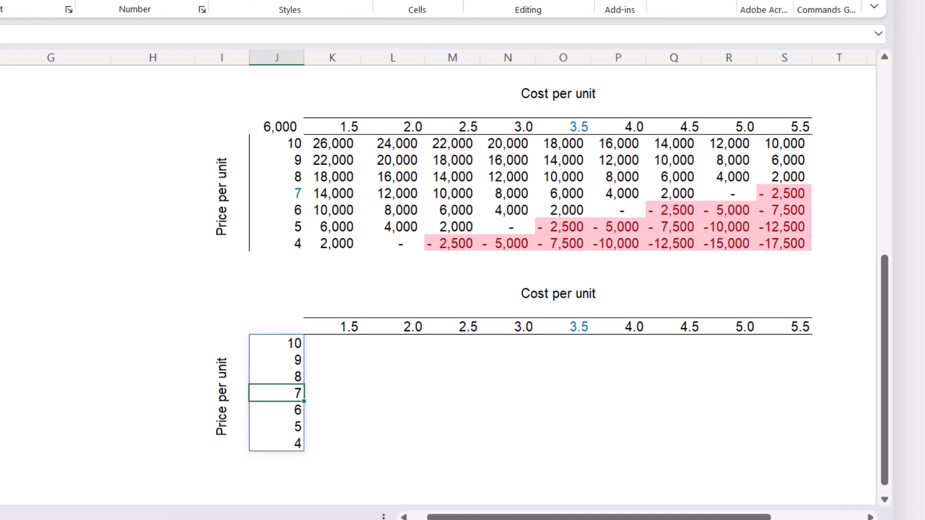
left_click(392, 327)
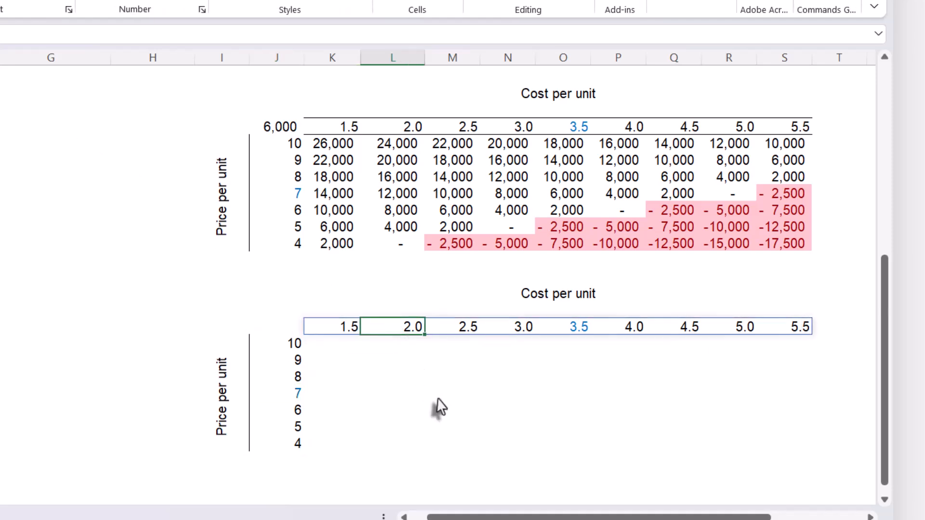
left_click(407, 396)
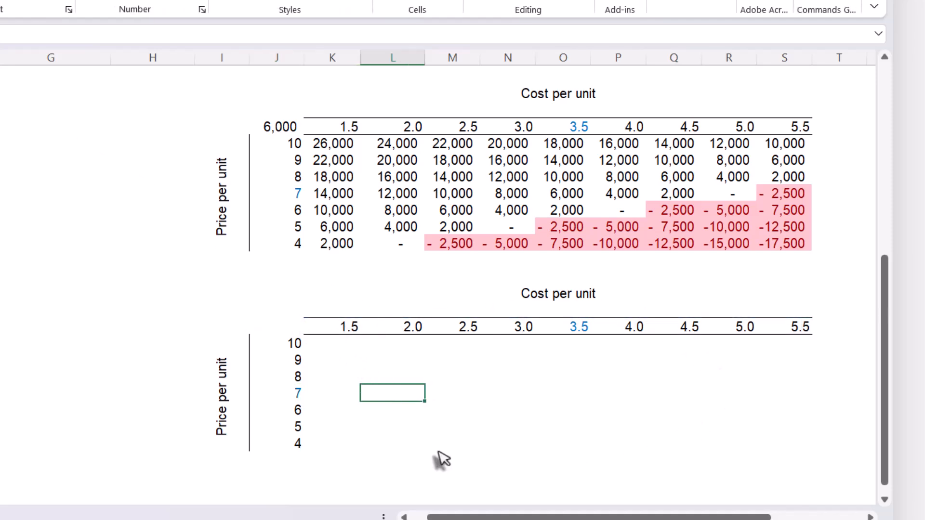
- Start a LET formula in the lower table's first result cell, defining PBT with the unit margin (Price-Cost)
left_click(339, 350)
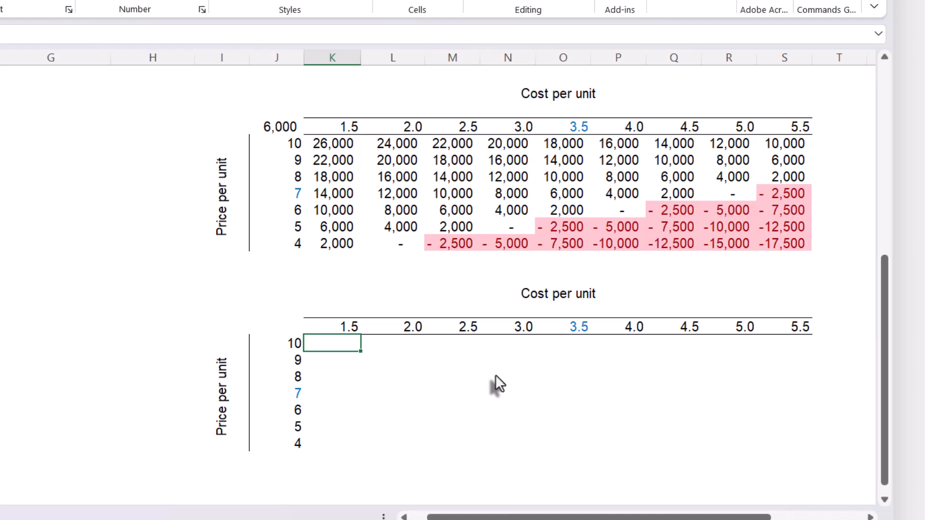
type("=let(")
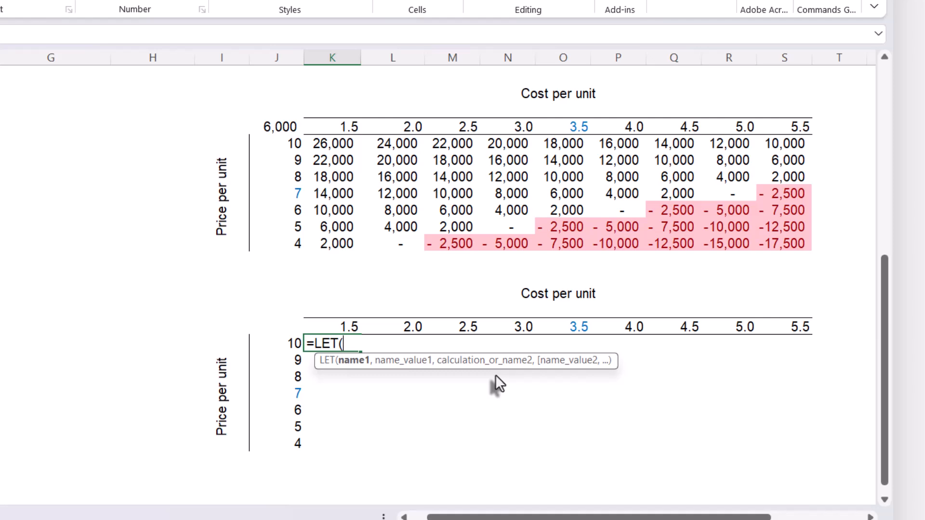
type("PBT,")
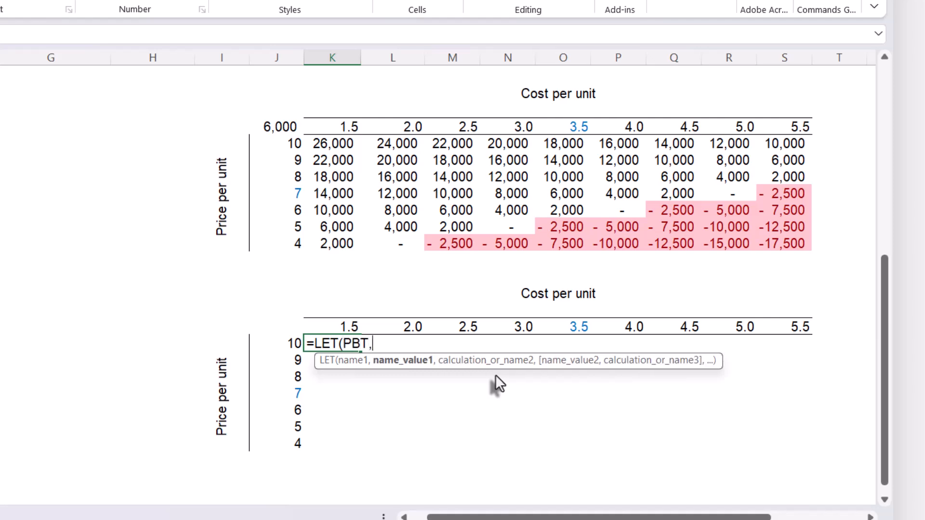
type("(")
type("pri")
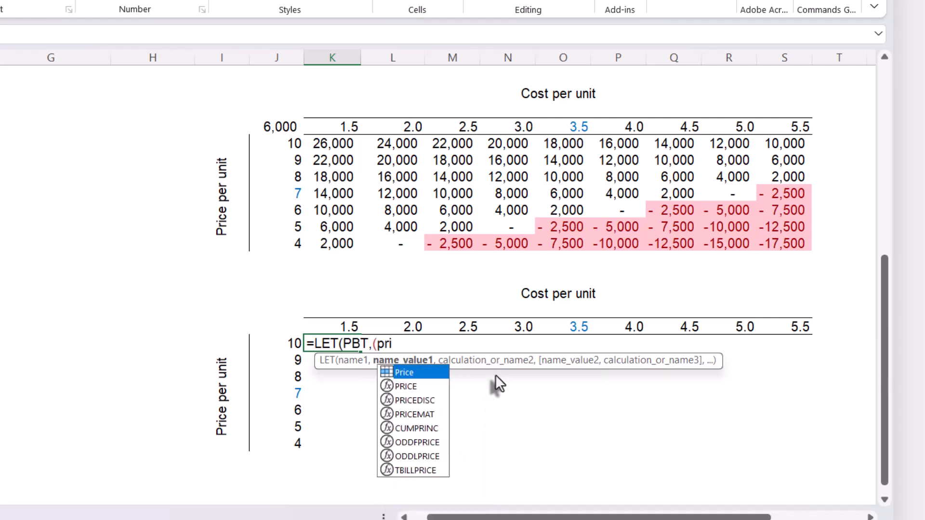
key("Tab")
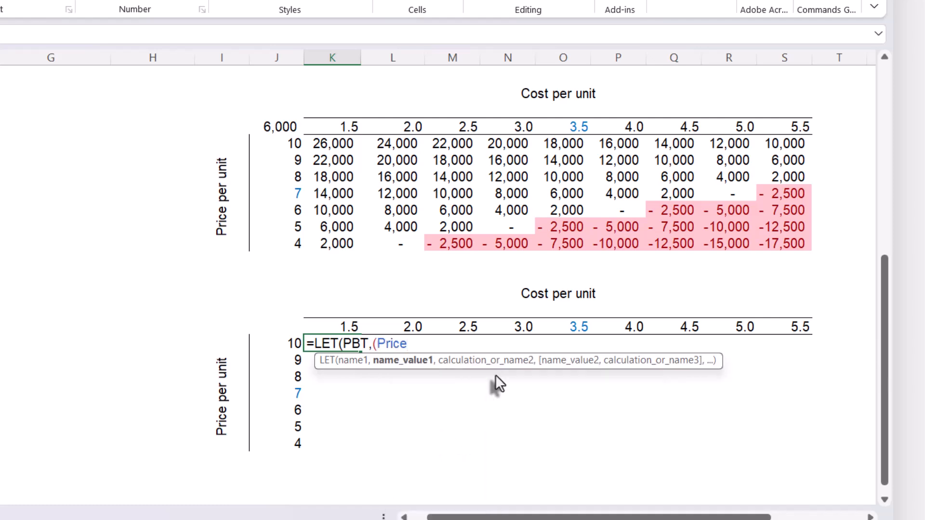
type("-cos")
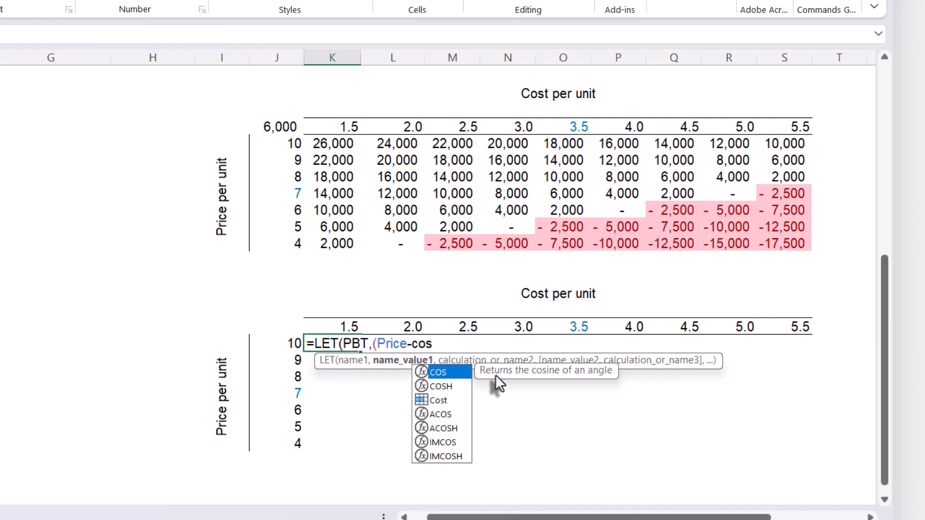
type("t")
key("Tab")
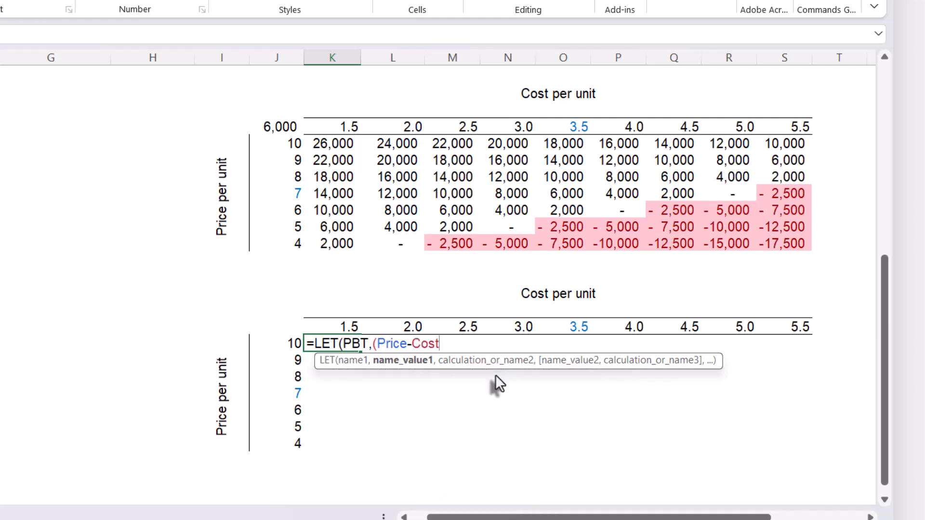
- Complete the PBT definition in the LET formula by multiplying the margin by Units and subtracting FC
type(")*uni")
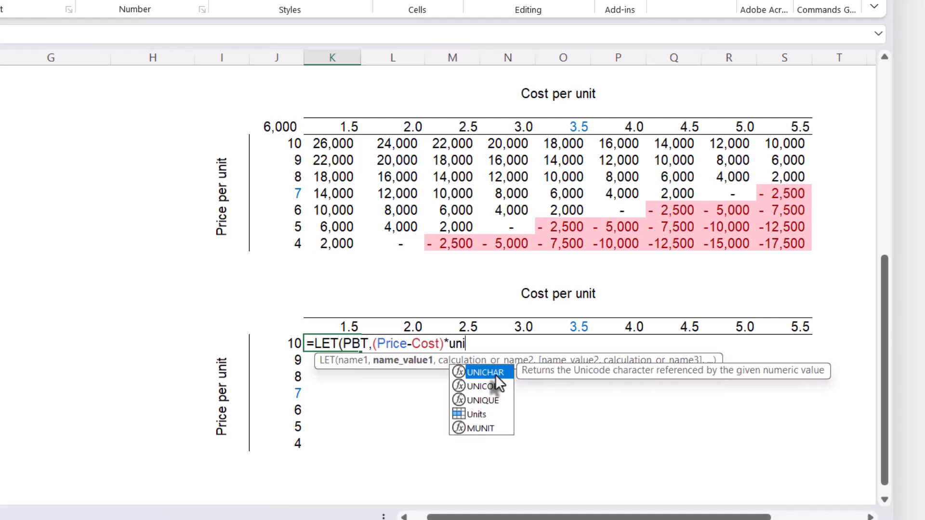
key("Down")
key("Down")
key("Down")
key("Tab")
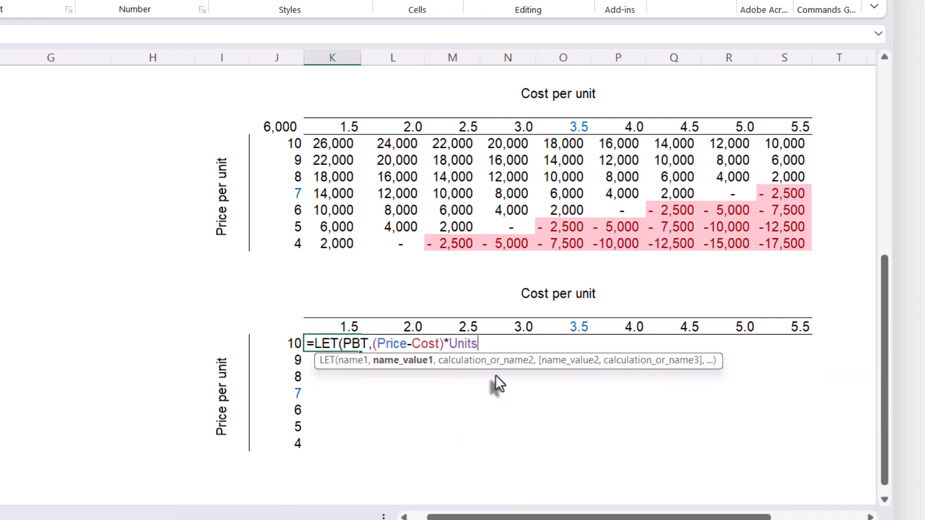
type("-FC")
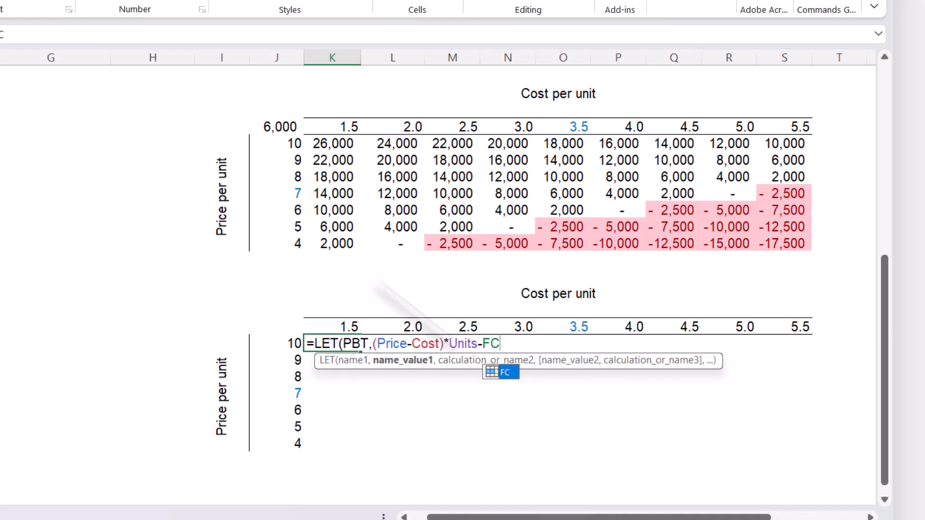
key("Escape")
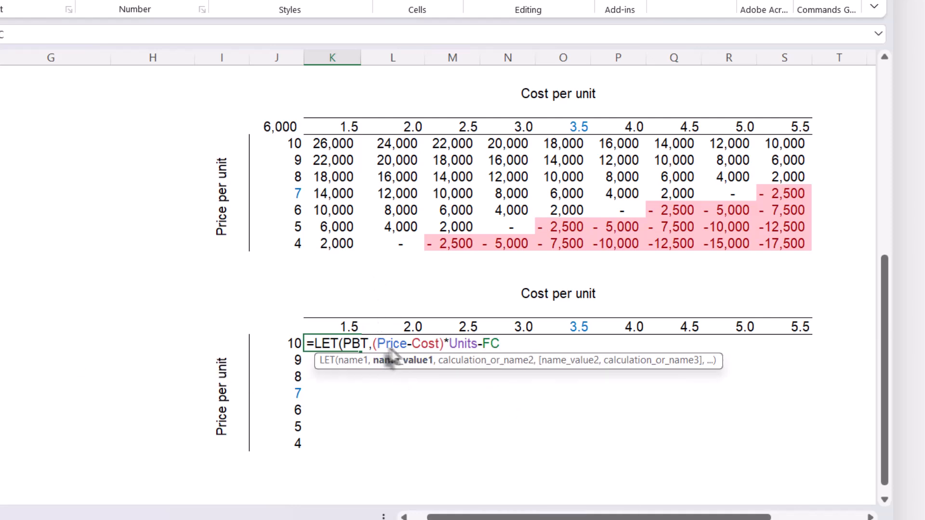
type(",")
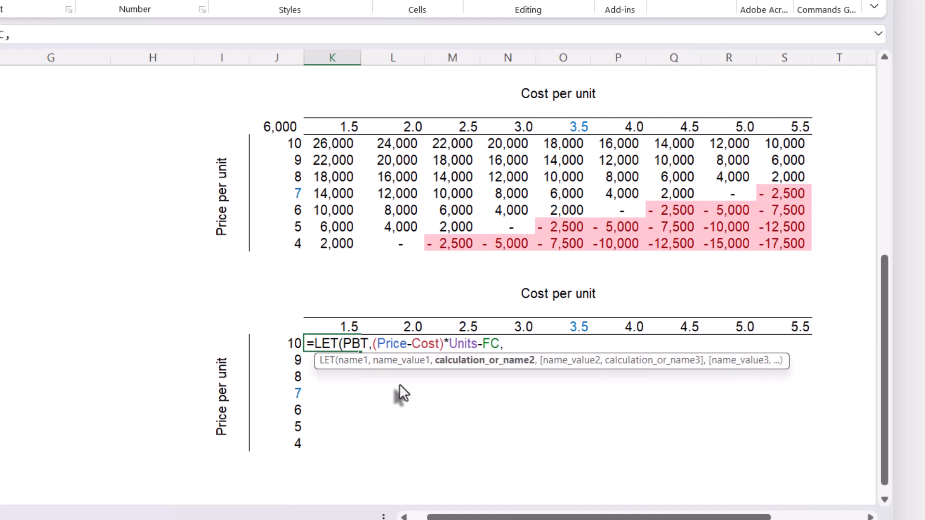
type("I")
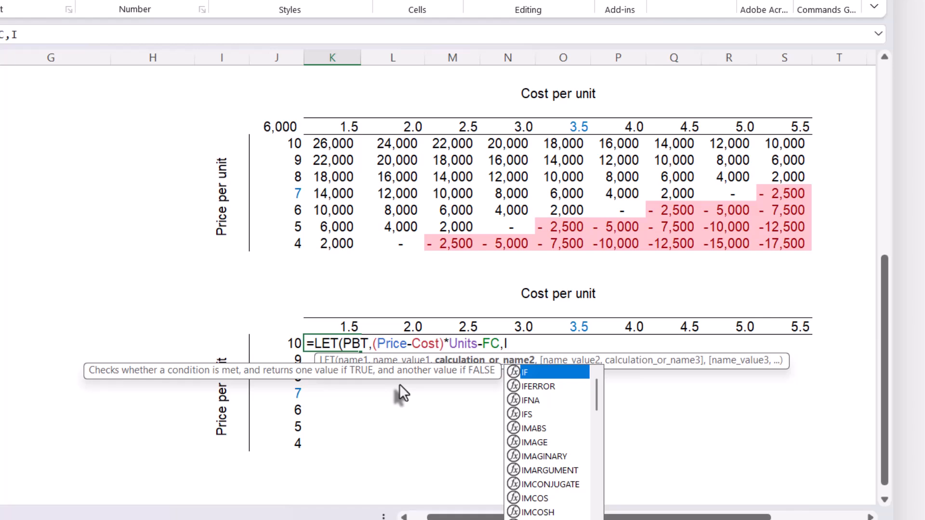
type("F(")
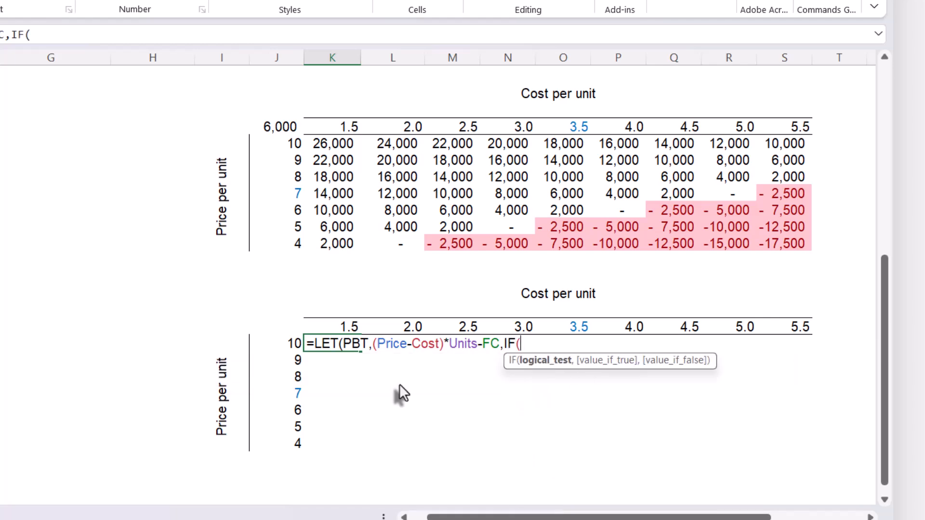
type("PBT")
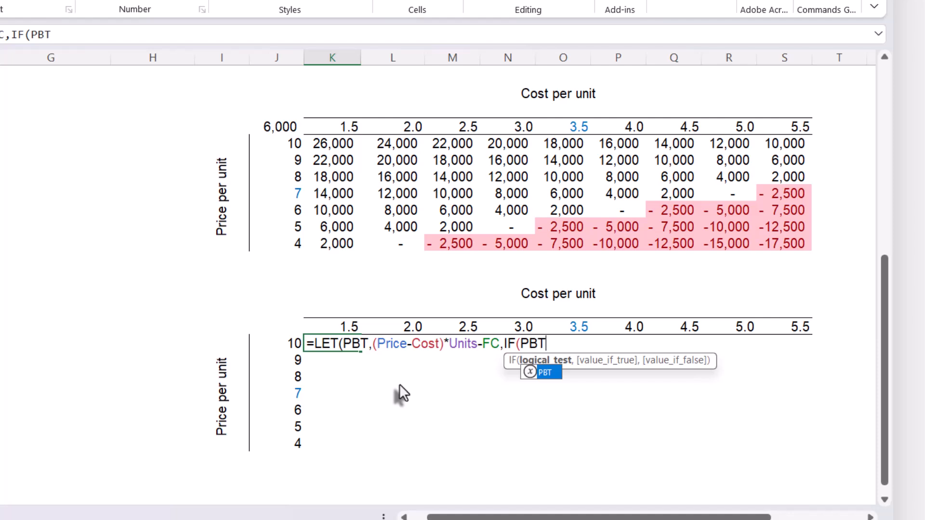
- Add an IF function to the LET formula with the logical test PBT>0
key("Tab")
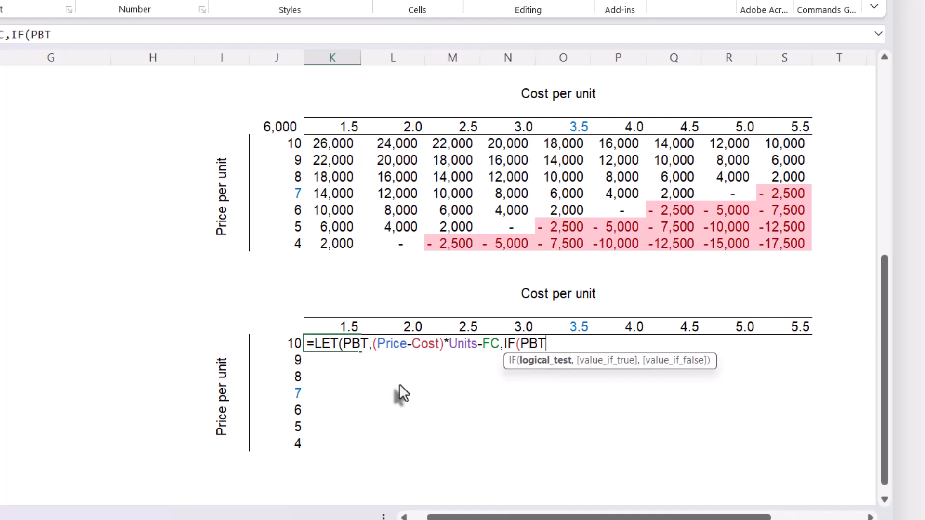
type(">0,")
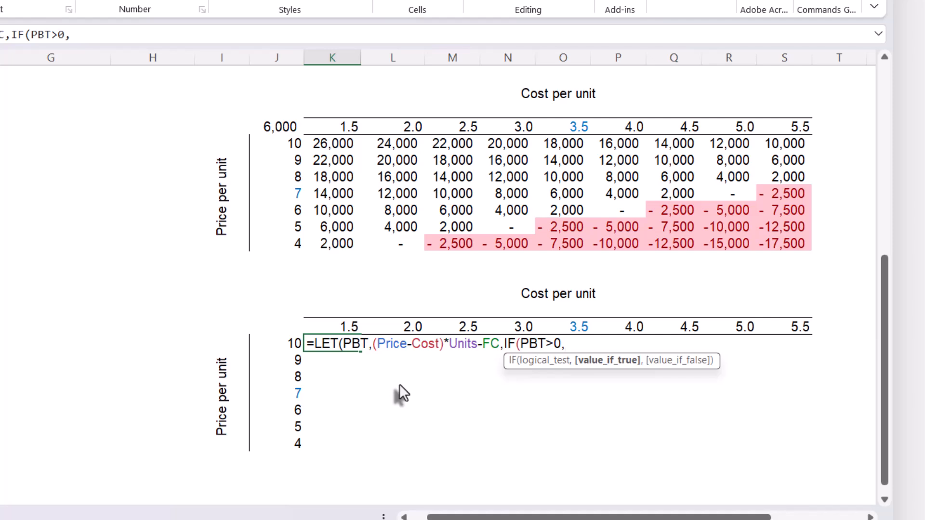
type("P")
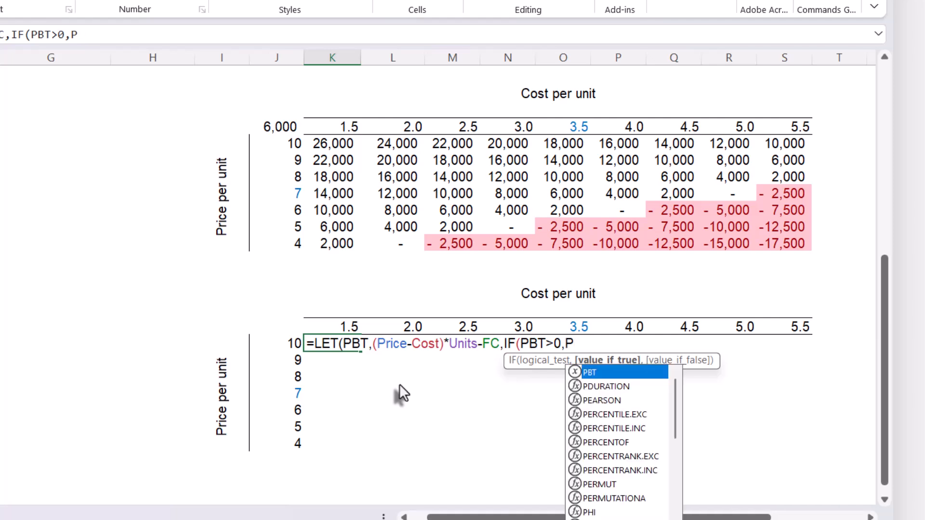
type("BT")
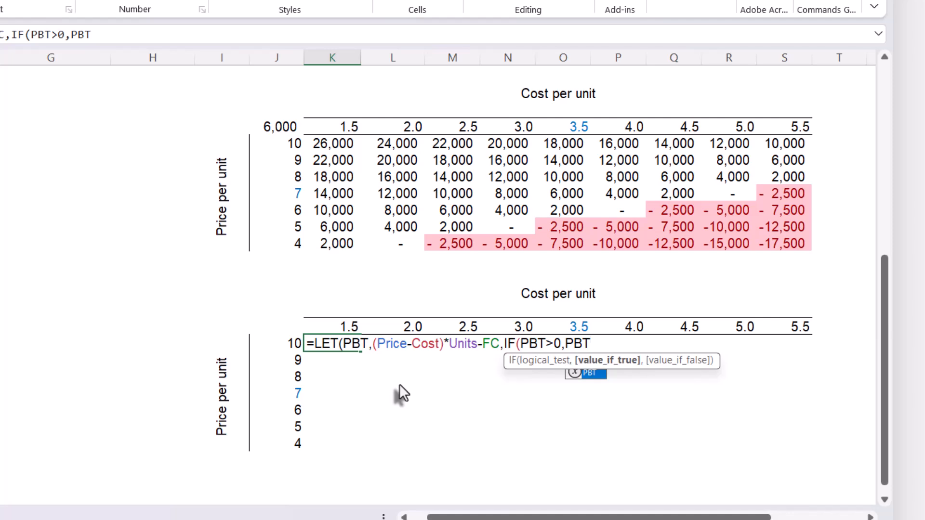
type("*(")
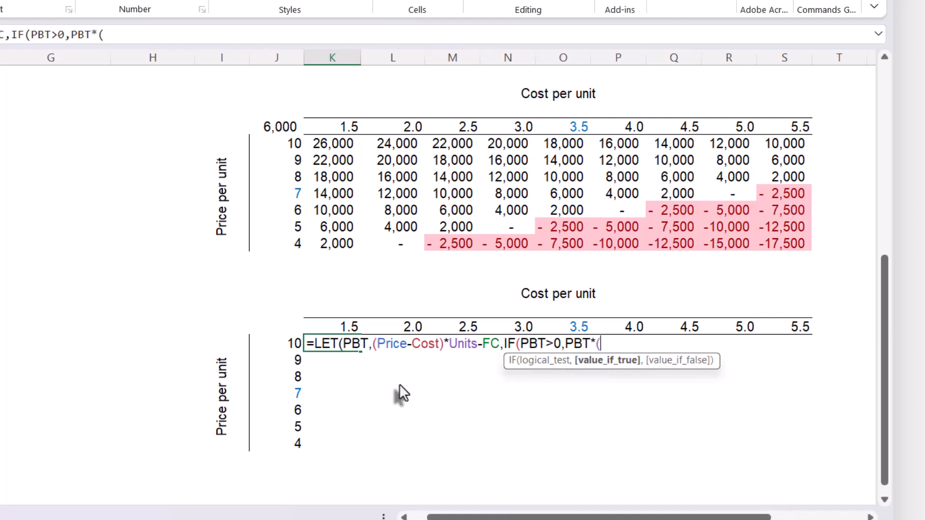
type("1-T")
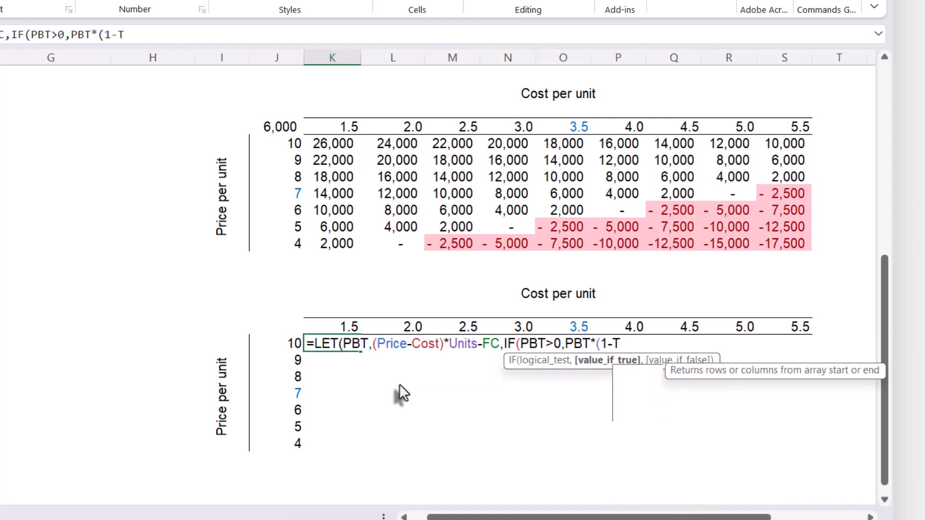
type("a")
- Set the IF function's value if true to PBT*(1-Tax)
key("Down")
key("Down")
key("Down")
key("Tab")
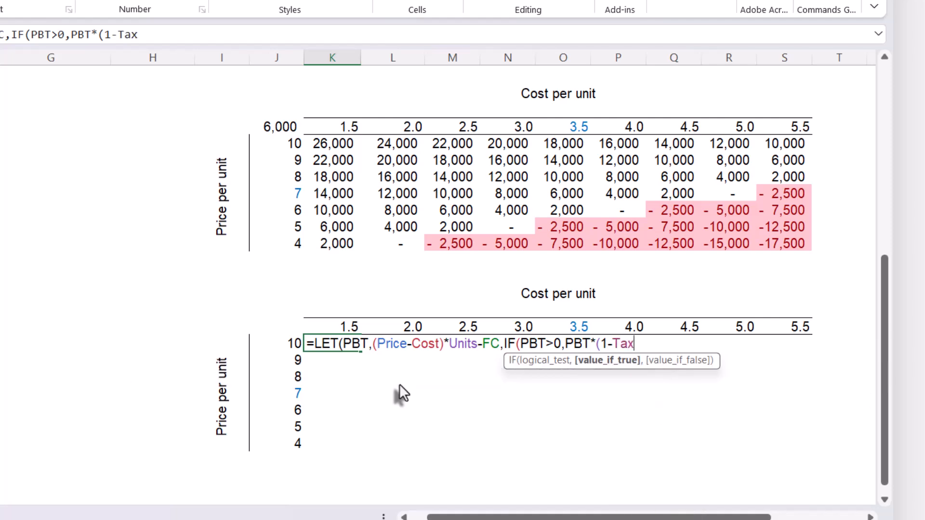
type("),")
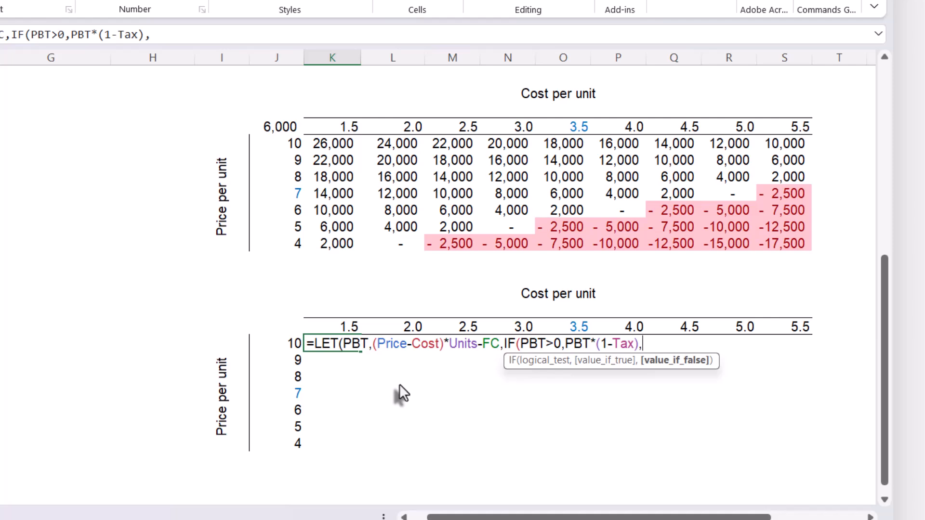
type("PBT)")
- Set the IF function's value if false to PBT, then close and enter the LET formula
double_click(655, 344)
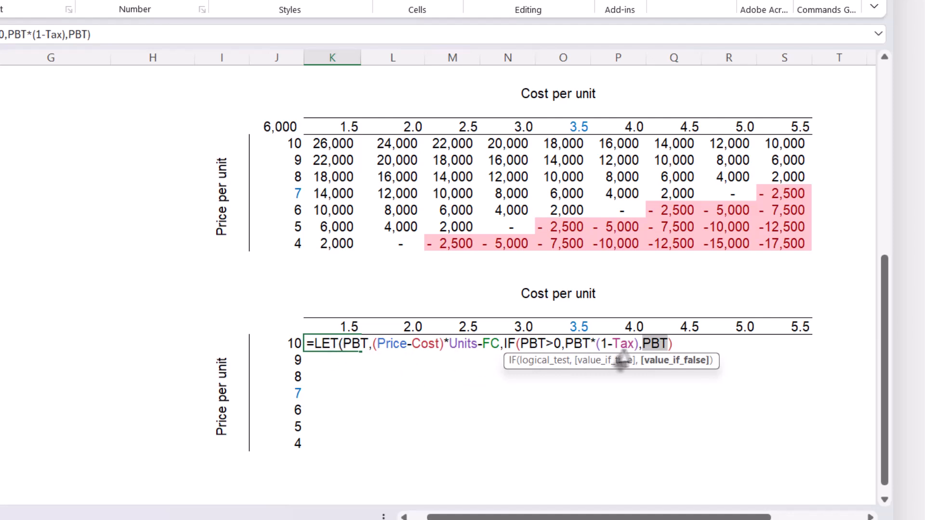
left_click(679, 343)
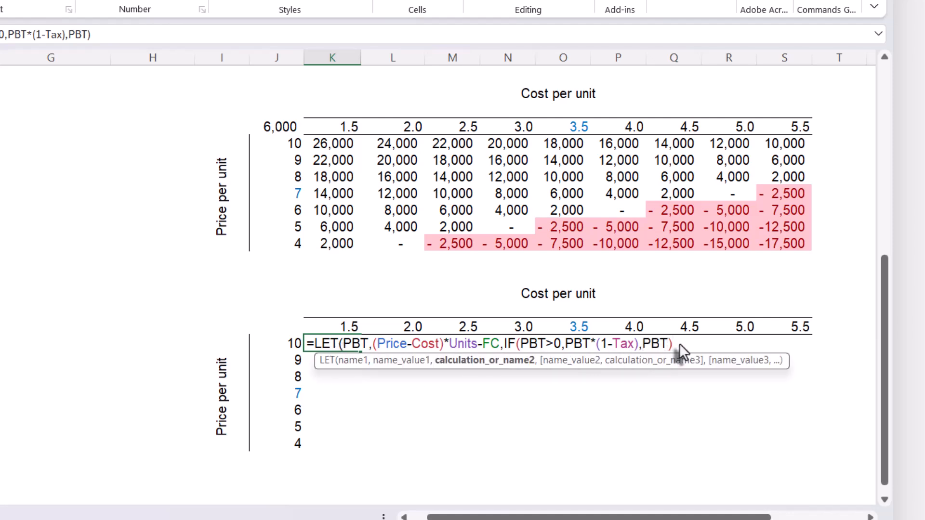
key("Return")
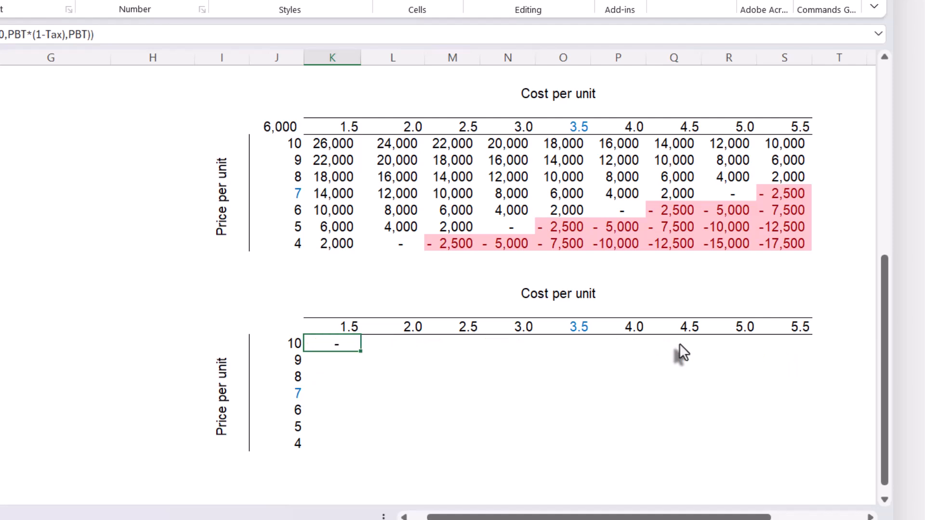
- Replace Price in the LET formula with the spilled price axis reference J38#
left_click(355, 344)
double_click(359, 345)
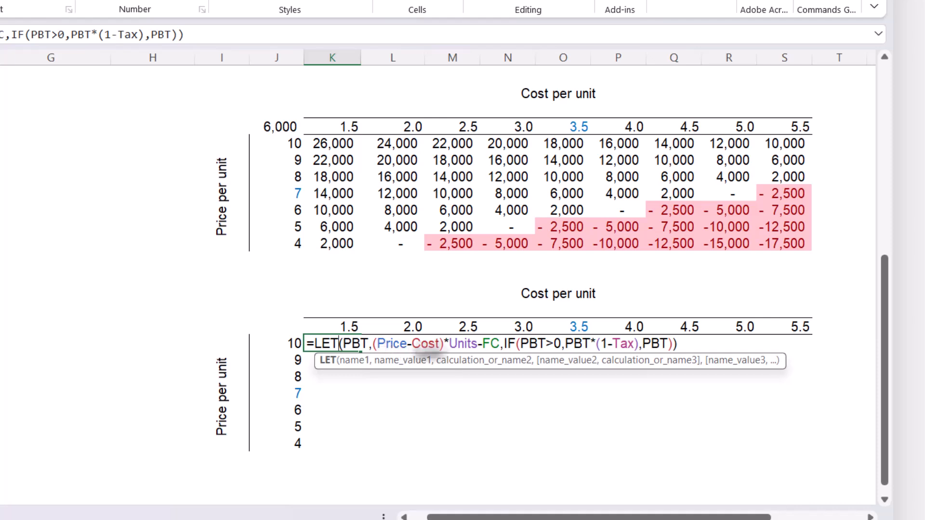
key("Return")
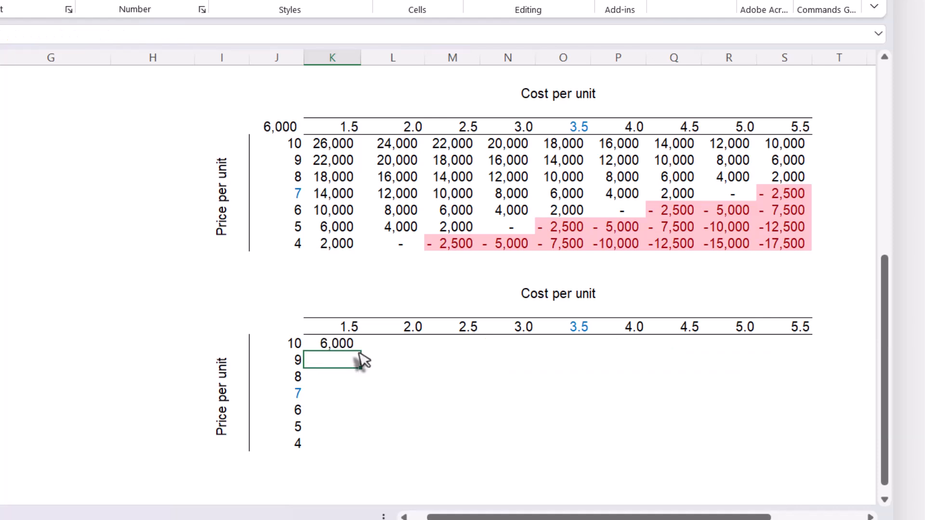
left_click(349, 346)
double_click(357, 345)
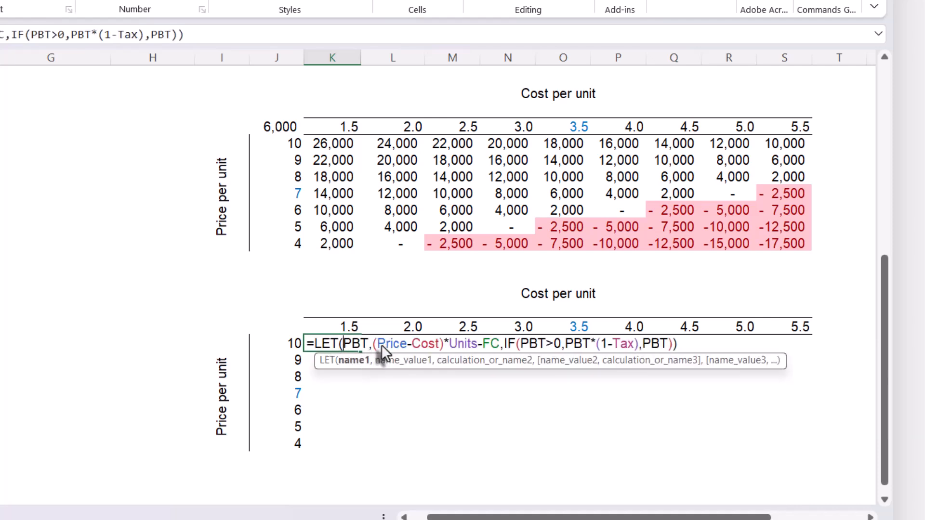
left_click_drag(398, 343, 399, 344)
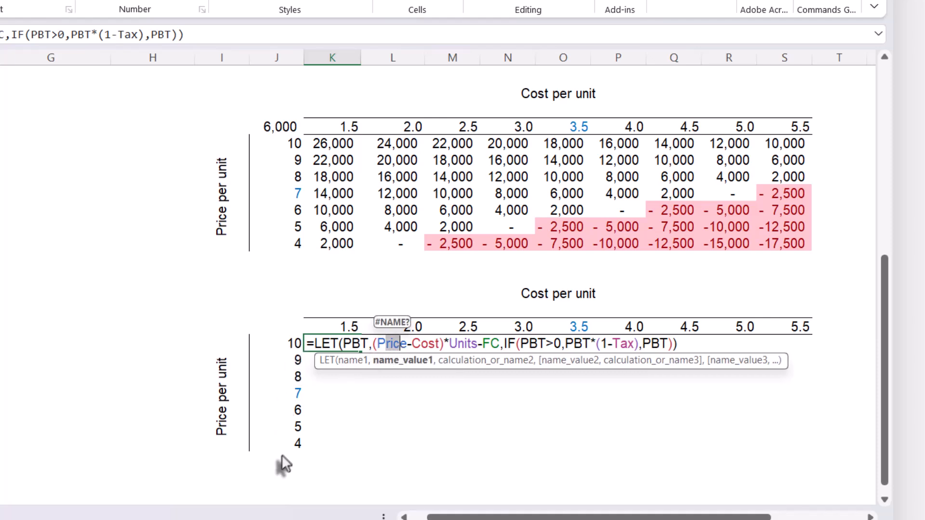
left_click(440, 346)
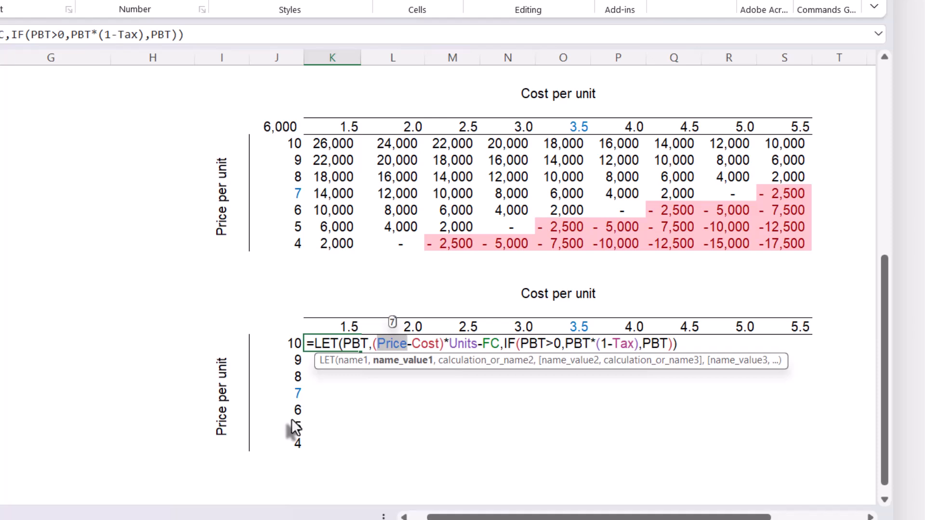
key("Delete")
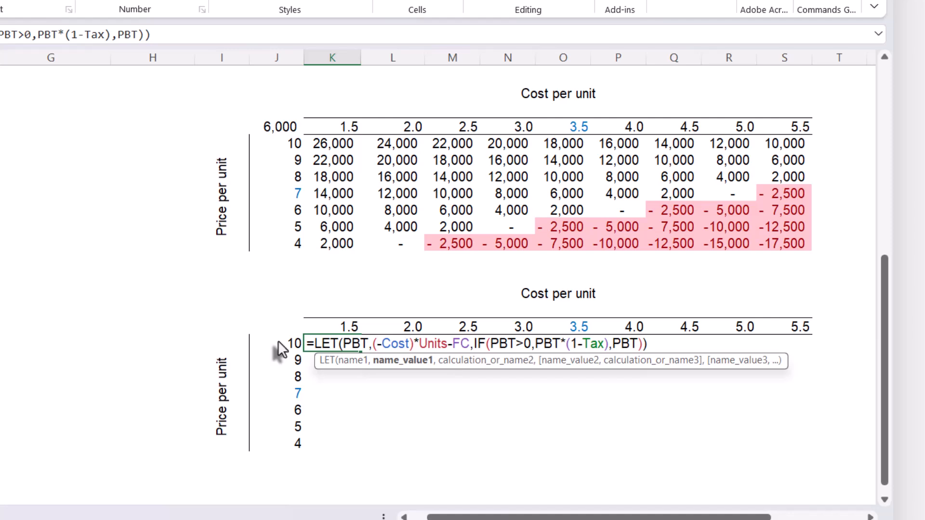
type("j38")
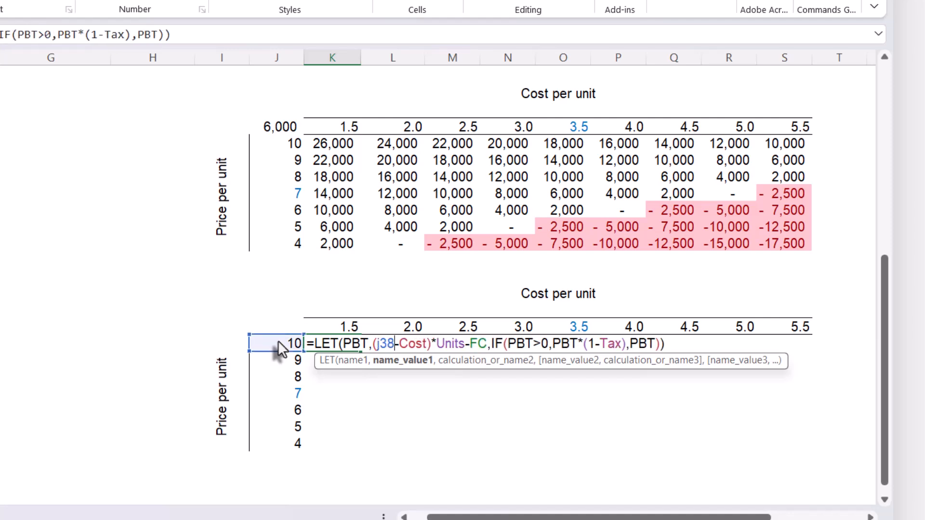
type("#")
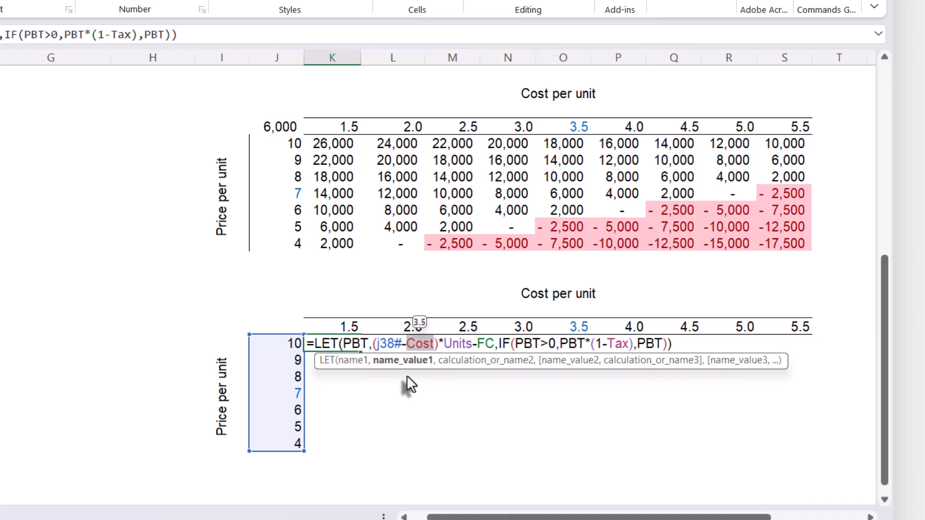
- Replace Cost in the LET formula with the spilled cost axis reference K37# and enter the formula
key("BackSpace")
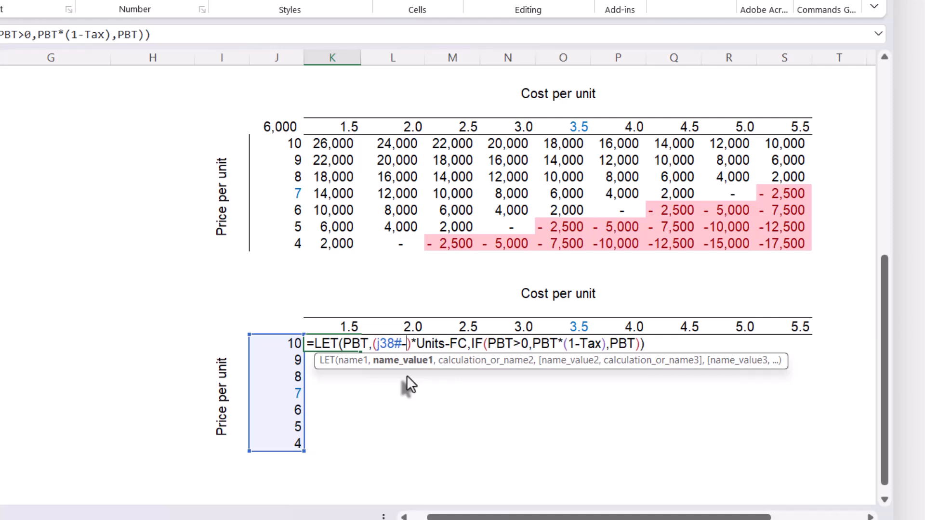
type("k3")
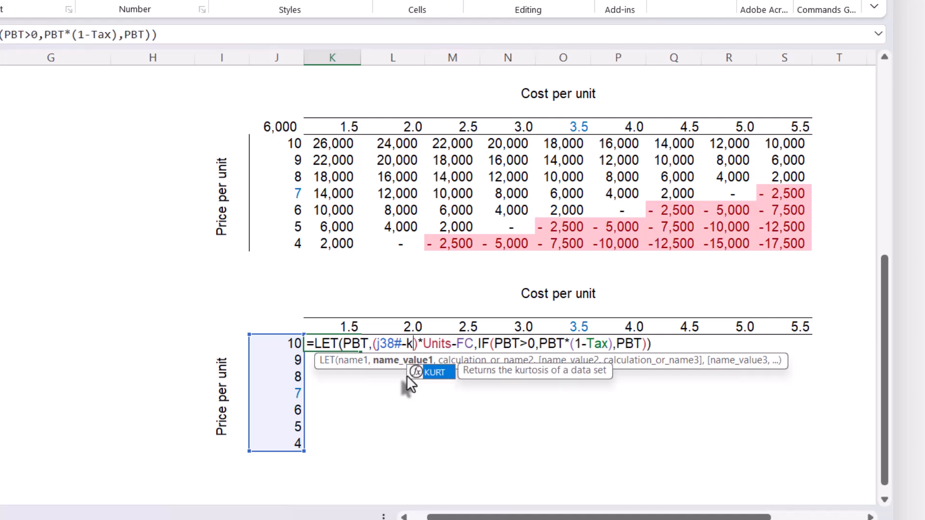
type("7")
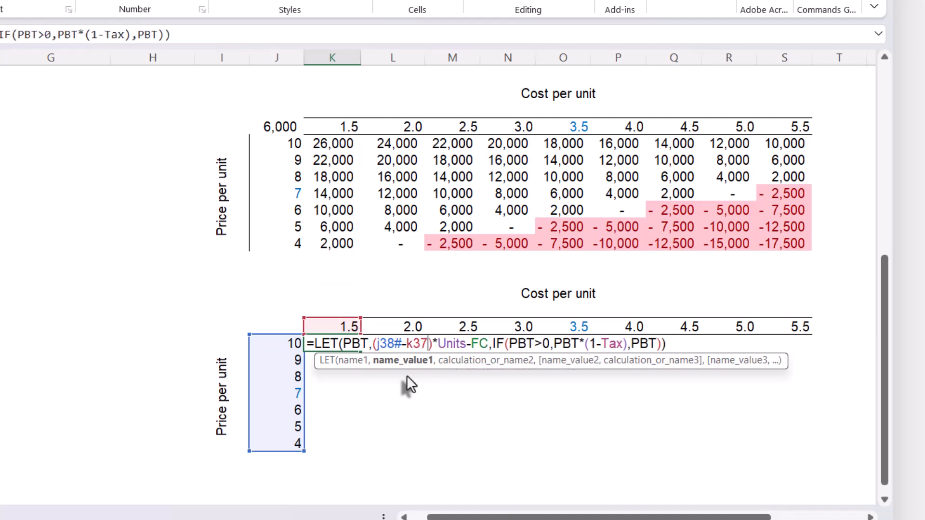
type("#")
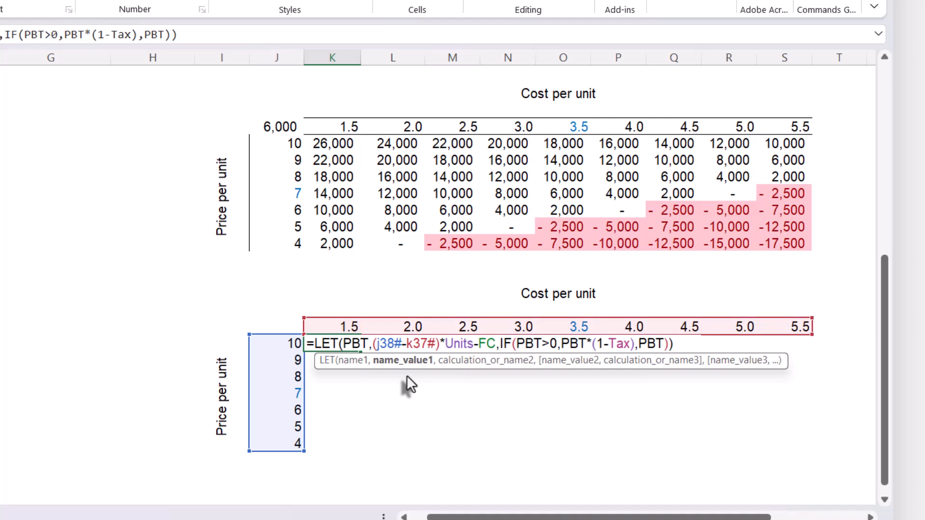
key("Return")
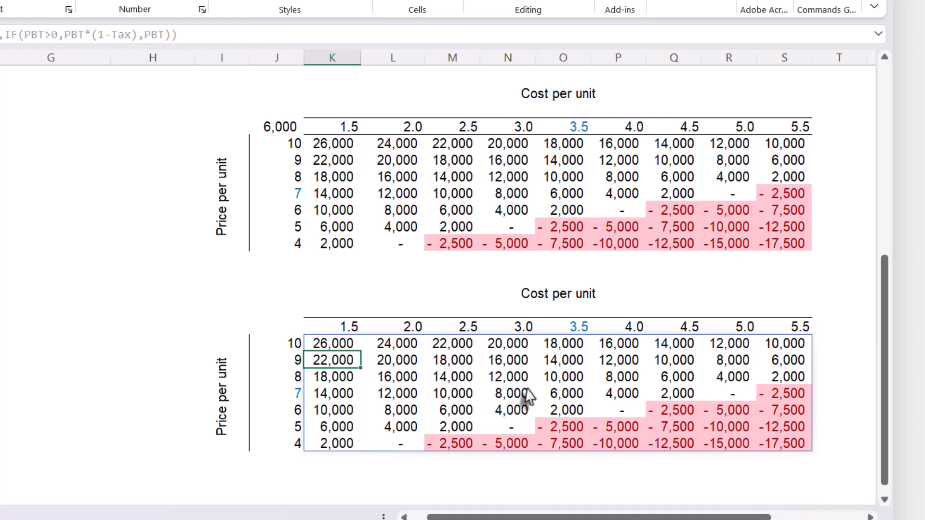
- Examine the lower table's spilled results and inspect the SEQUENCE formulas on both axes and the LET formula
left_click(697, 381)
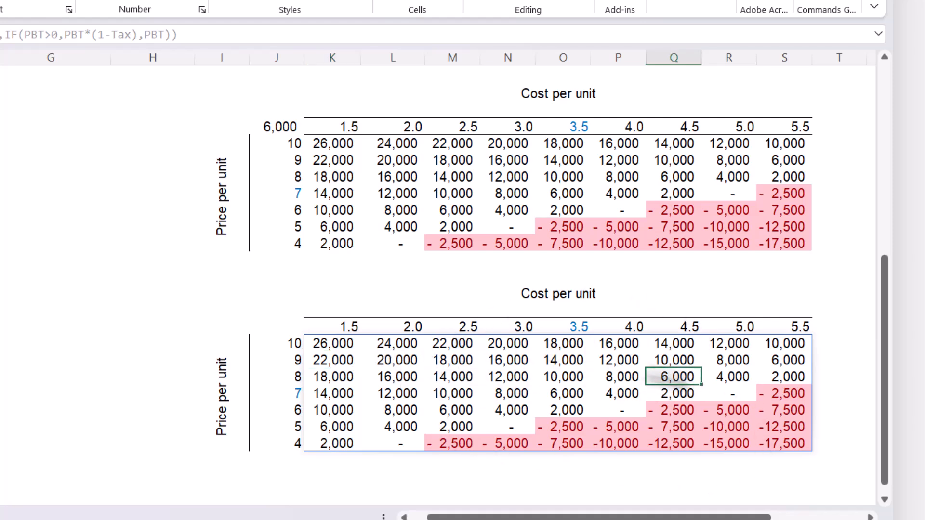
left_click(336, 345)
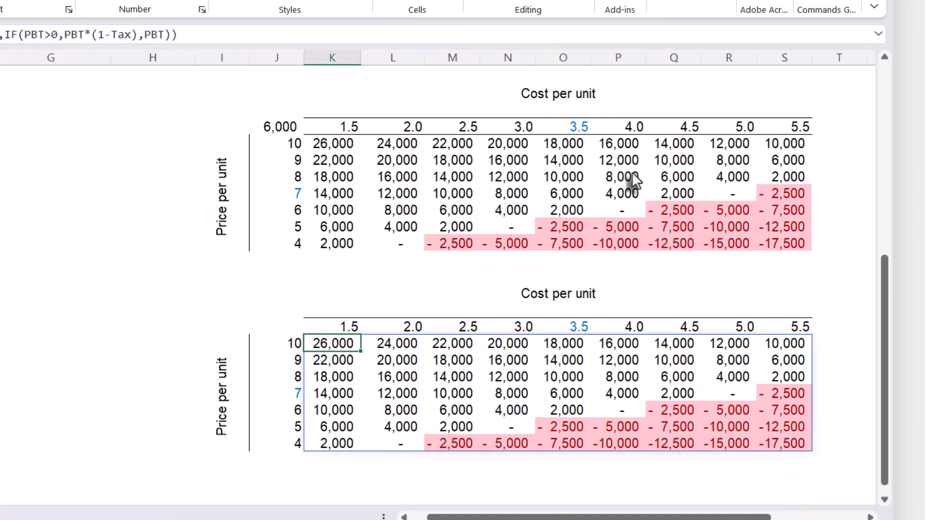
left_click(654, 397)
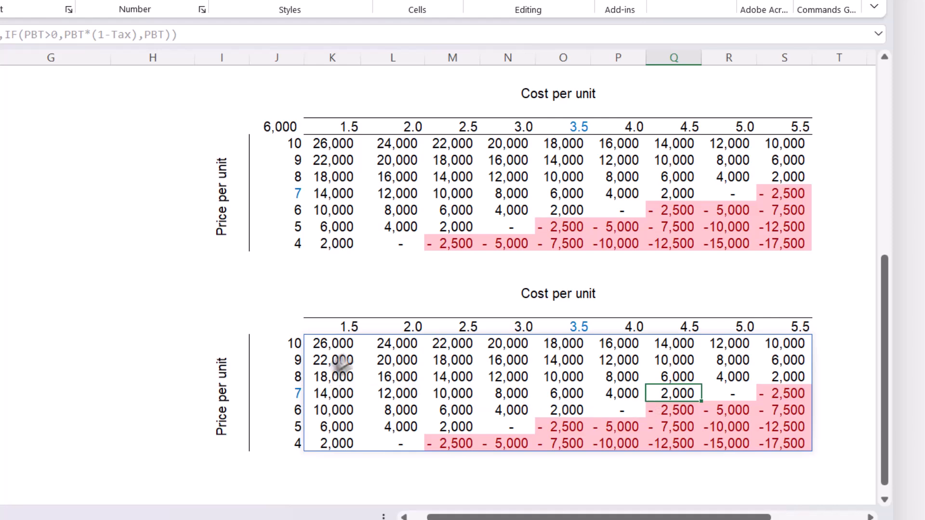
left_click(323, 328)
double_click(324, 328)
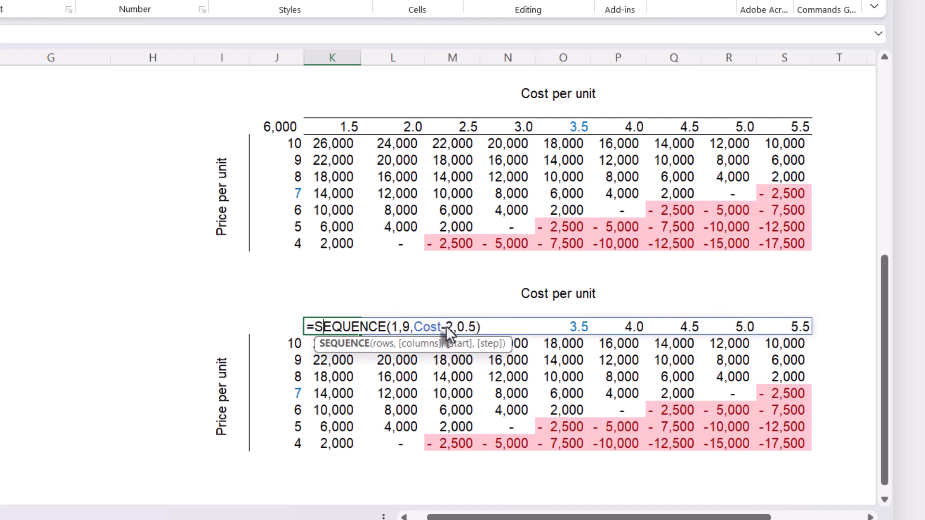
key("Escape")
double_click(277, 343)
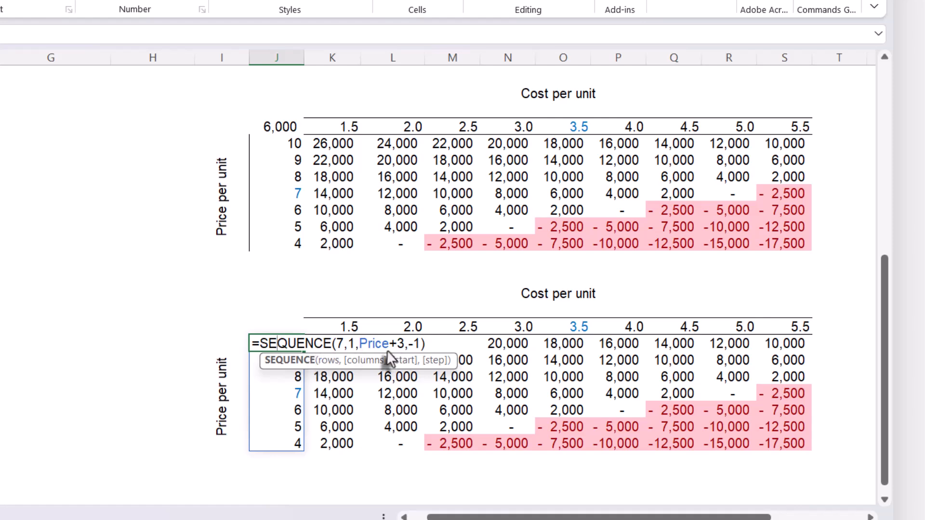
key("Escape")
double_click(340, 350)
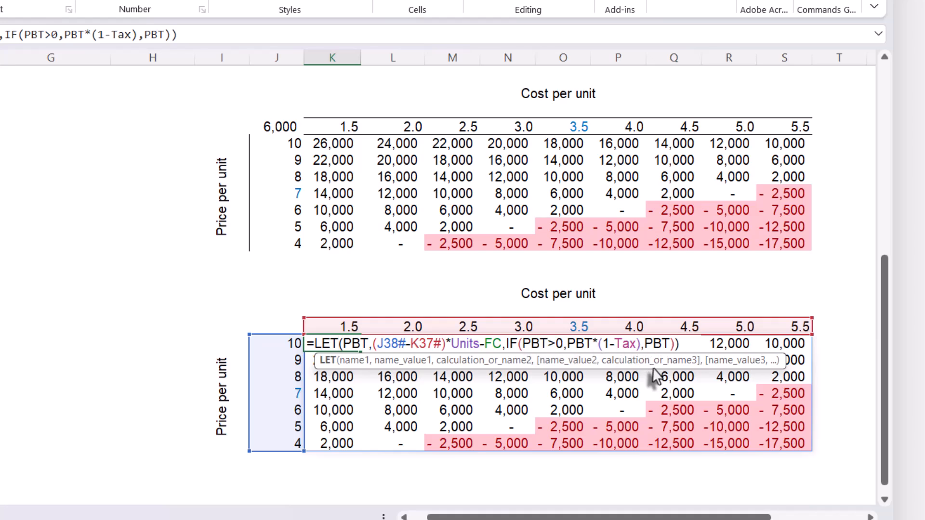
key("ctrl+Return")
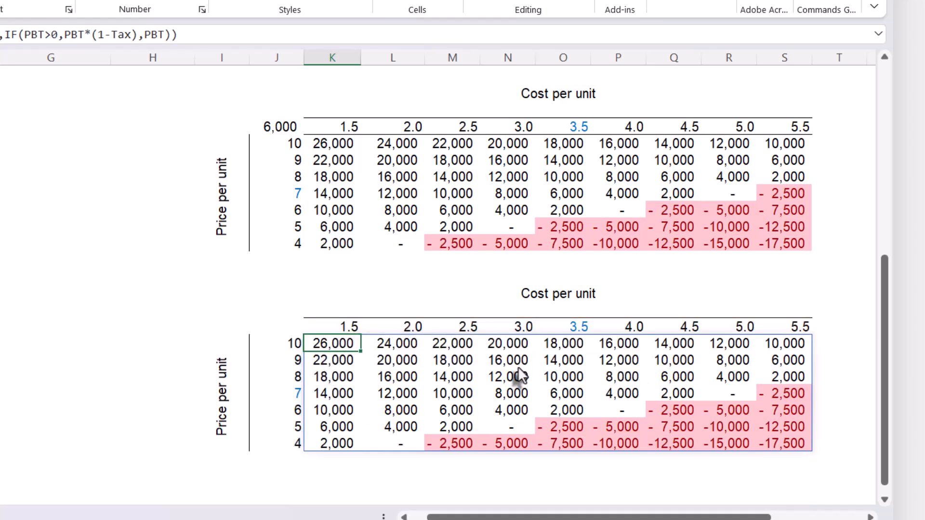
- Switch to the Financial_Modelling_with_Dynamic_Arrays workbook and locate the empty table's Discount Rate and Investment headings on the Financial Model sheet
left_click(490, 212)
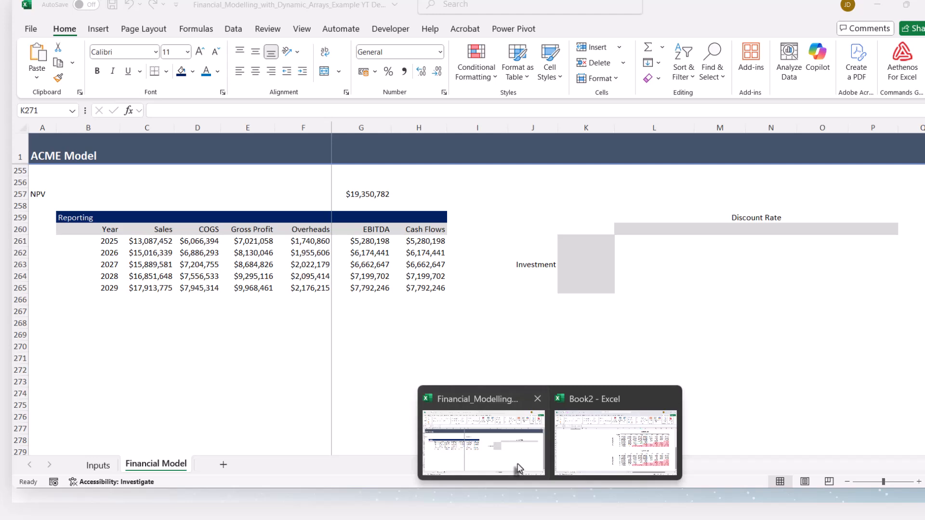
left_click(516, 470)
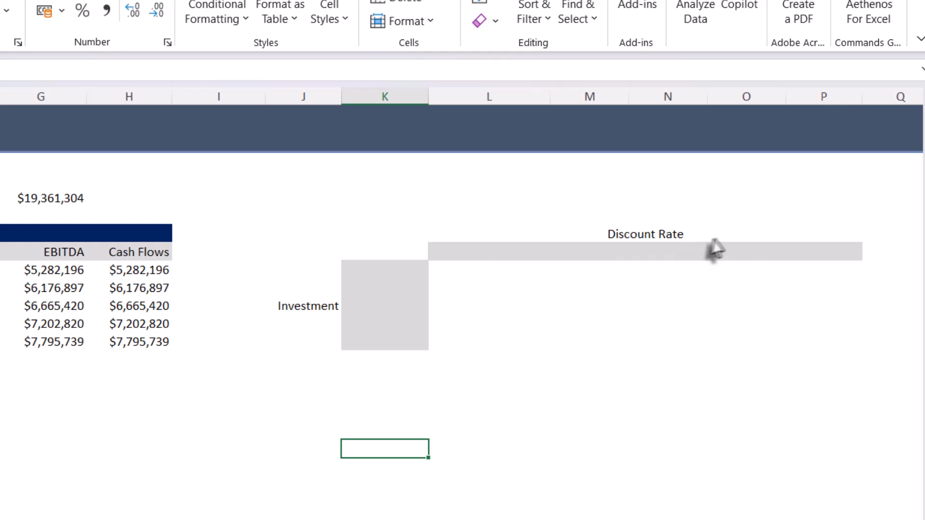
left_click(636, 236)
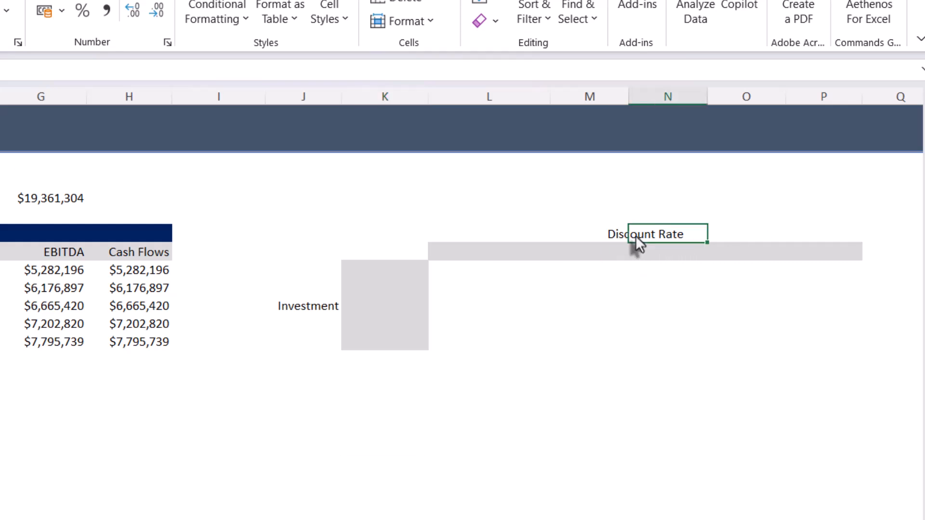
left_click(305, 312)
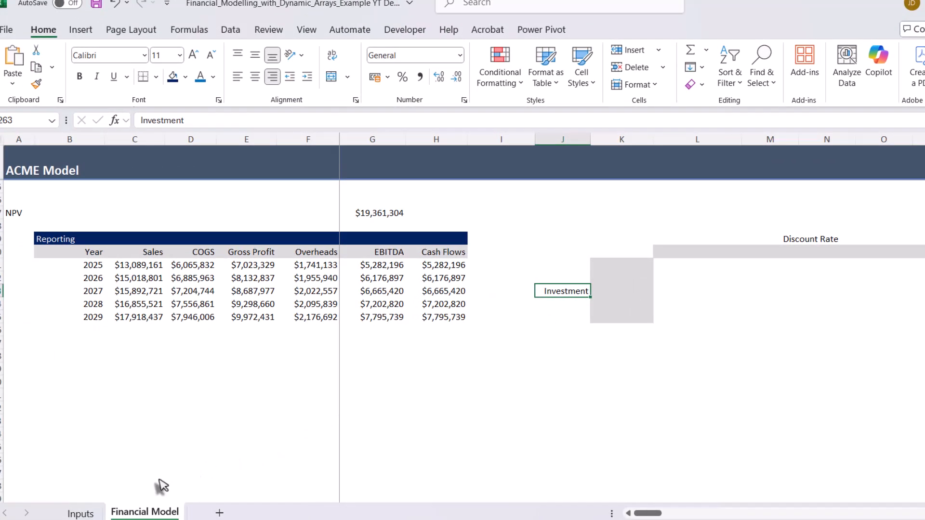
- Check the initial investment and discount rate values on the Inputs sheet, then return to the Financial Model sheet
left_click(80, 513)
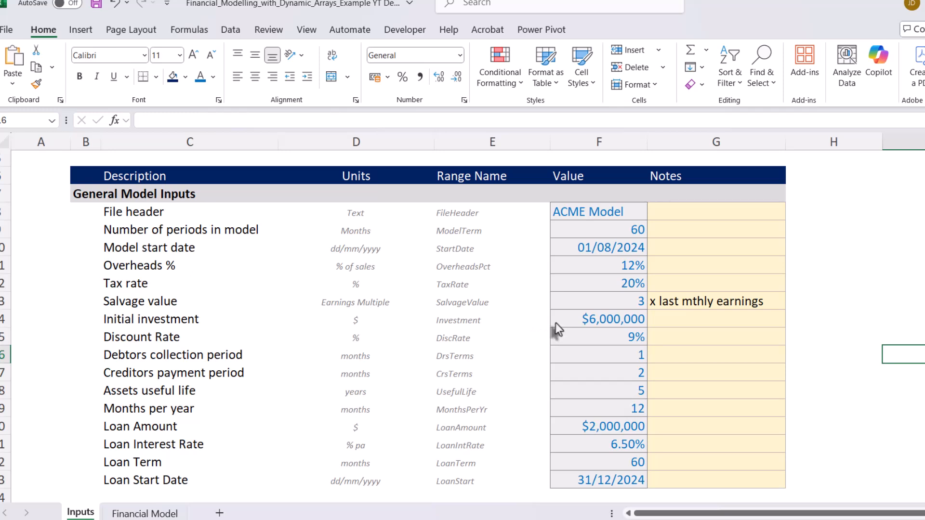
left_click(585, 319)
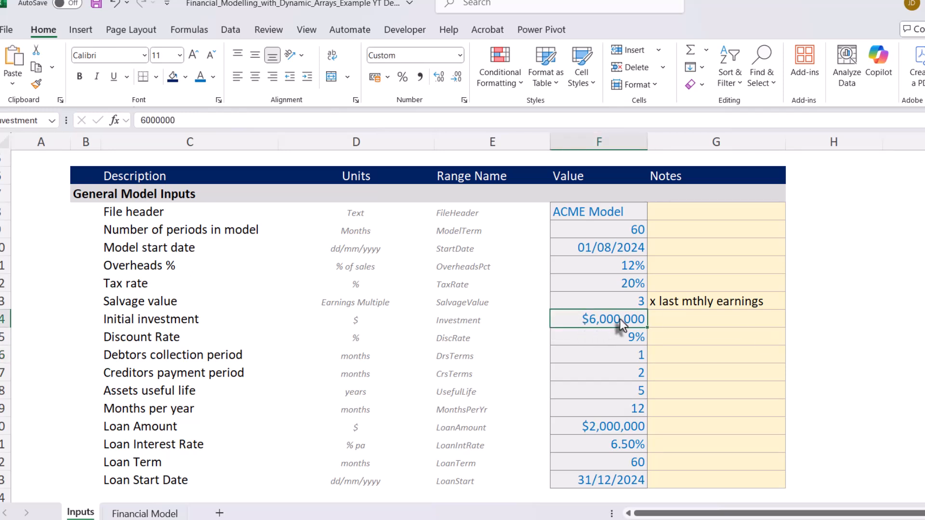
left_click(578, 340)
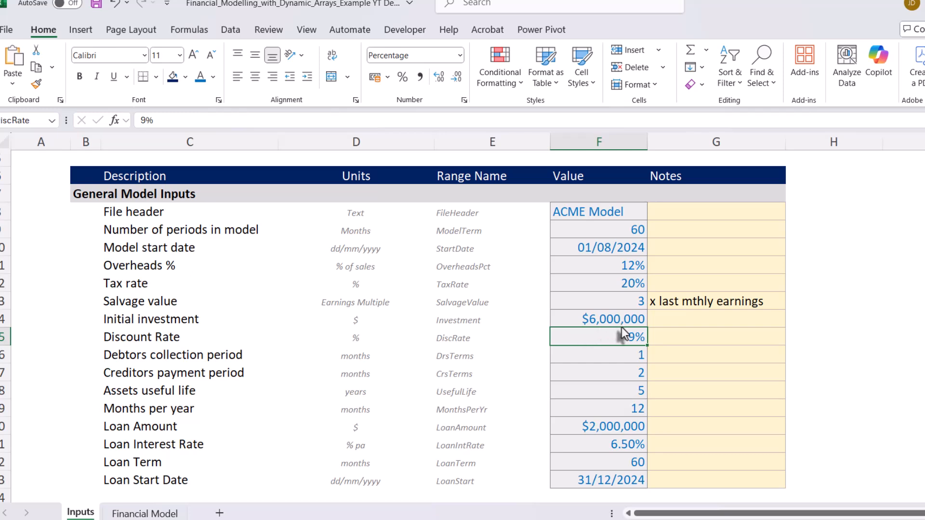
left_click(595, 321)
left_click(596, 339)
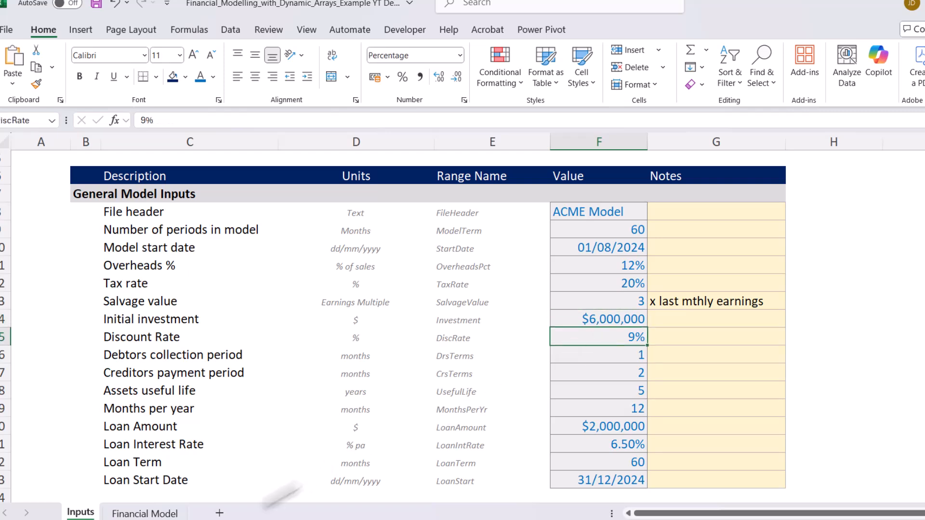
left_click(139, 514)
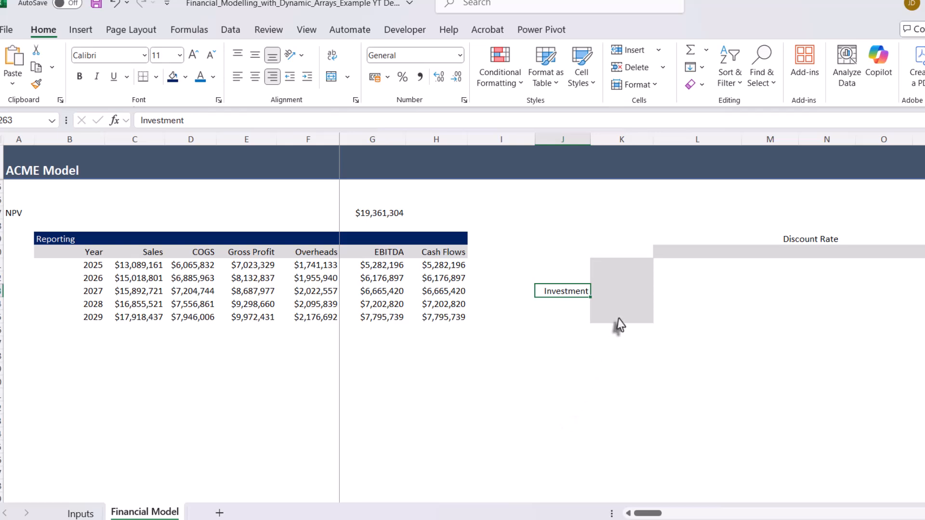
- Start a SEQUENCE formula in the first Discount Rate axis cell, L260, with 1 row and 5 columns
left_click(626, 270)
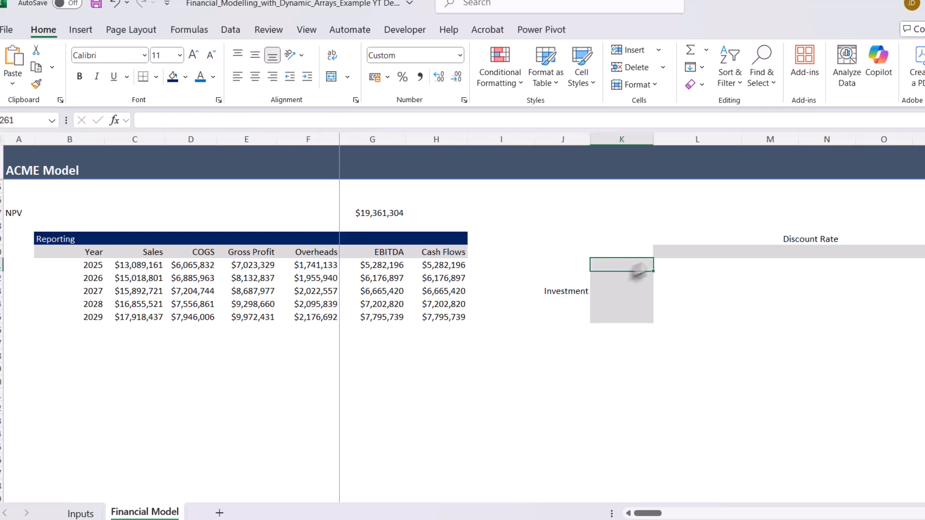
left_click(664, 256)
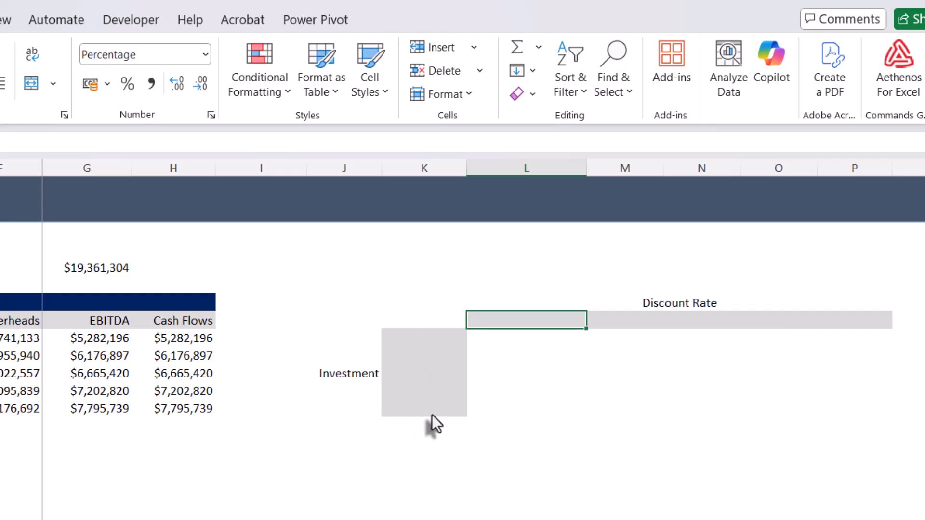
type("=se")
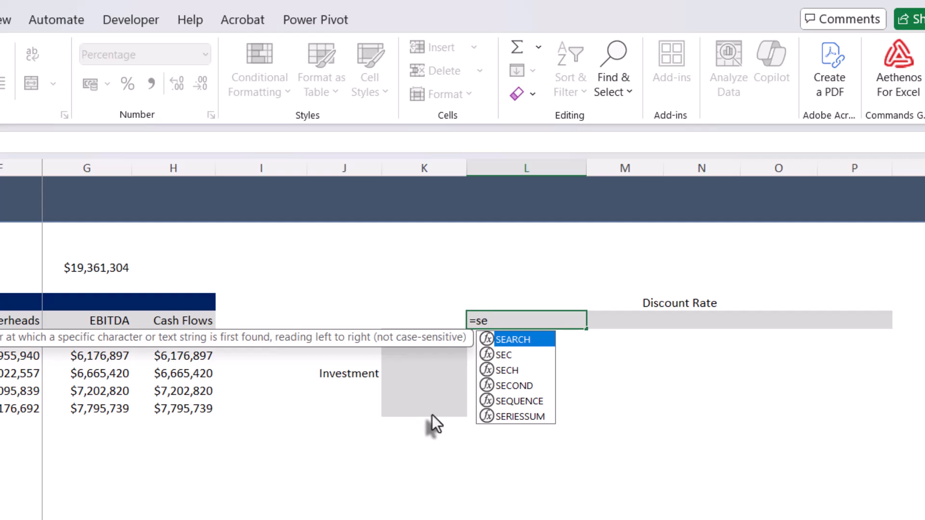
type("qu")
key("Tab")
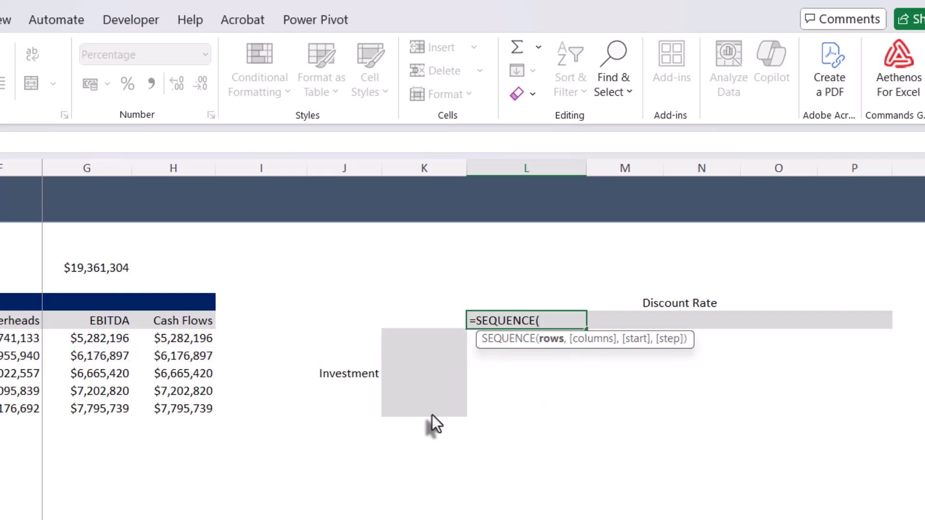
type("1,")
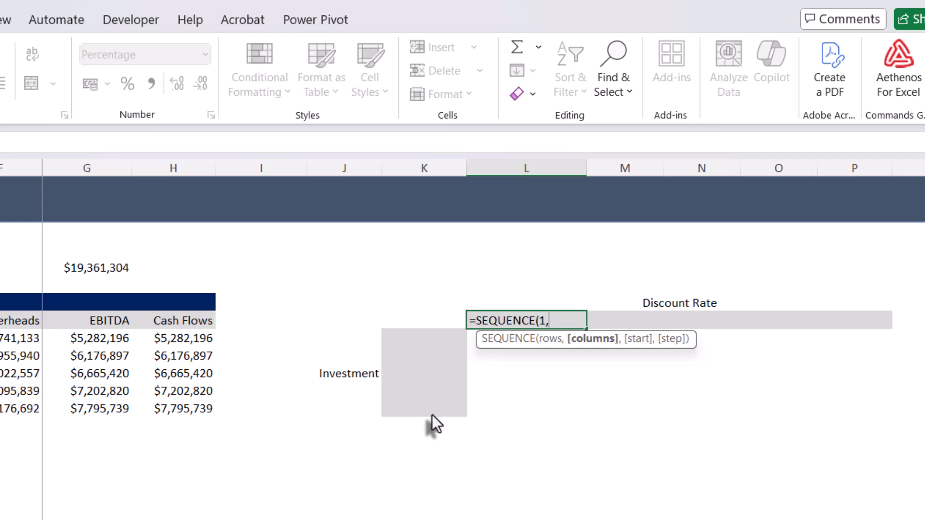
type("5,")
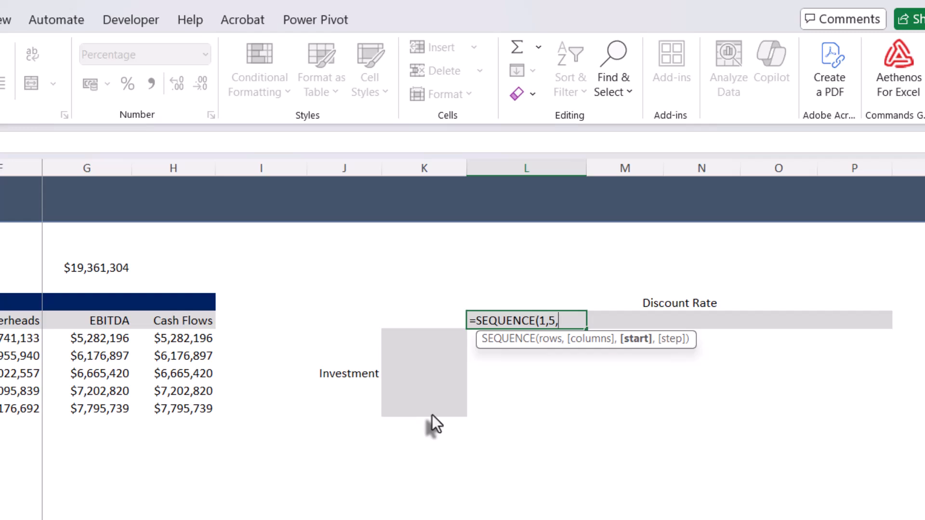
type("dis")
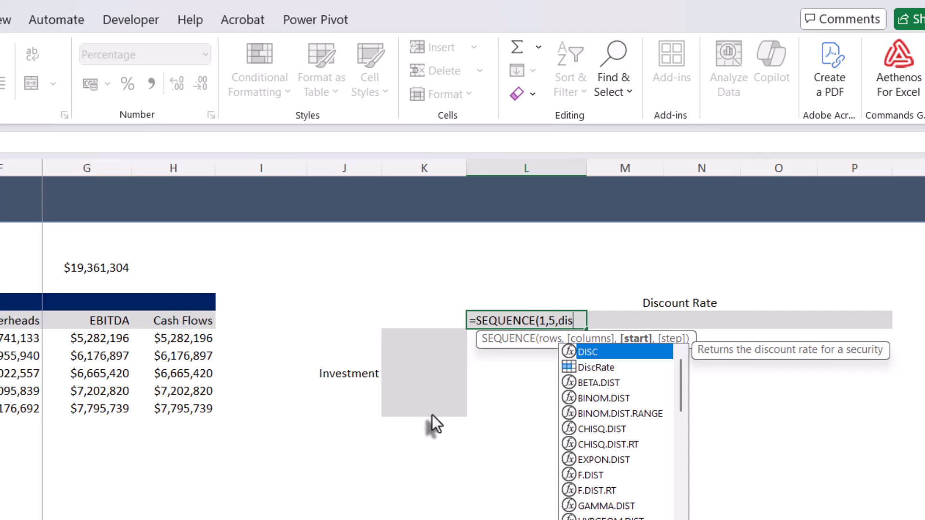
- Set the discount rate SEQUENCE's start argument to DiscRate-0.02
key("Down")
key("Tab")
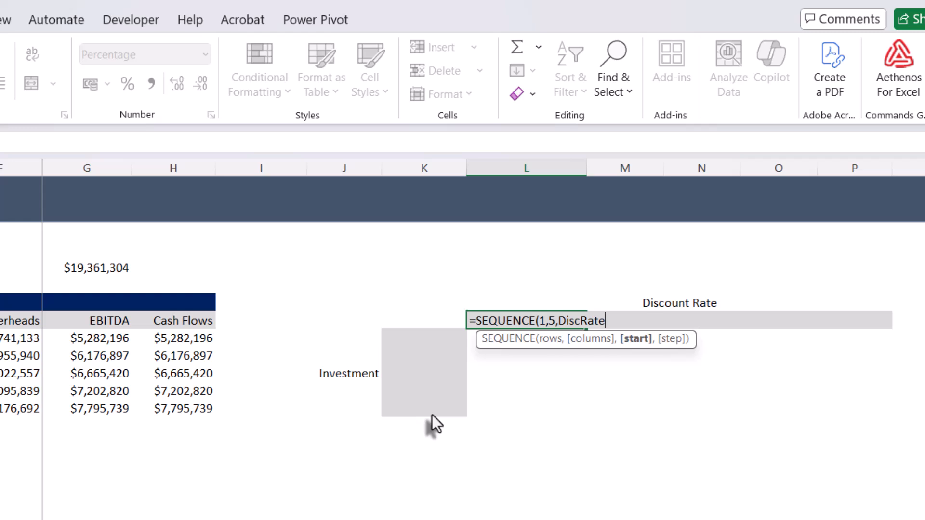
type("-0.05")
key("BackSpace")
type("2,")
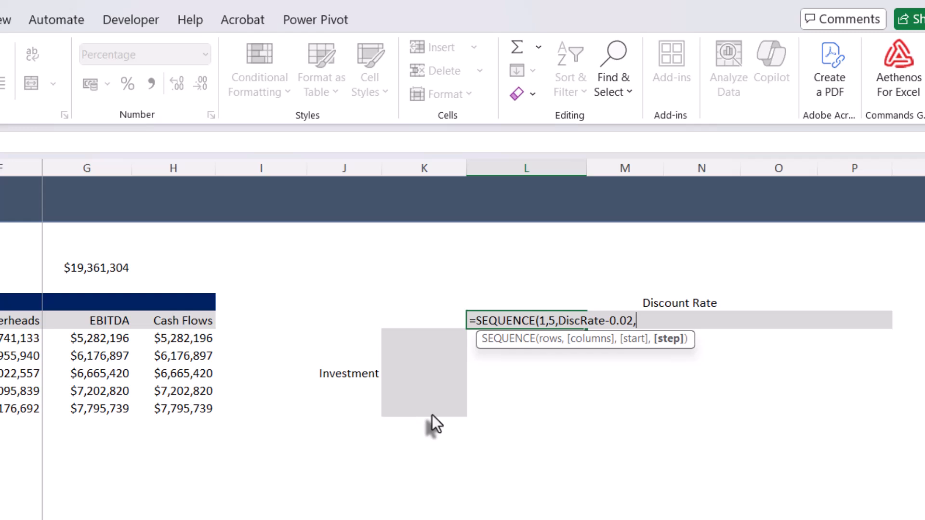
type("0.01)")
- Set the discount rate SEQUENCE's step to 0.01, close the formula and enter it
key("Return")
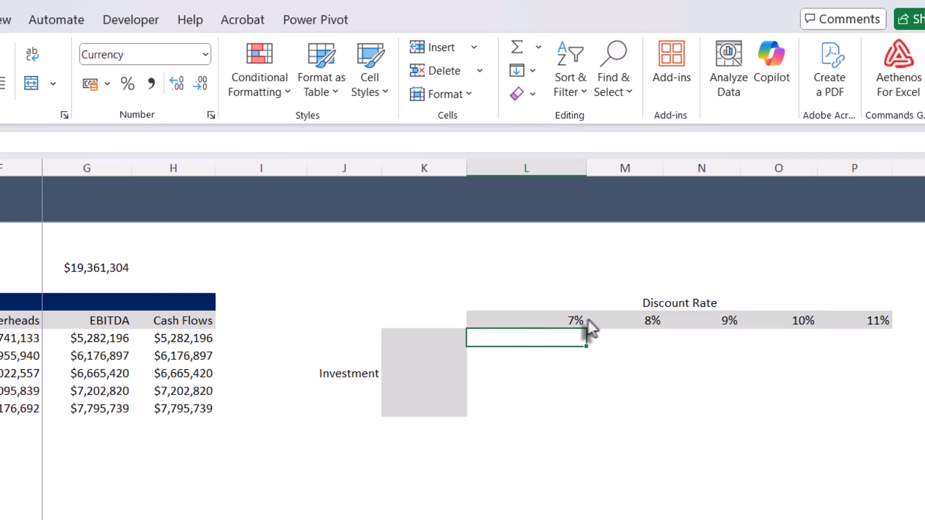
- Check the spilled discount rate axis from end to end and colour its middle value, 9%, blue
left_click(567, 322)
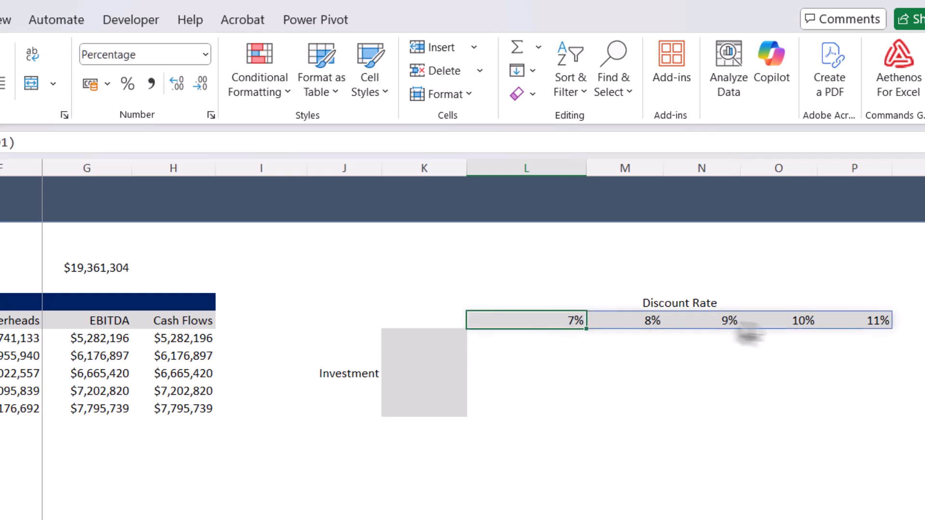
left_click(864, 326)
left_click(716, 324)
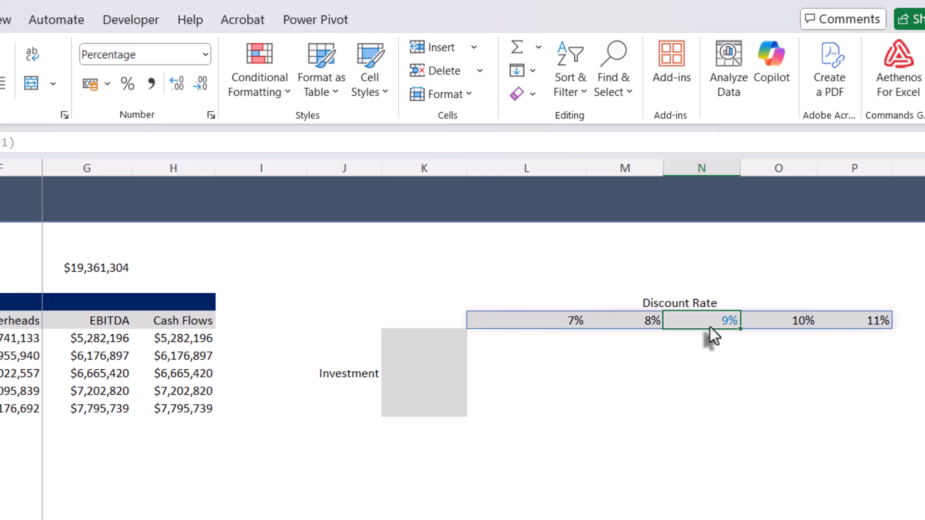
left_click(550, 379)
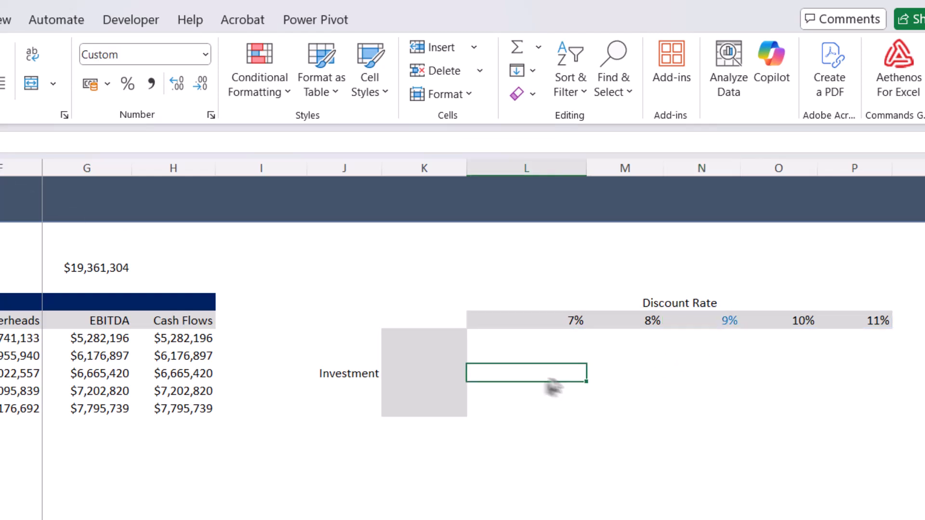
- Start a SEQUENCE formula in the first Investment axis cell, K261, with 5 rows and 1 column
left_click(444, 337)
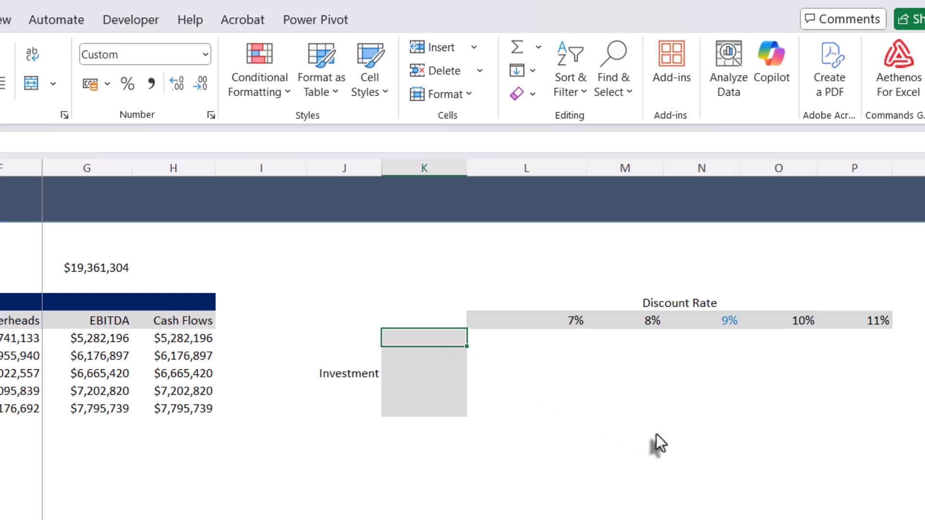
type("=")
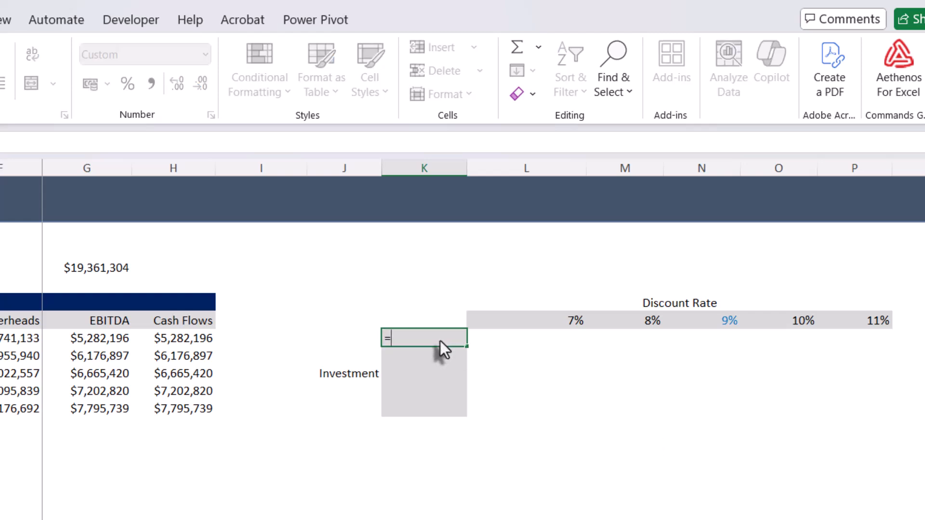
type("se")
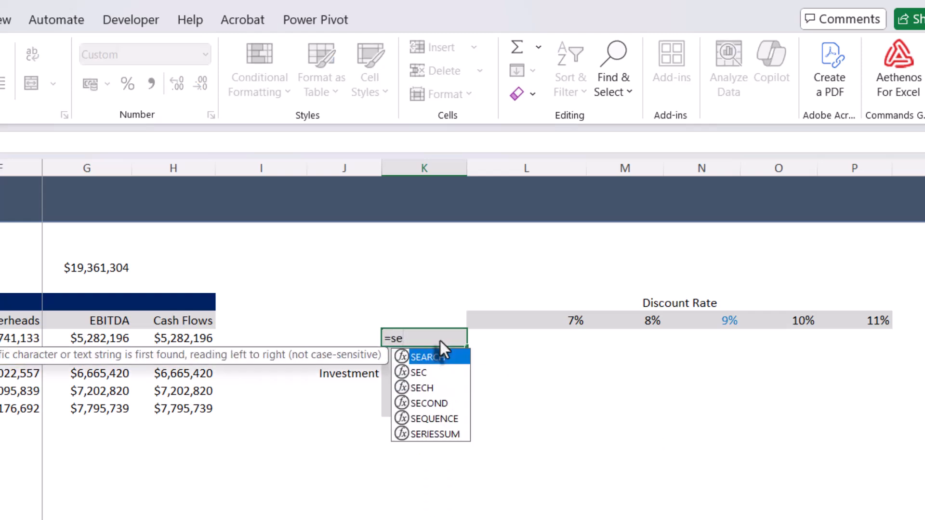
type("q")
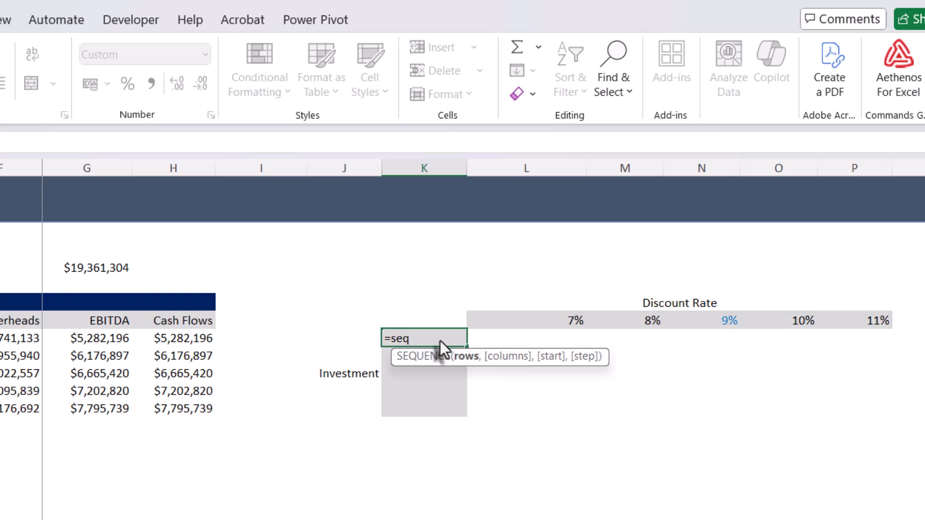
key("Tab")
type("5,1")
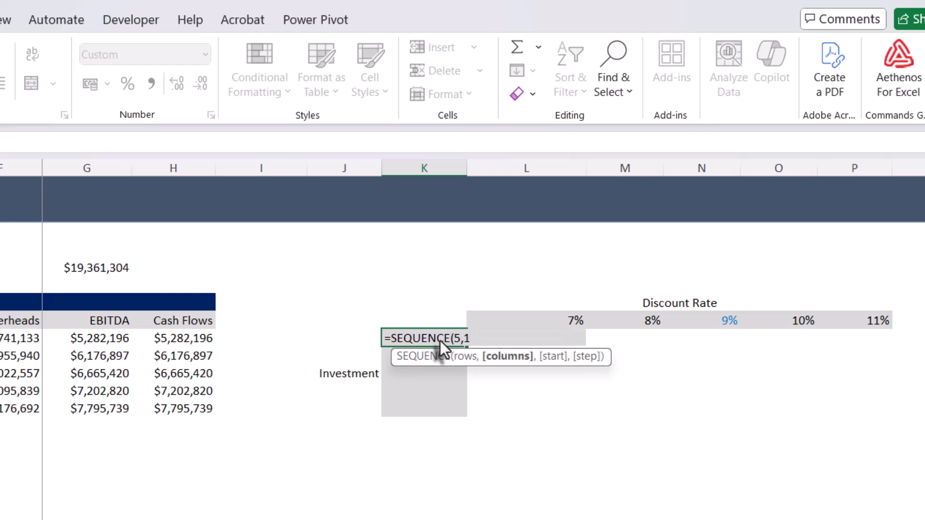
type(",")
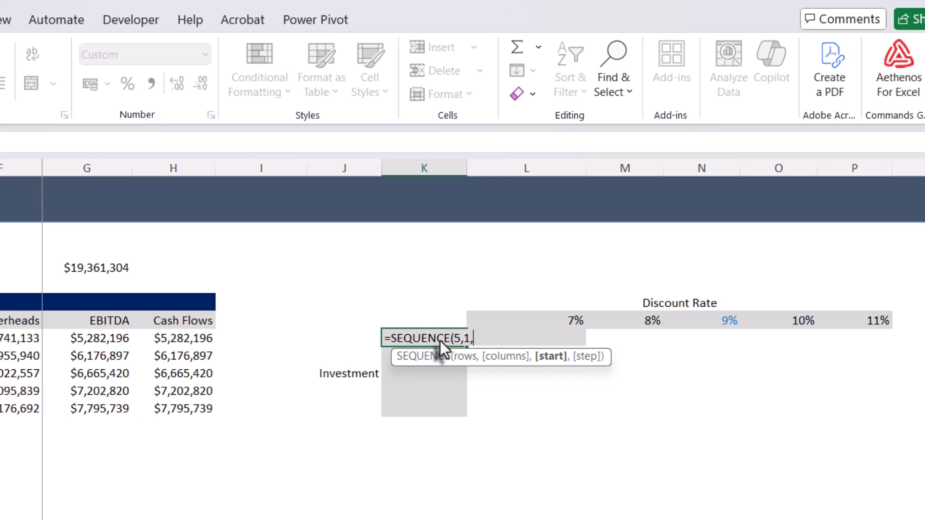
- Set the investment SEQUENCE's start to Investment-1000000 and its step to 500000, then enter the formula
type("inv")
key("Tab")
type("-1000000")
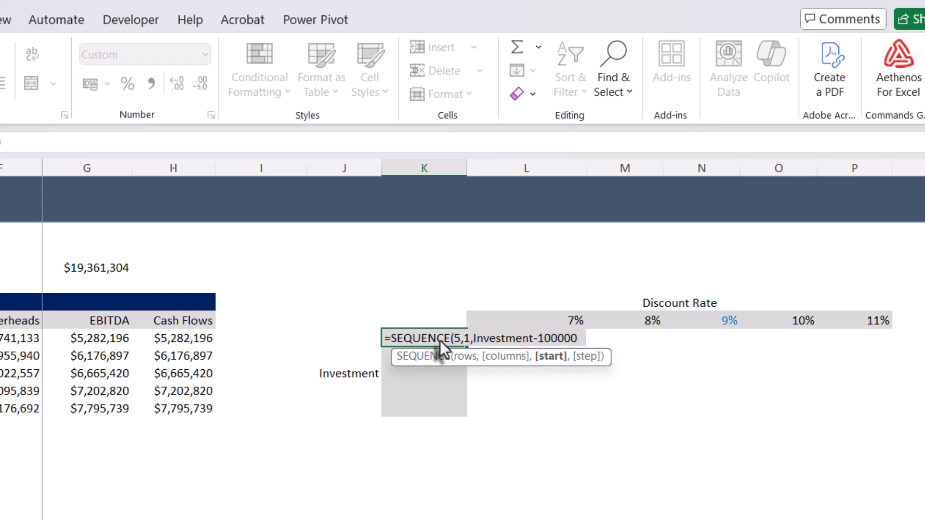
type("0,")
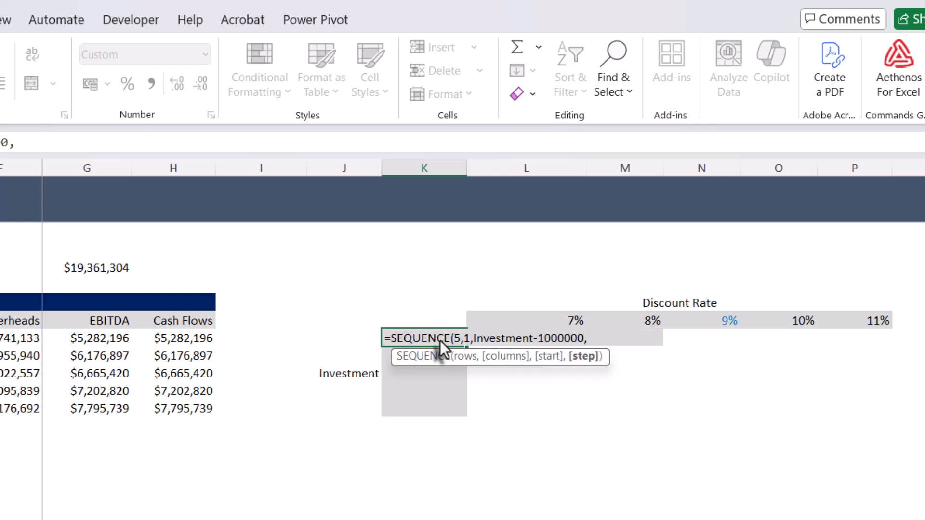
type("500000)")
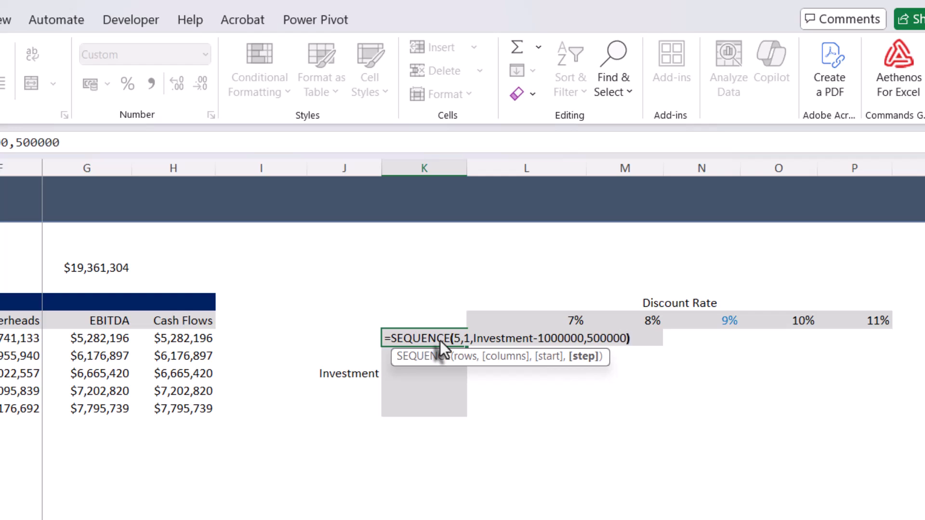
key("Return")
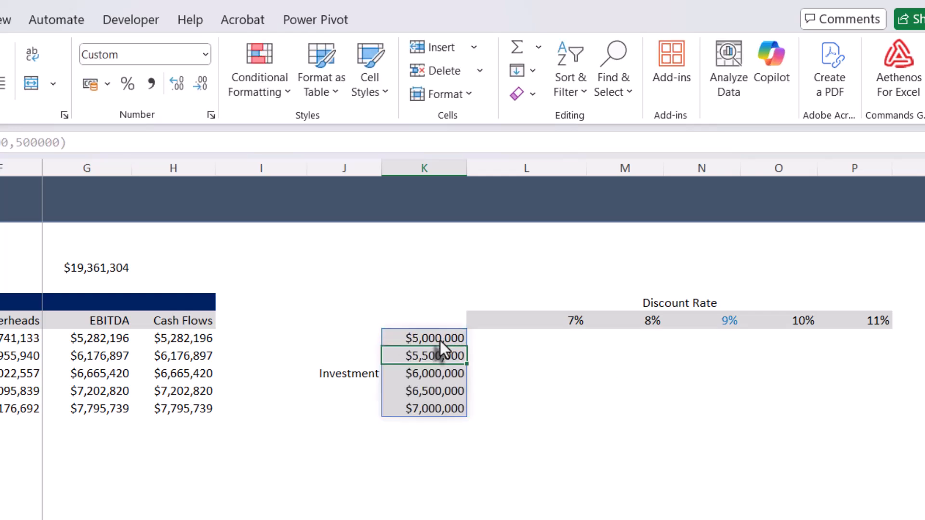
- Check the spilled investment axis from end to end and colour its middle value, $6,000,000, blue
left_click(434, 337)
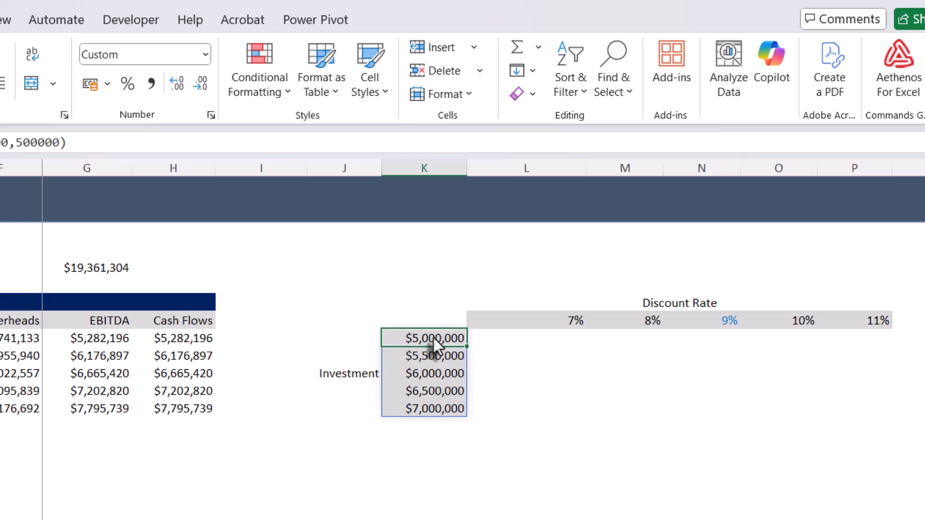
left_click(427, 414)
left_click(433, 374)
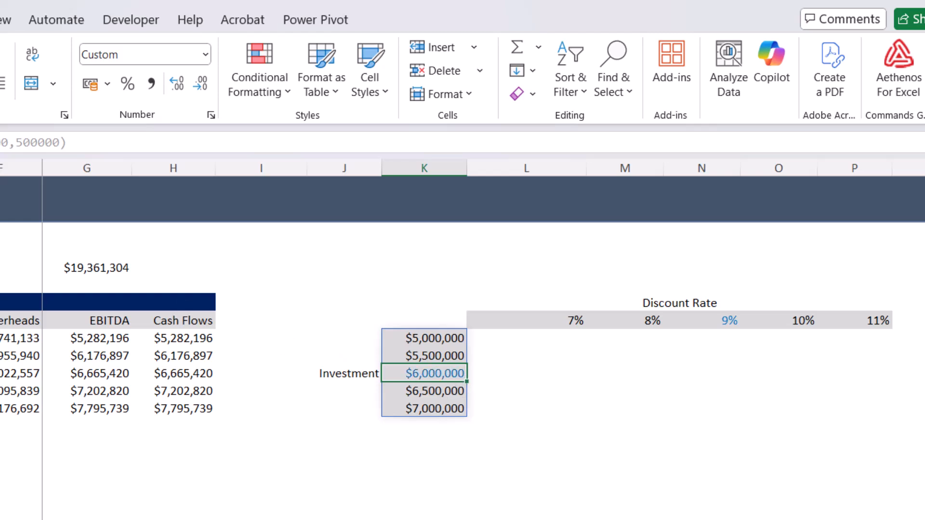
left_click(517, 391)
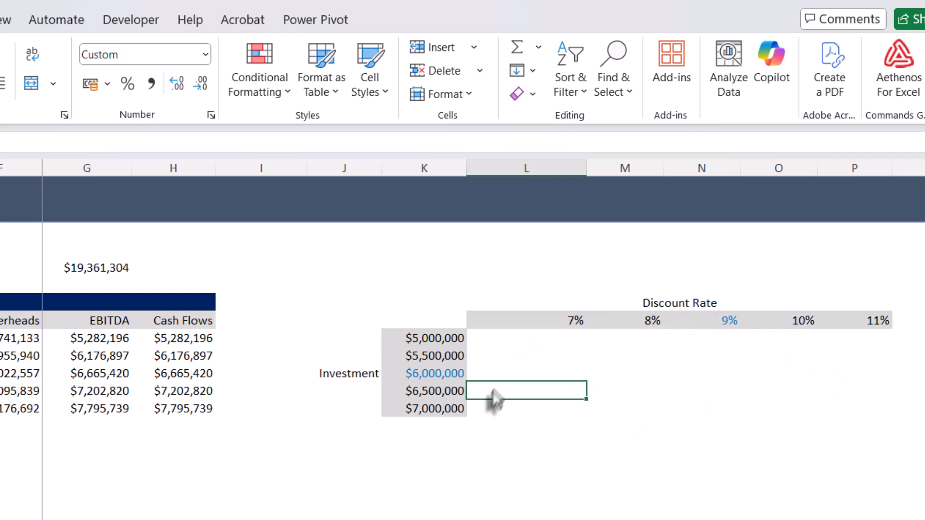
- Start an NPV formula in the first results cell of the sensitivity table, L261, with DiscRate as the rate
left_click(512, 340)
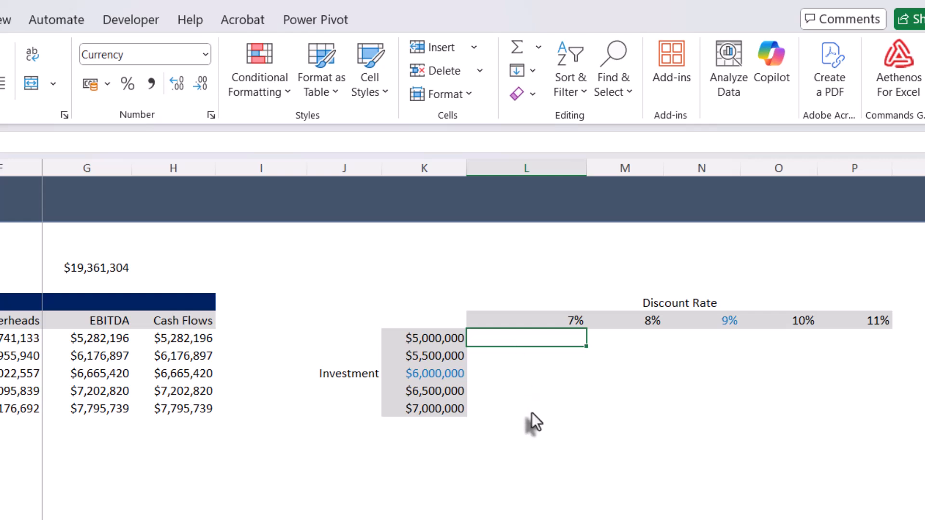
type("=n")
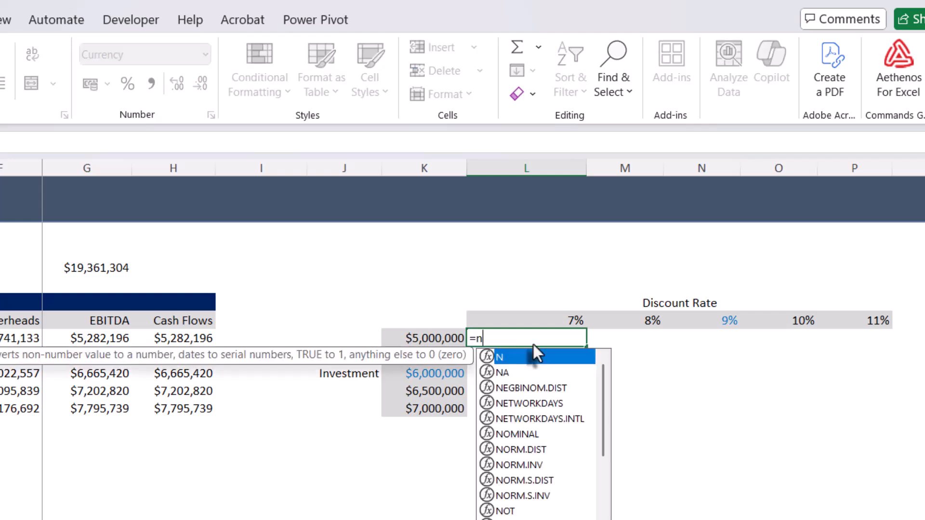
type("pv")
key("Tab")
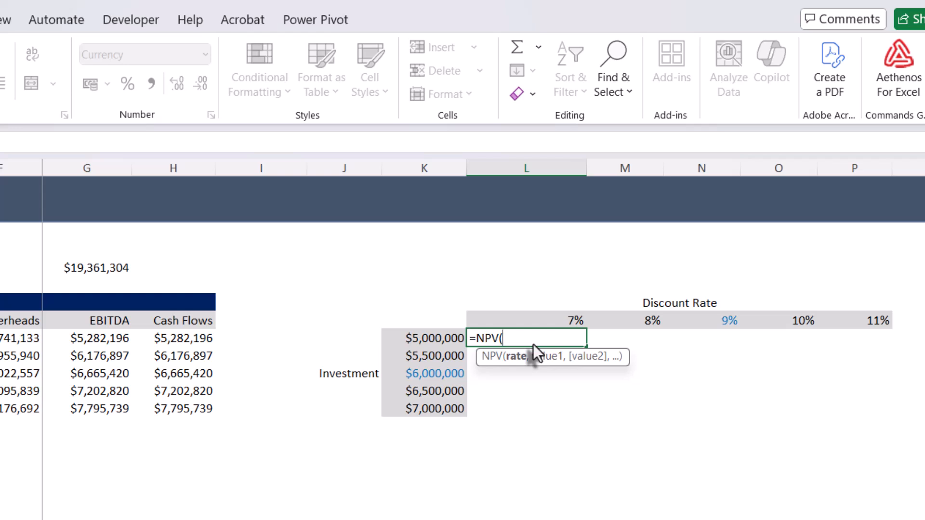
type("raty")
key("BackSpace")
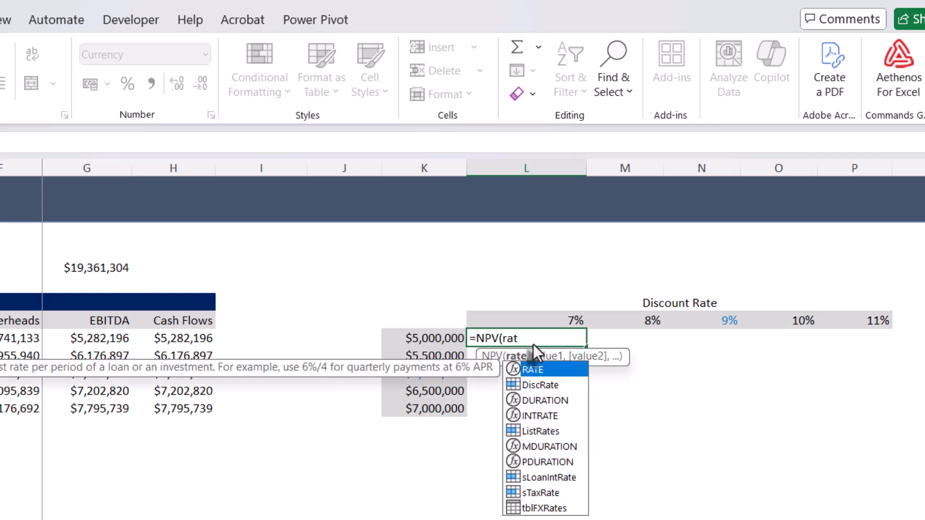
key("Down")
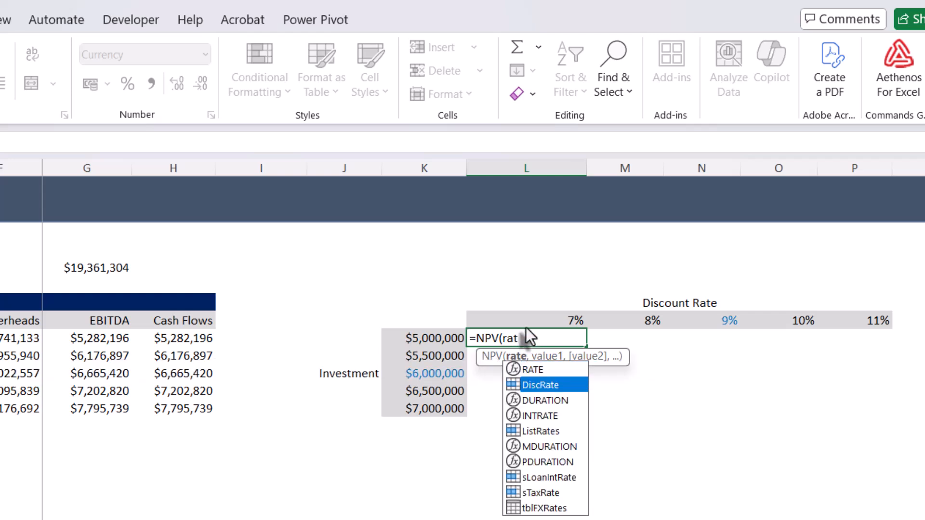
key("Tab")
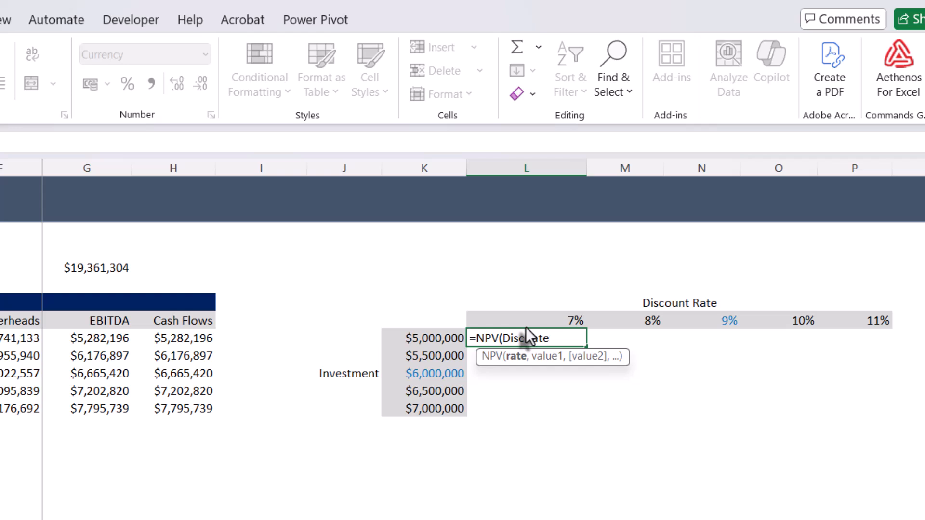
type(",")
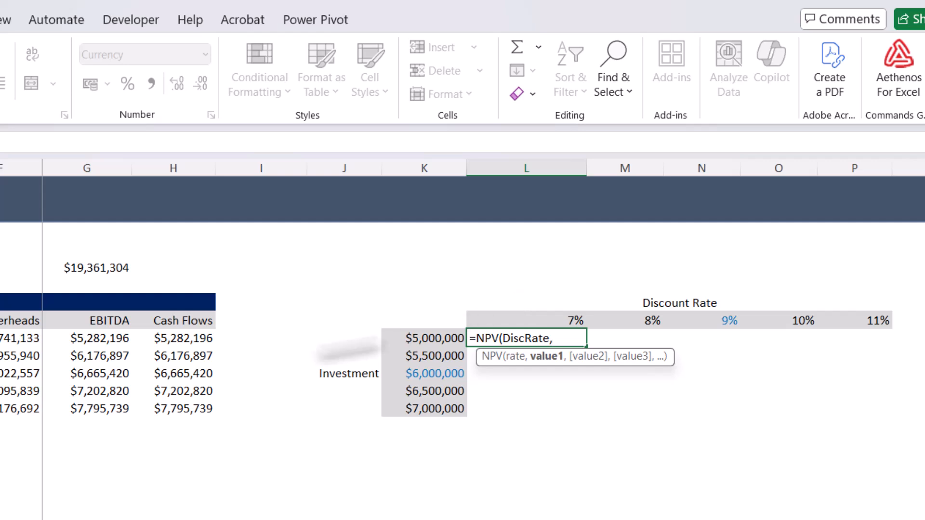
- Use the spilled Cash Flows column, H261#, as the NPV values and close the function
left_click(182, 337)
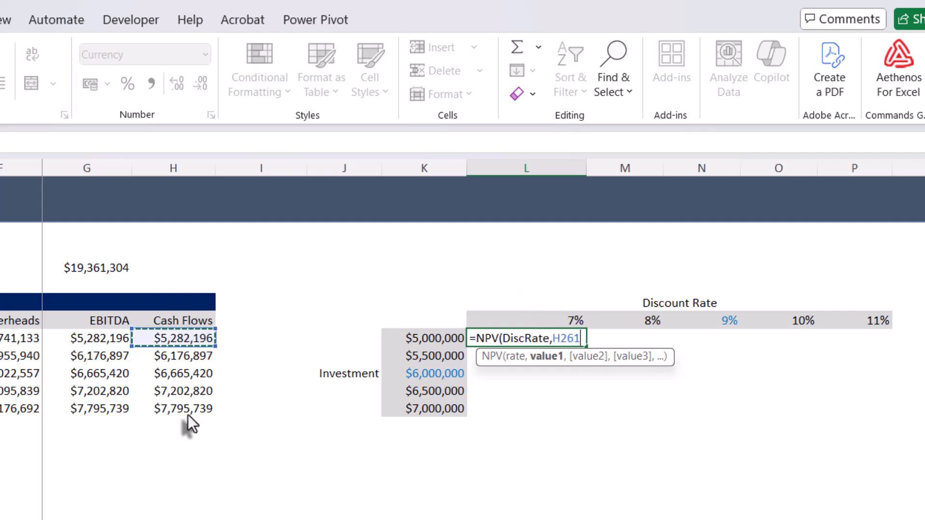
type("#")
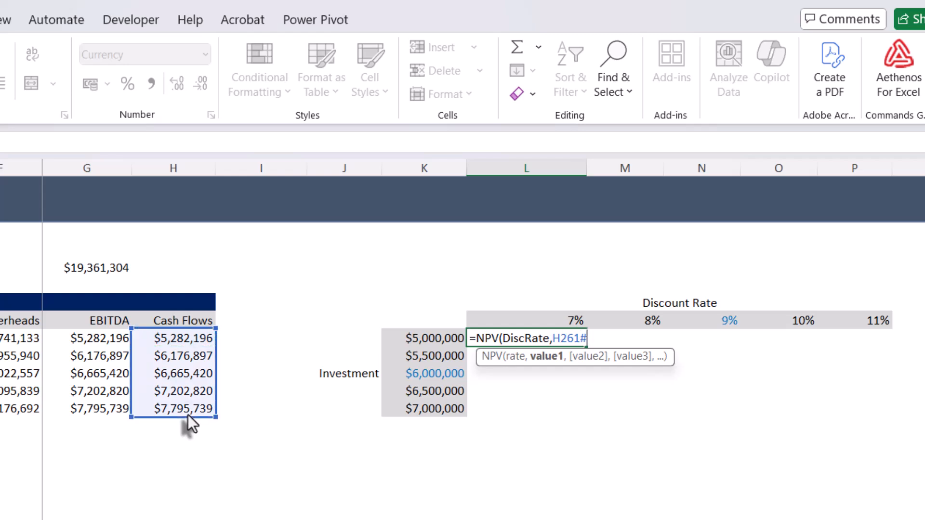
type(",")
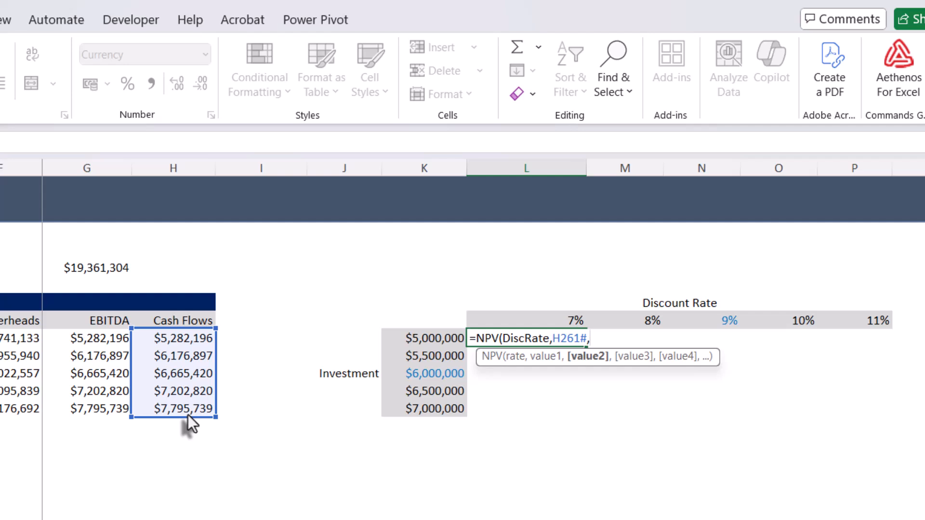
key("BackSpace")
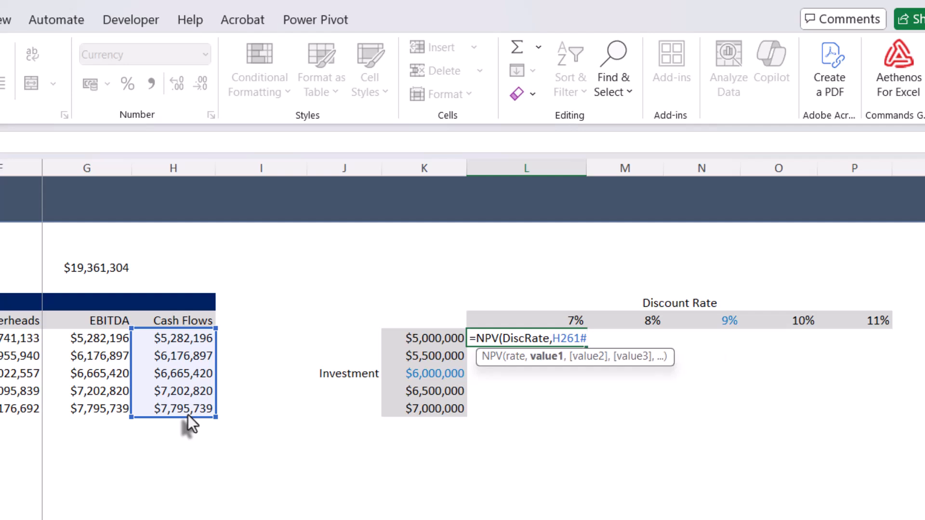
type(")-i")
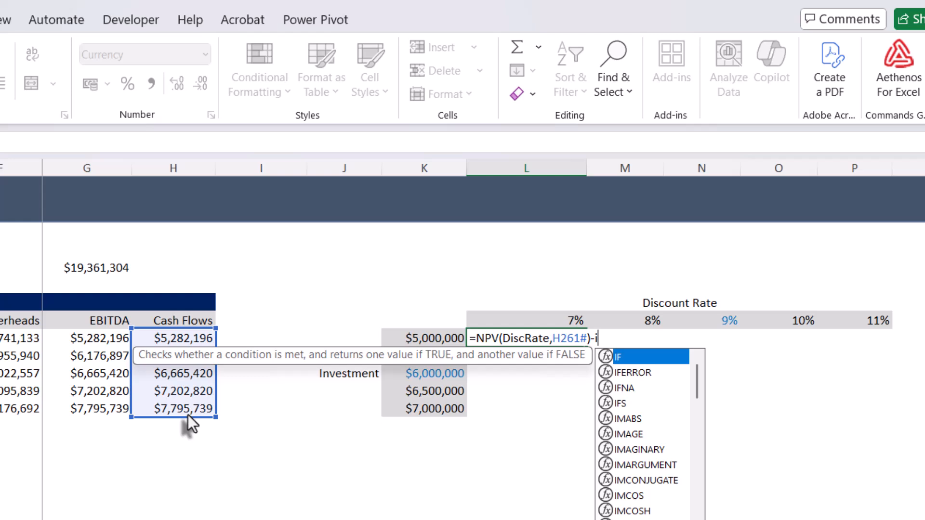
- Subtract the named Investment value from the NPV and enter the formula
type("n")
key("Down")
key("Down")
key("Down")
key("Down")
key("Down")
key("Down")
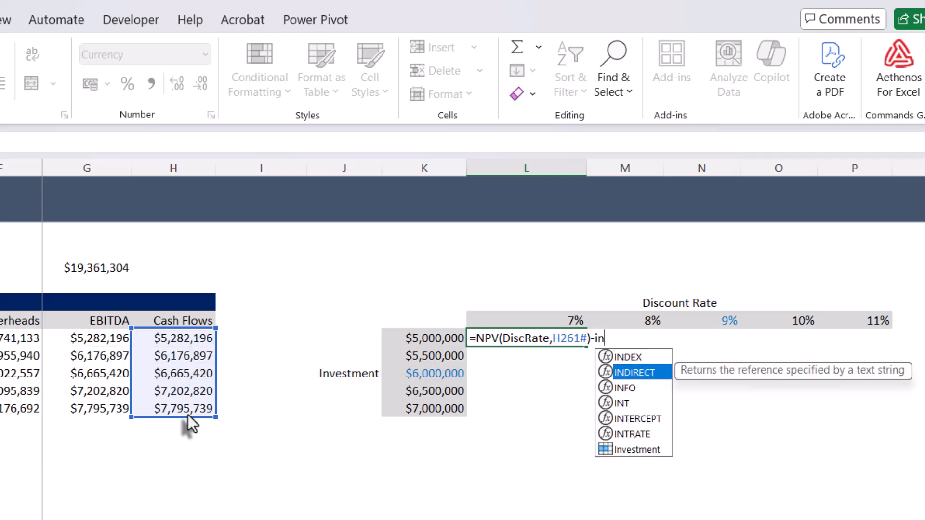
key("Tab")
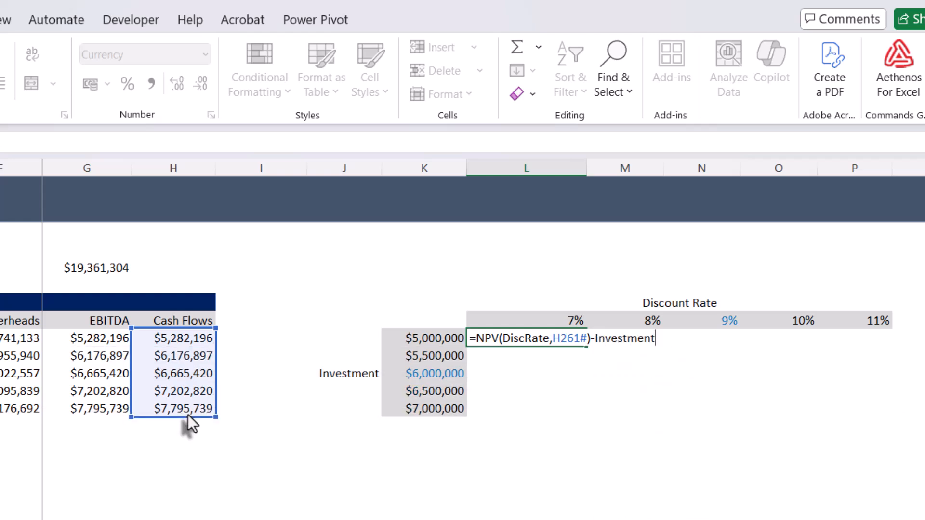
key("Return")
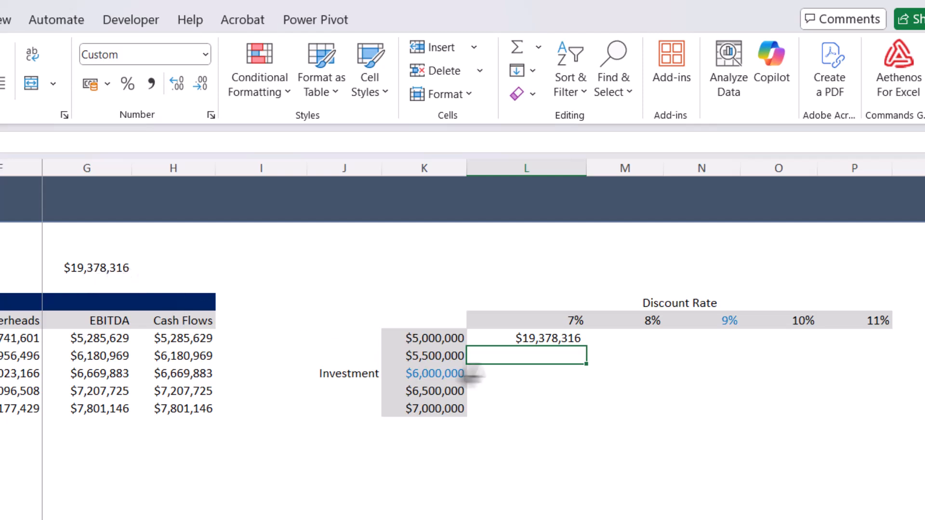
- Edit the NPV formula in L261, replacing DiscRate with the spilled discount rate axis, L260#
double_click(552, 342)
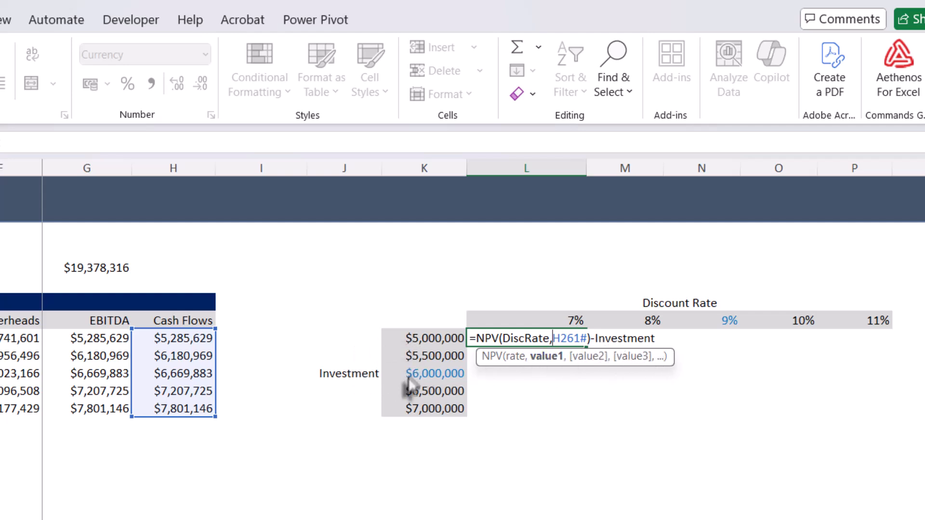
left_click(504, 338)
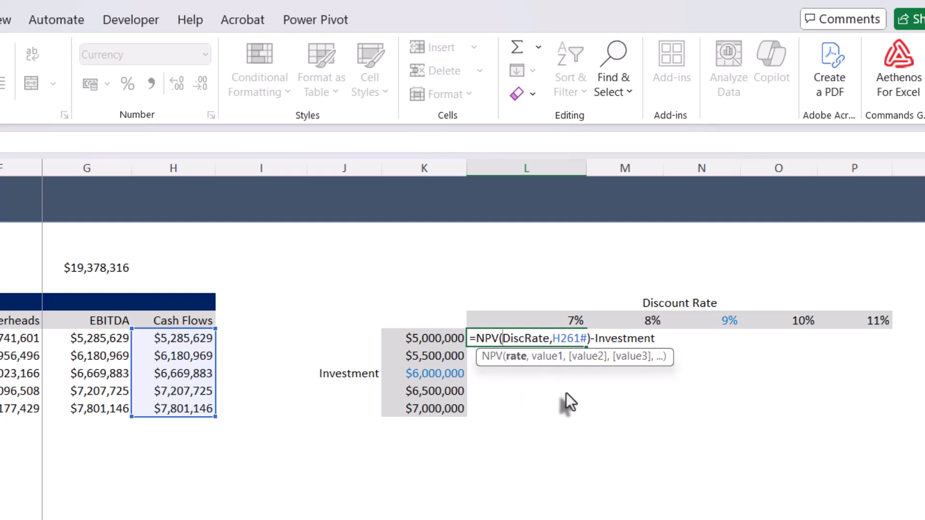
key("Delete")
key("Delete")
key("Delete")
key("Delete")
key("Delete")
key("Delete")
key("Delete")
key("Delete")
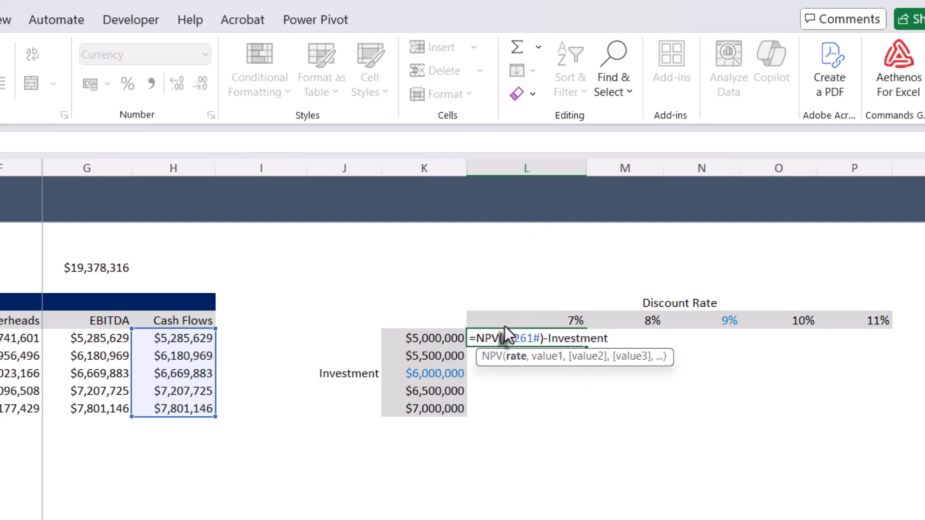
type("L260")
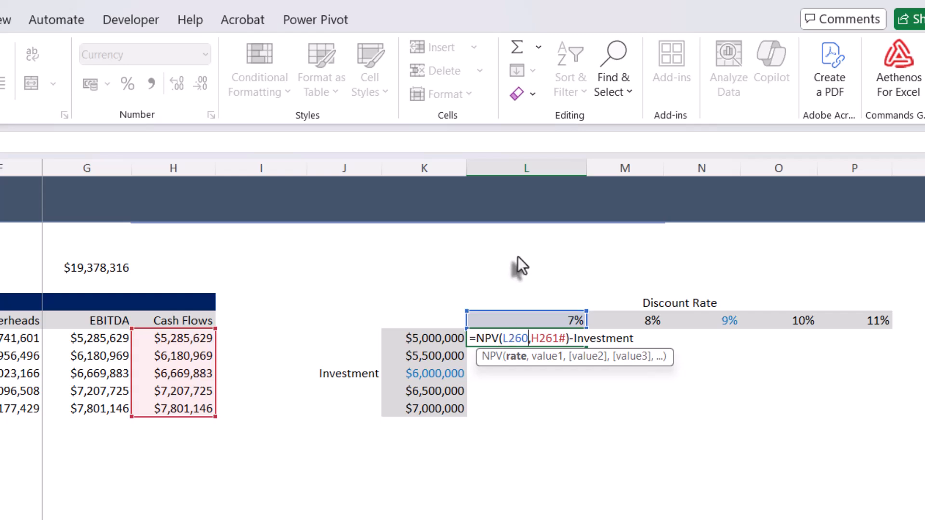
type("#")
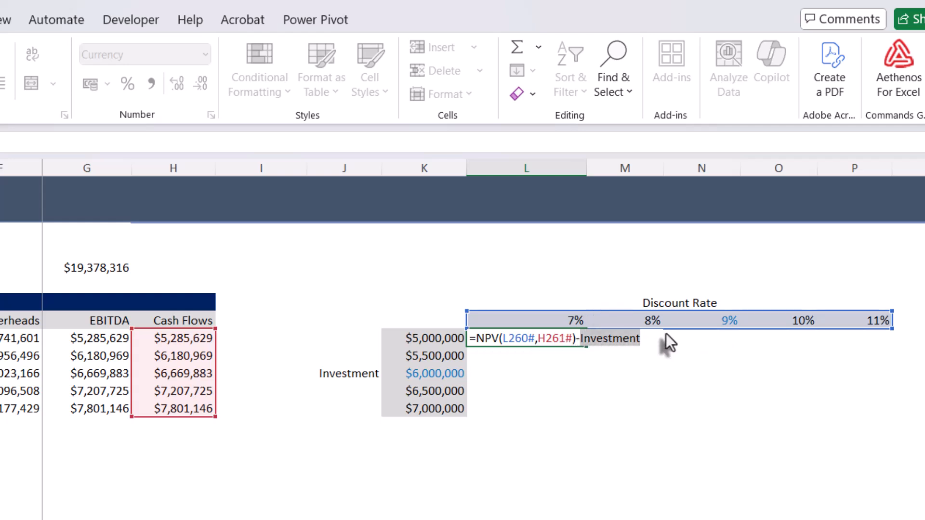
- Replace Investment in the NPV formula with the spilled investment axis, K261#, and enter the formula
key("BackSpace")
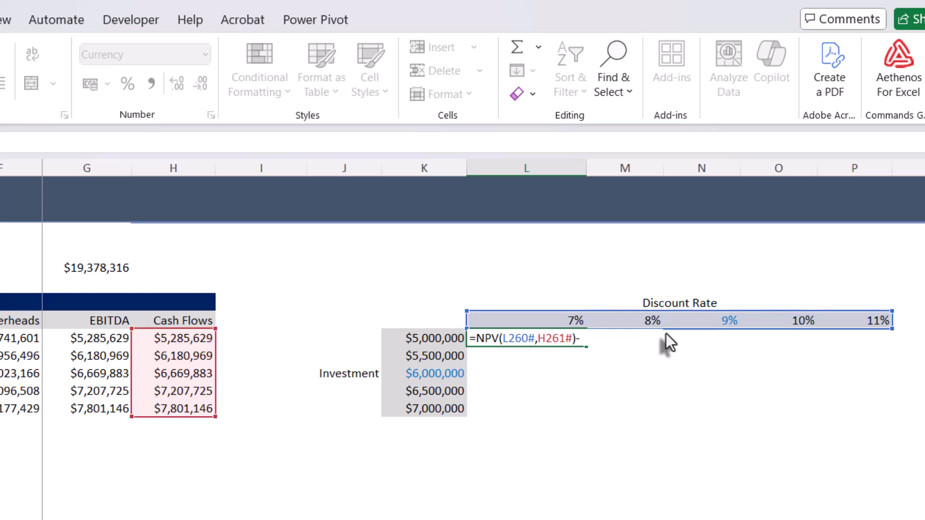
type("K")
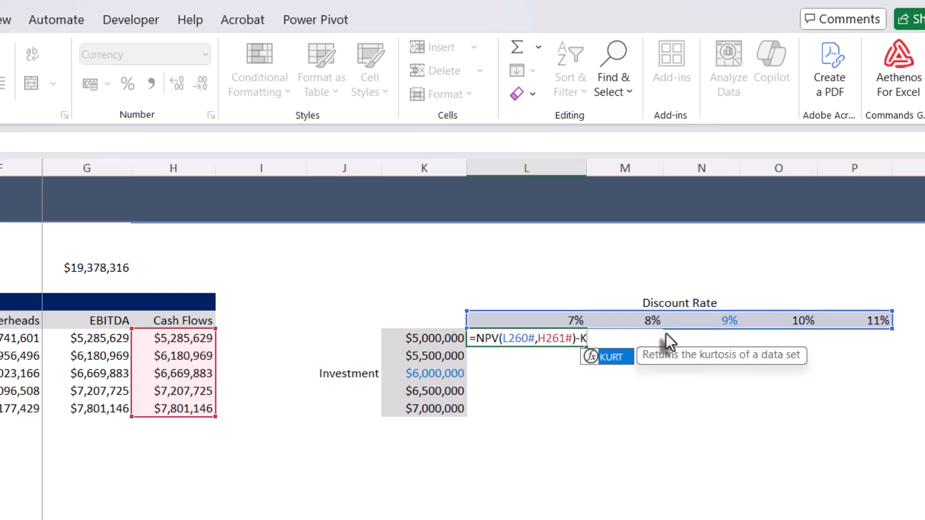
type("261")
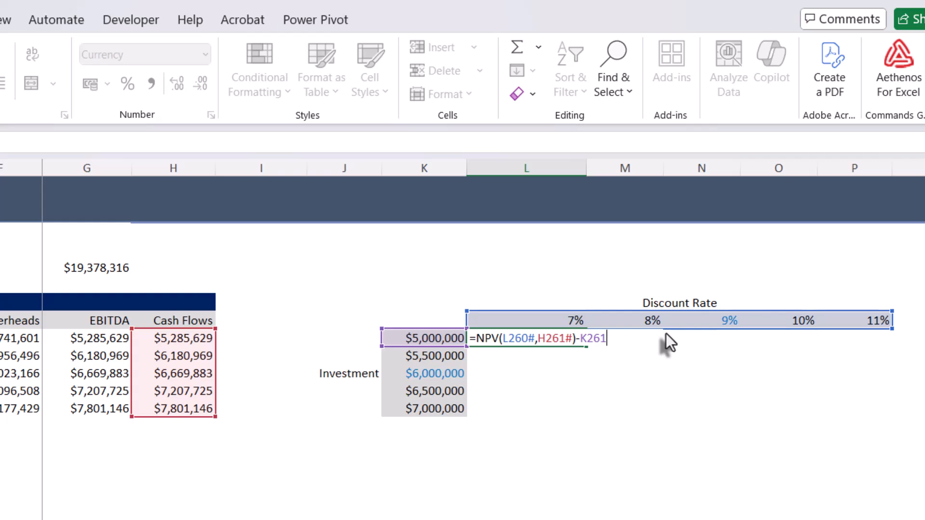
type("#")
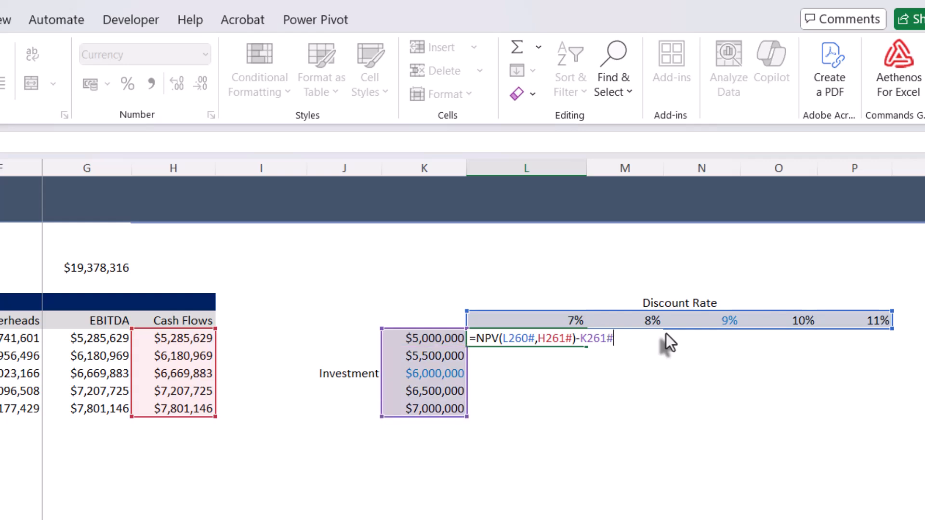
key("Return")
left_click(621, 458)
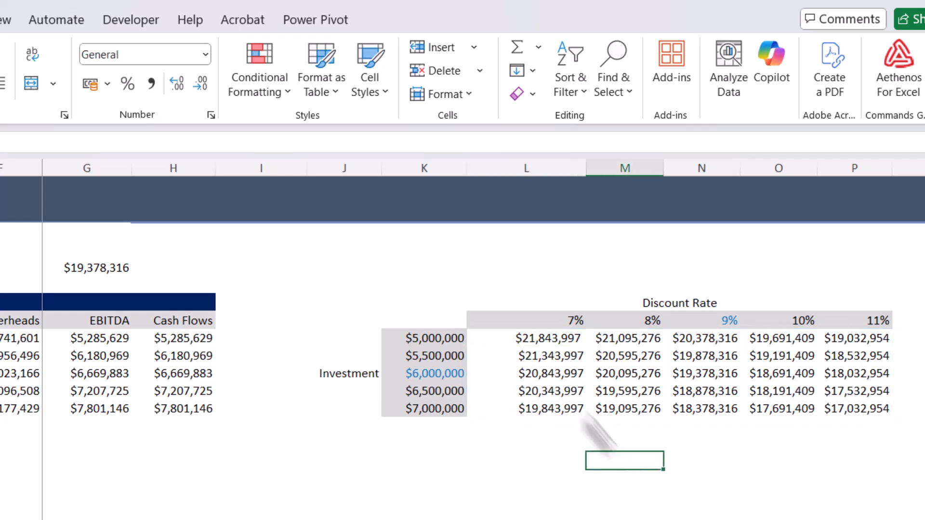
- Check the spilled NPV results across the whole investment versus discount rate table and their source cell, L261
mouse_move(539, 343)
left_mouse_down()
mouse_move(889, 380)
mouse_move(884, 410)
left_mouse_up()
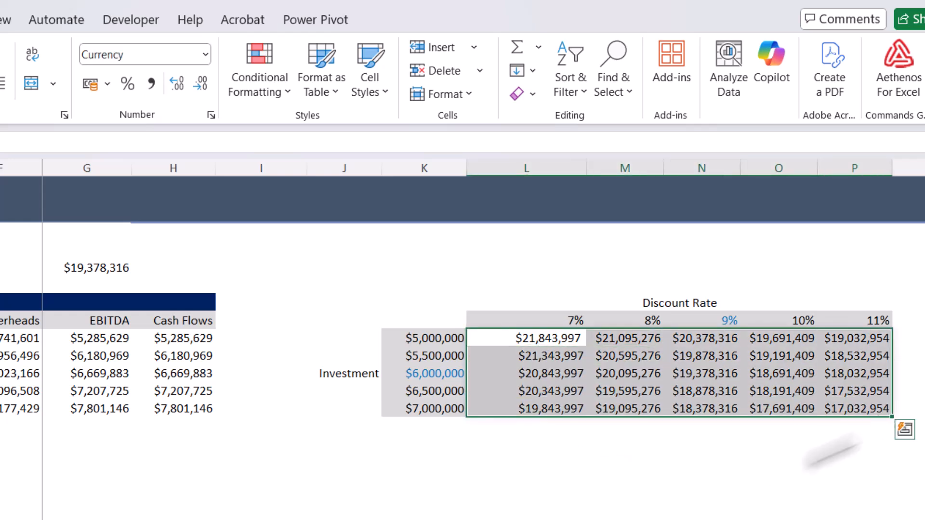
left_click(766, 463)
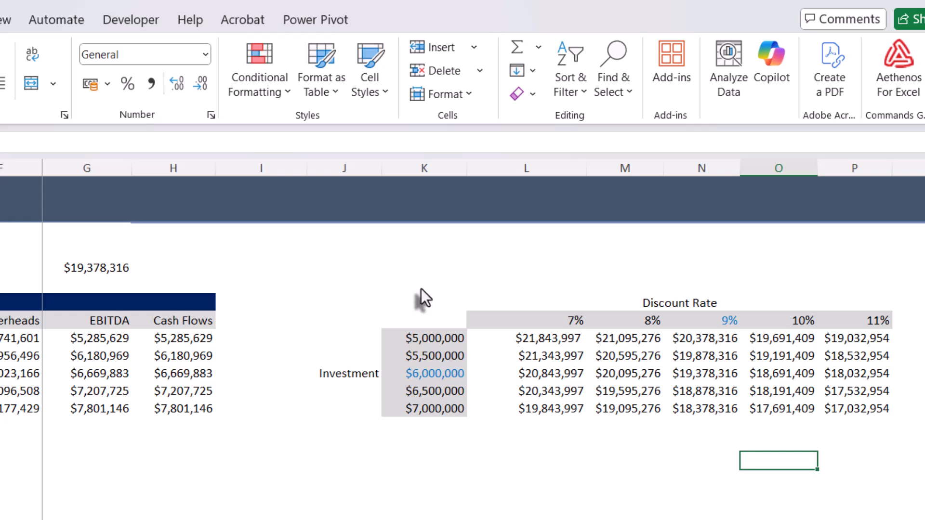
left_click(545, 339)
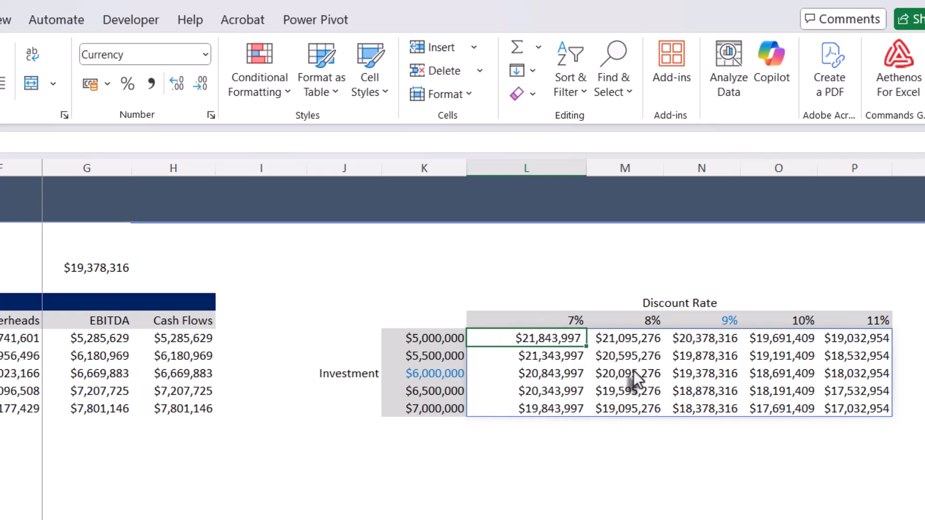
left_click(578, 485)
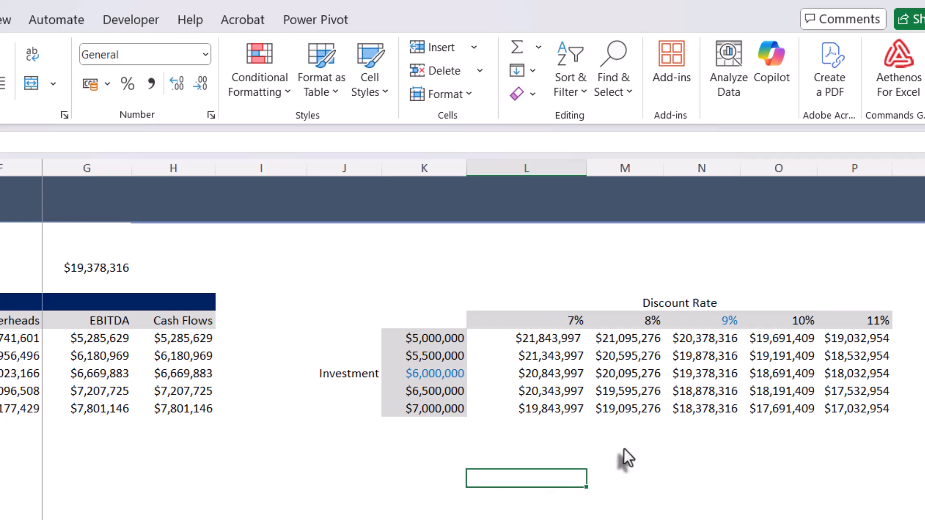
left_click(627, 464)
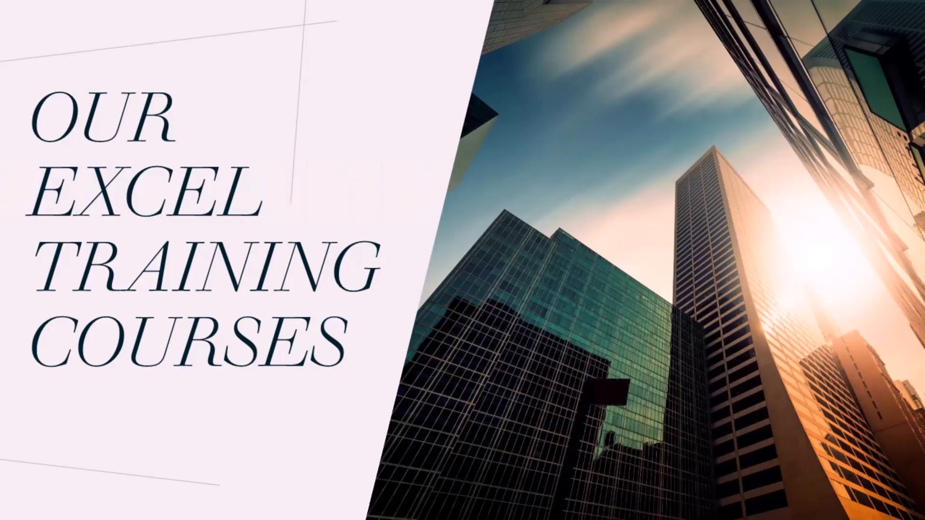